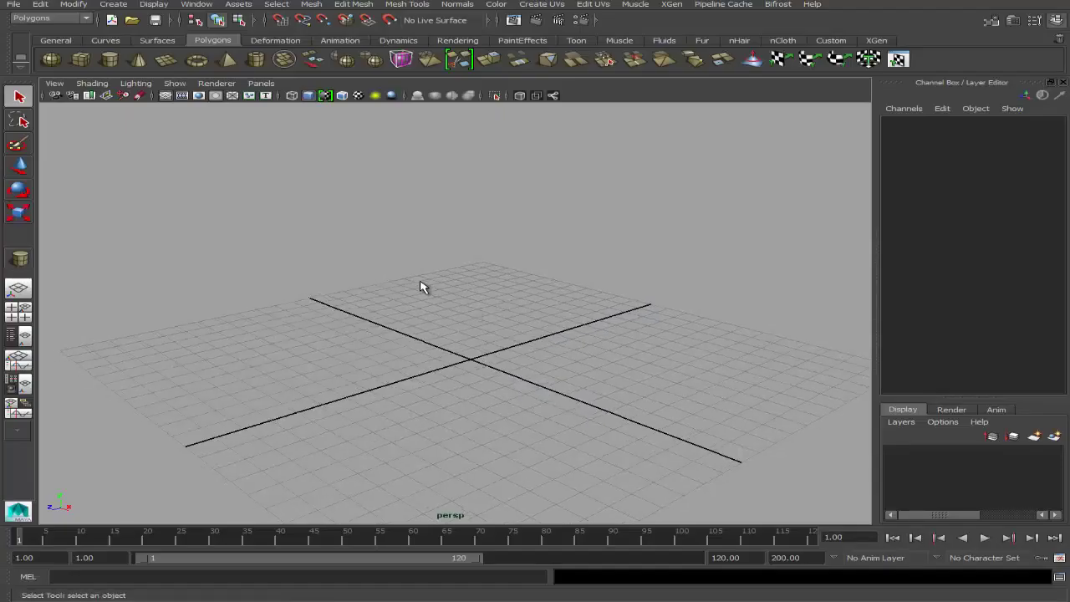
Step: Import the bulb PNG from the desktop as an image plane in the front view
key(space)
key(space)
alt+middle_drag(462, 358, 461, 371)
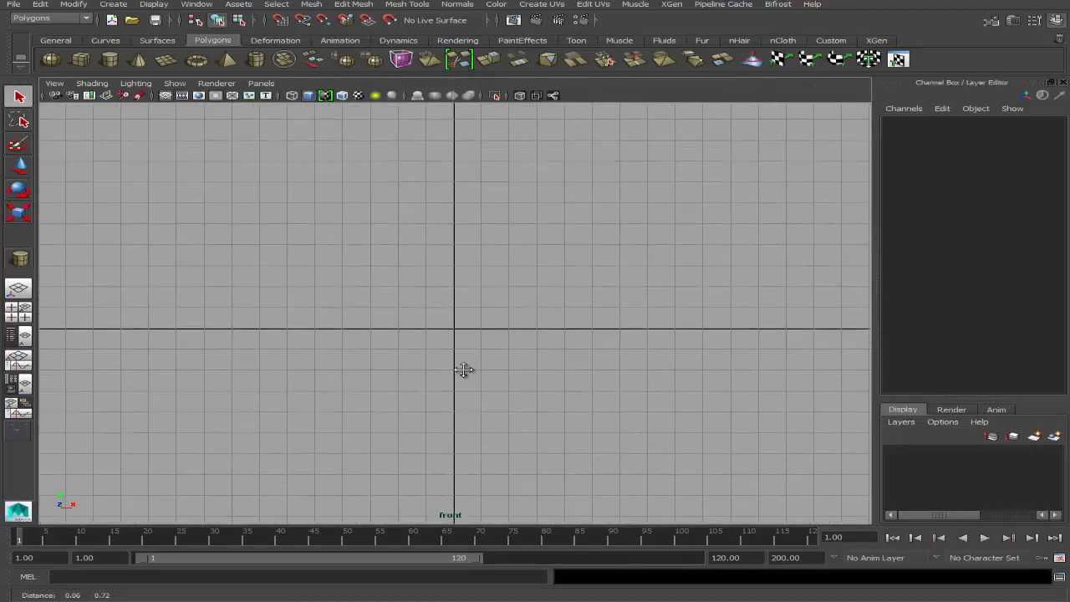
click(109, 97)
click(221, 179)
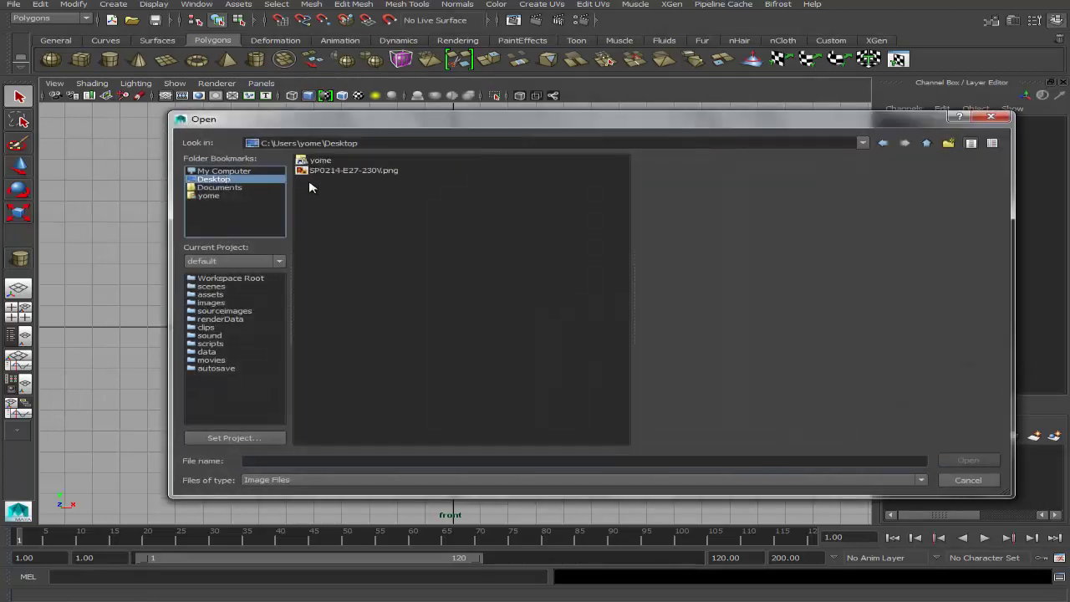
double_click(309, 174)
Step: Push the image plane back along Z and put it on a new layer set to Reference
key(space)
key(w)
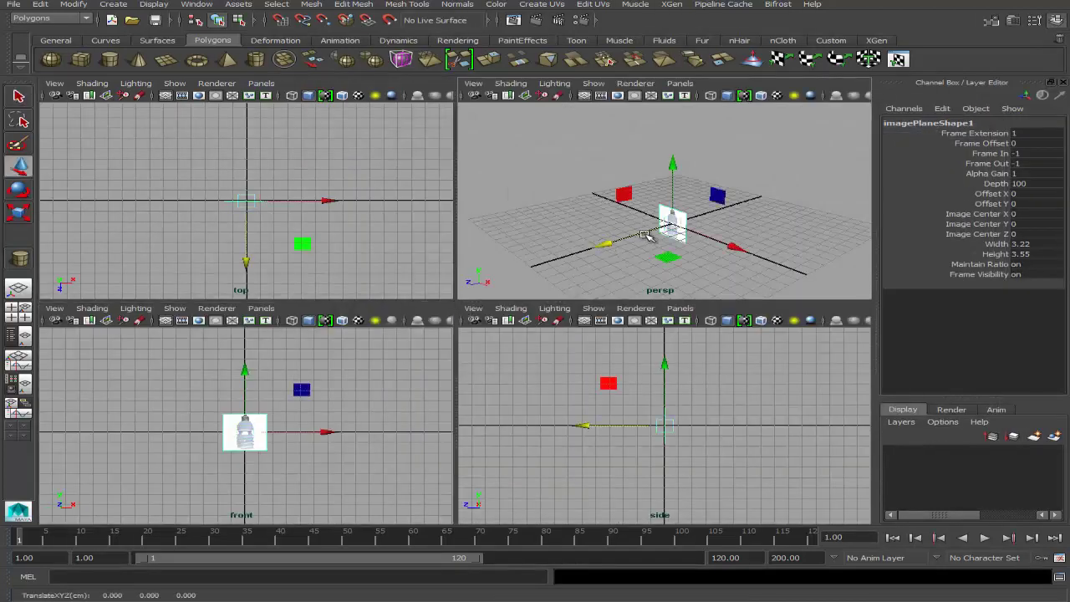
drag(649, 236, 623, 255)
click(1056, 436)
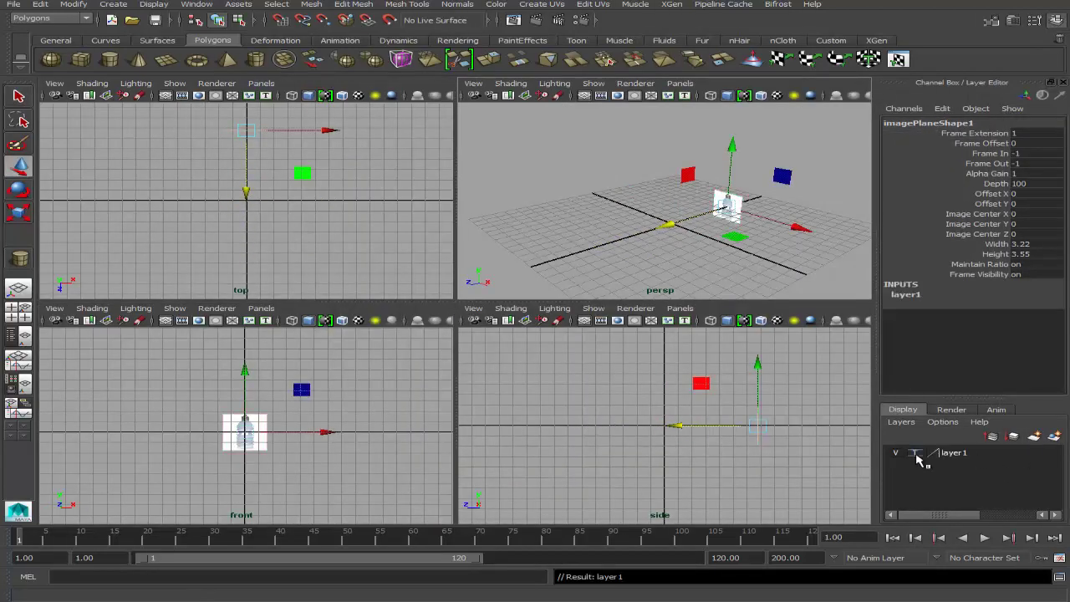
key(space)
click(406, 418)
scroll(502, 366, up, 3)
scroll(521, 387, up, 3)
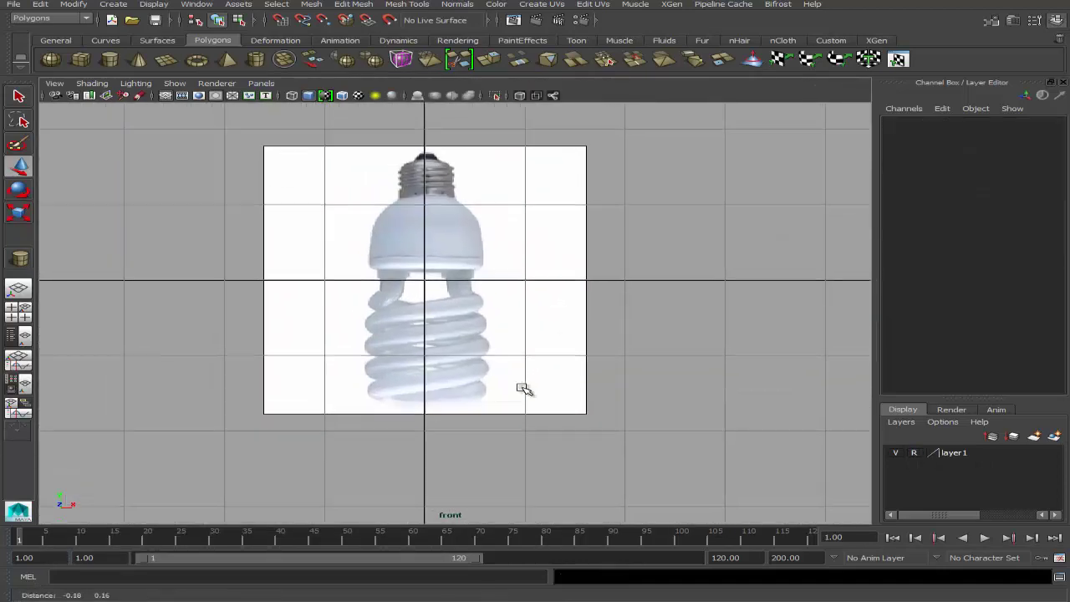
scroll(484, 414, up, 2)
Step: Create a polygon cylinder centred at X/Z zero with 8 axis subdivisions
click(110, 60)
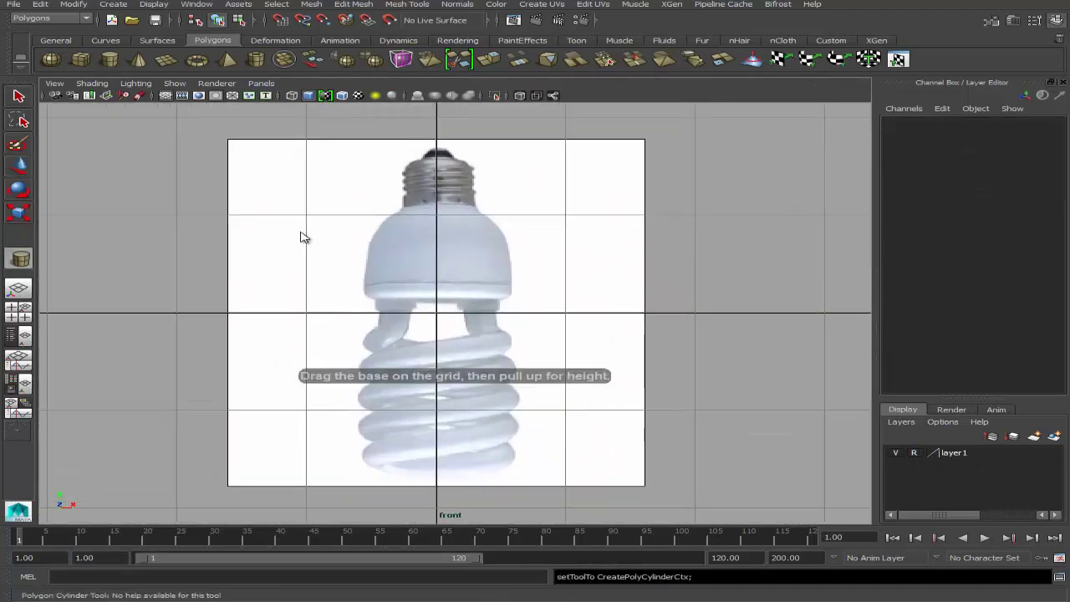
key(space)
drag(248, 200, 283, 201)
drag(283, 200, 287, 153)
text(90)
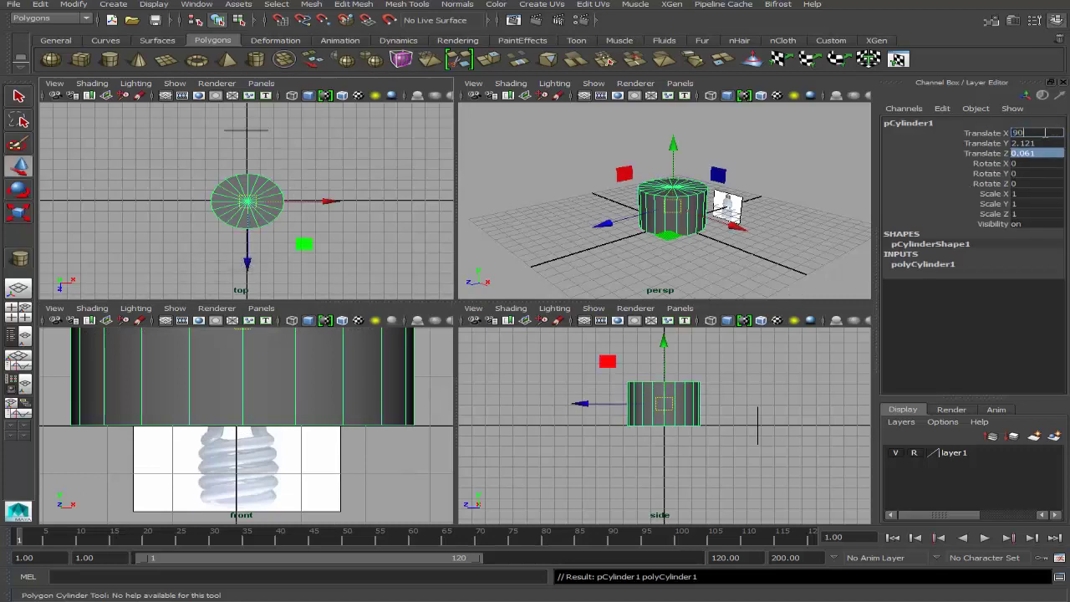
key(Return)
click(936, 264)
click(1037, 294)
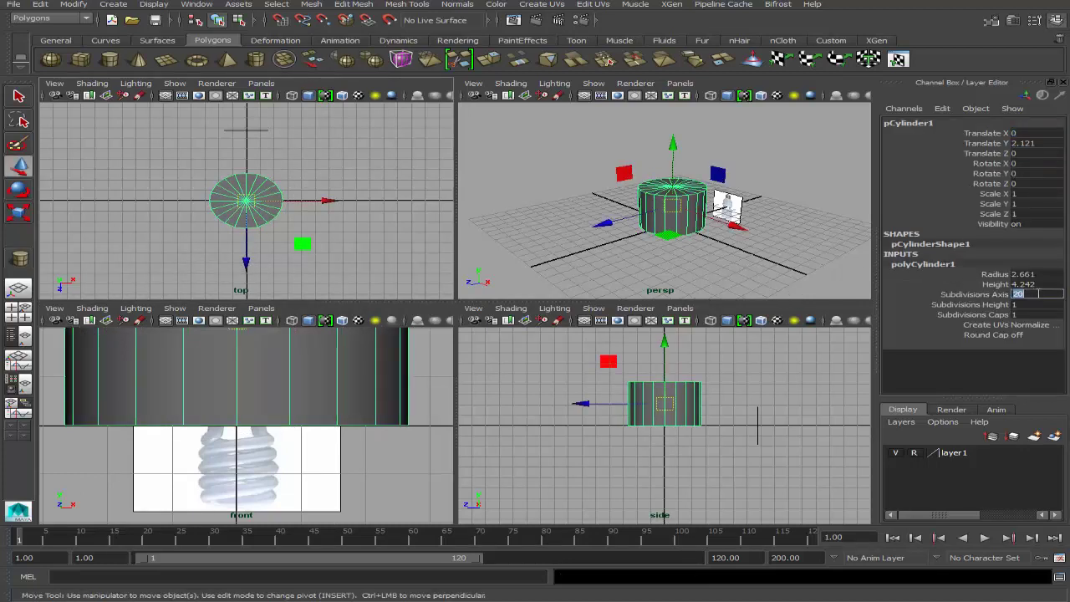
text(8)
key(Return)
key(space)
scroll(509, 262, up, 3)
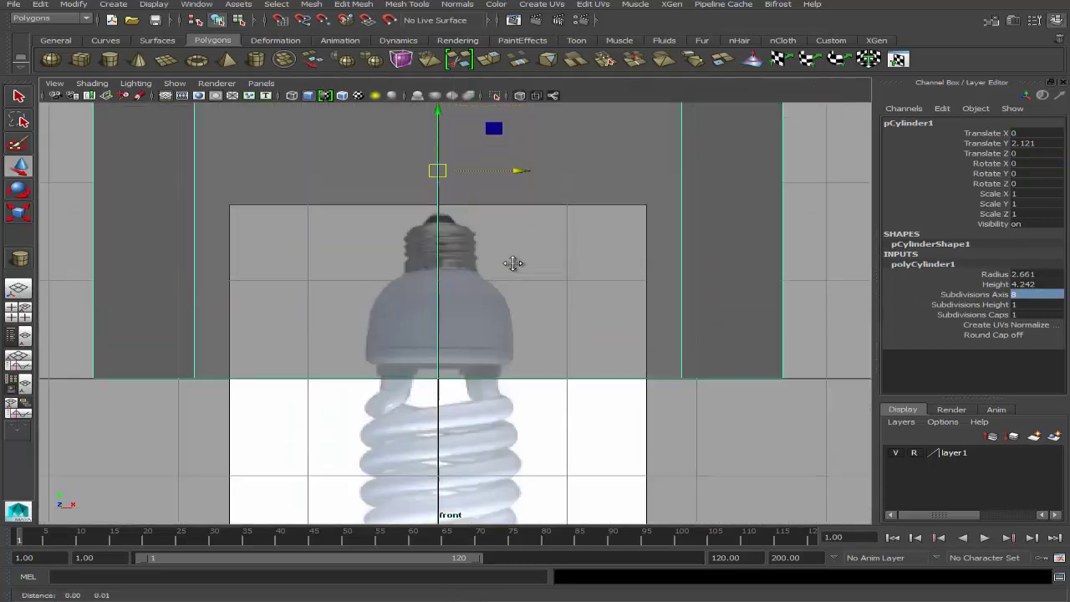
Step: Move the cylinder onto the bulb's housing and scale it into a thin band of matching width
drag(437, 276, 437, 344)
key(r)
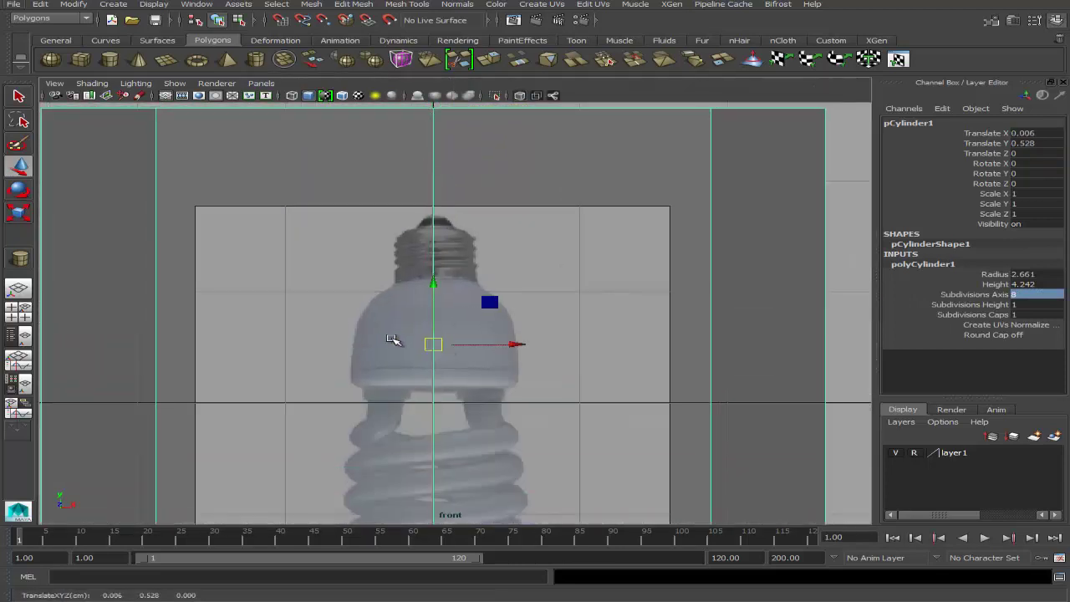
drag(433, 343, 409, 373)
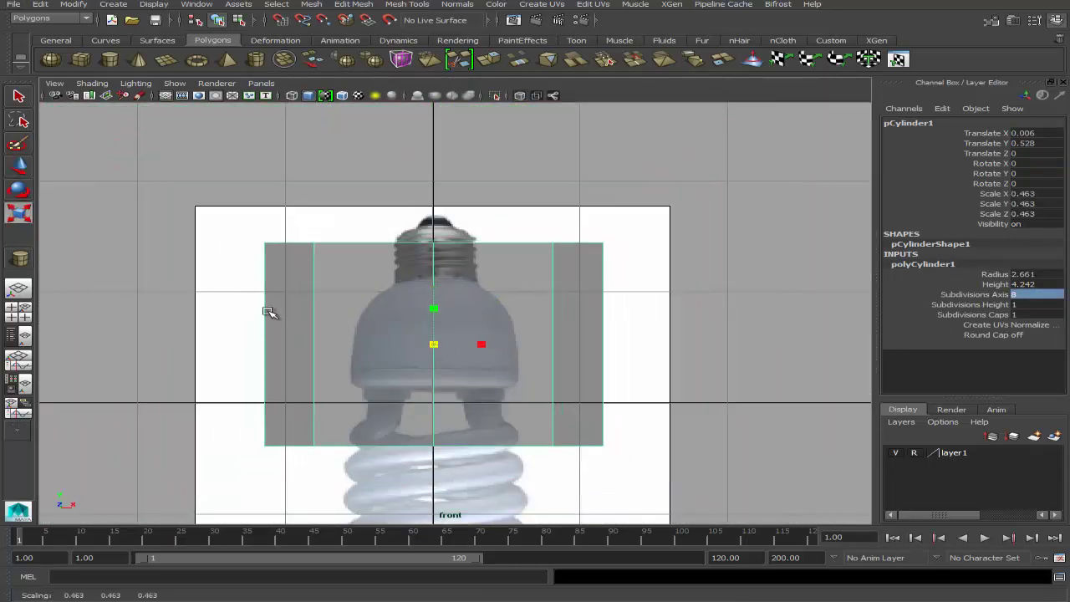
scroll(409, 373, up, 3)
drag(394, 327, 303, 313)
drag(393, 268, 392, 295)
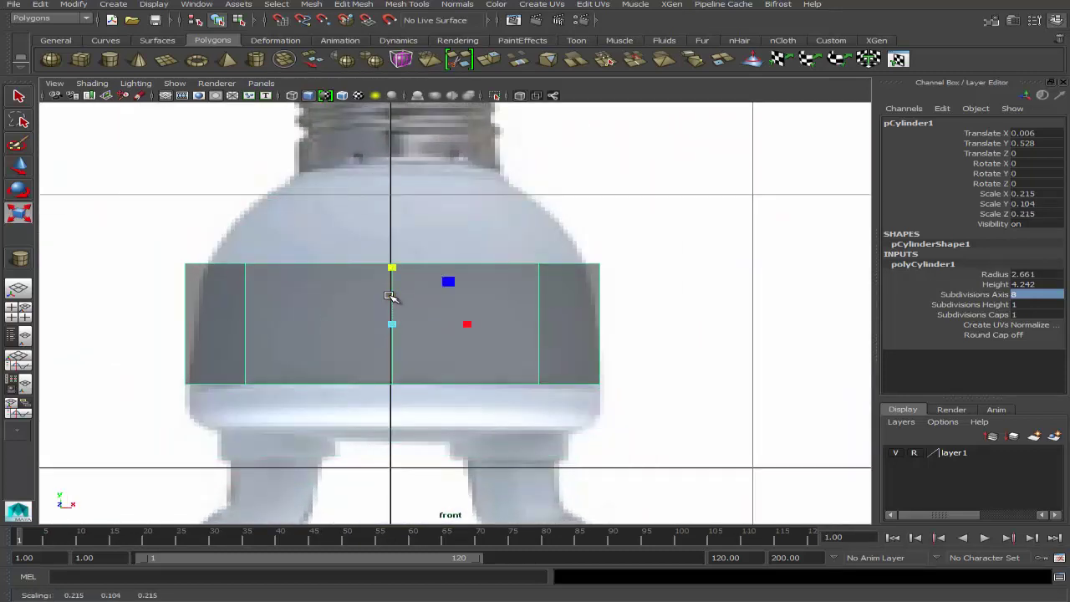
Step: Fit the band's top and bottom vertex rows to the photo, then select its faces
right_drag(392, 270, 347, 280)
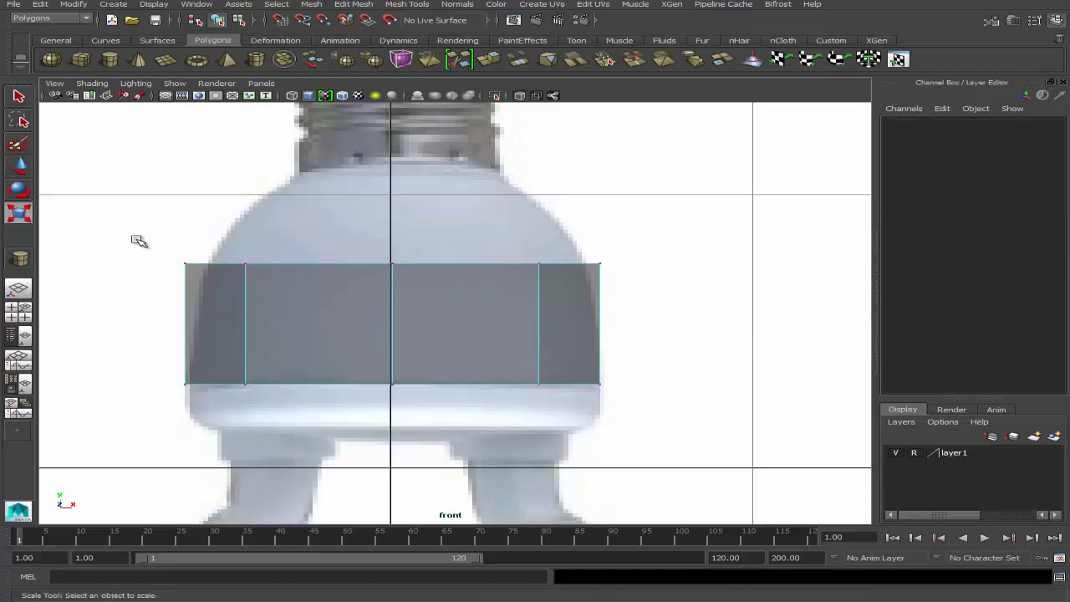
click(18, 165)
mouse_move(407, 219)
mouse_down()
mouse_move(408, 287)
mouse_move(398, 245)
mouse_up()
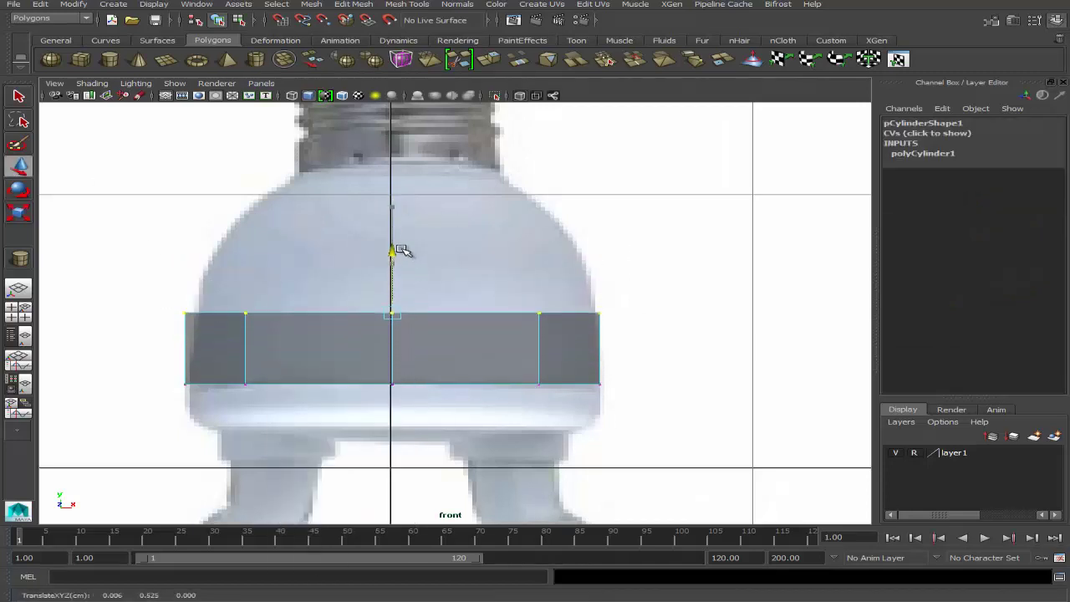
key(r)
drag(391, 310, 397, 320)
key(w)
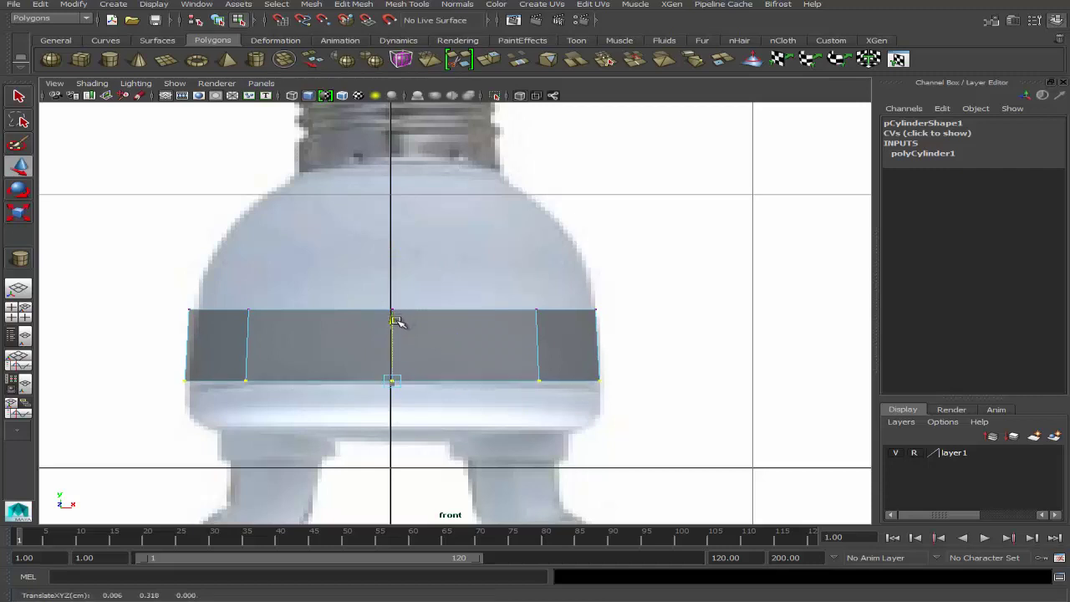
alt+middle_drag(399, 332, 397, 344)
right_drag(251, 335, 310, 347)
drag(120, 299, 654, 456)
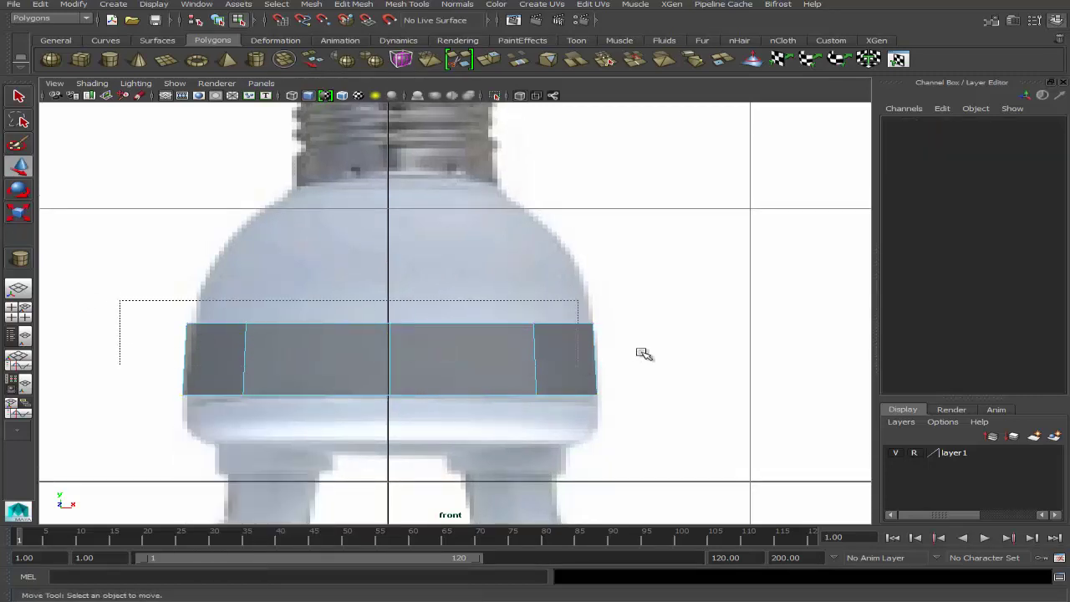
Step: Extrude the top faces twice, raising each new ring and tapering it inward
click(488, 59)
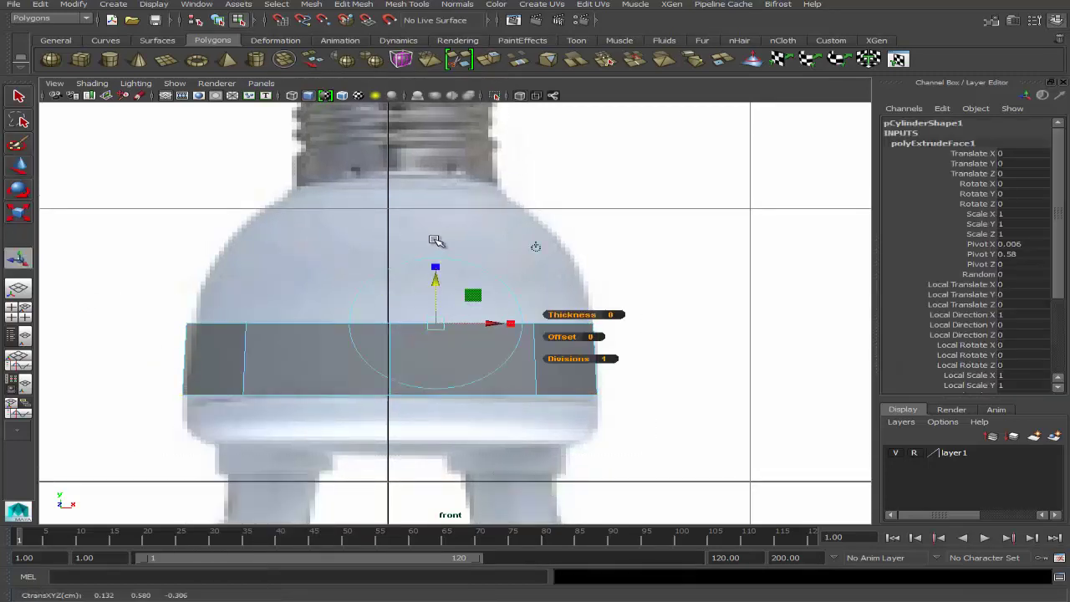
mouse_move(434, 257)
mouse_down()
mouse_move(438, 206)
mouse_move(436, 243)
mouse_up()
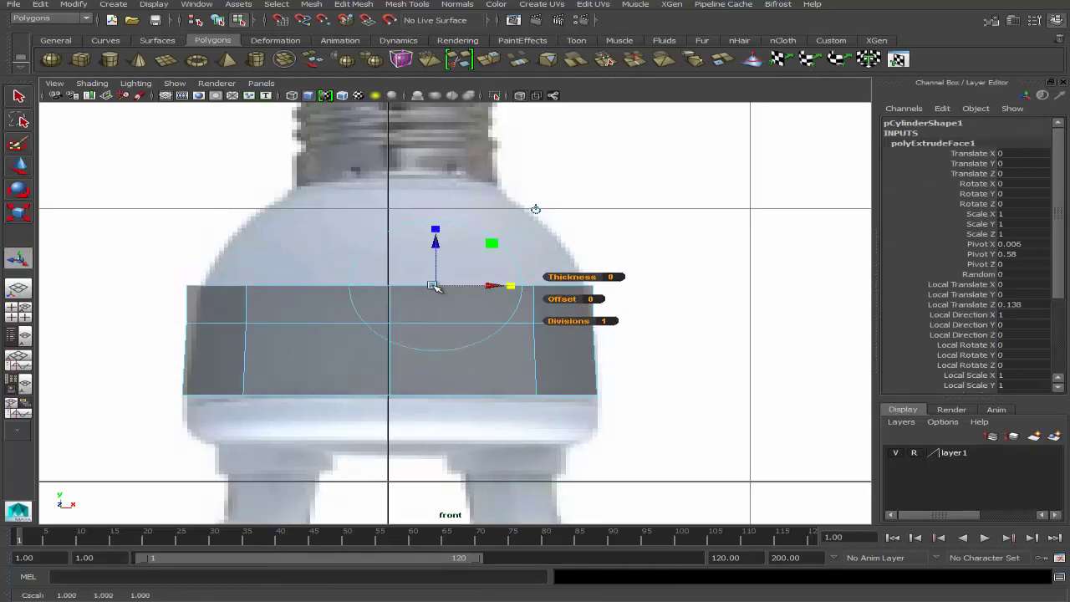
drag(439, 286, 430, 286)
alt+middle_drag(432, 286, 339, 282)
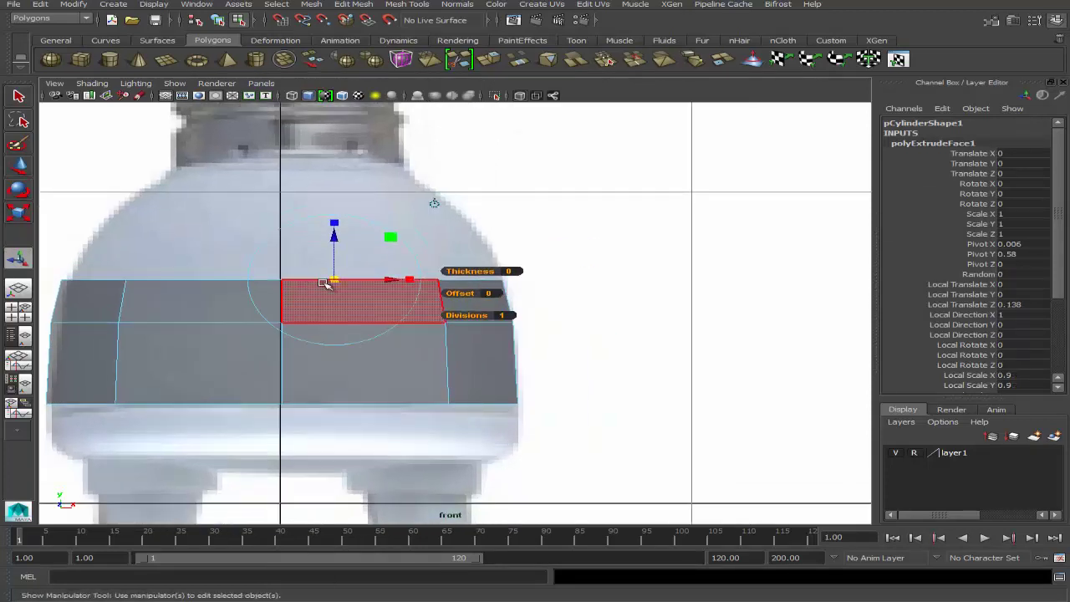
drag(333, 280, 337, 280)
key(ctrl+e)
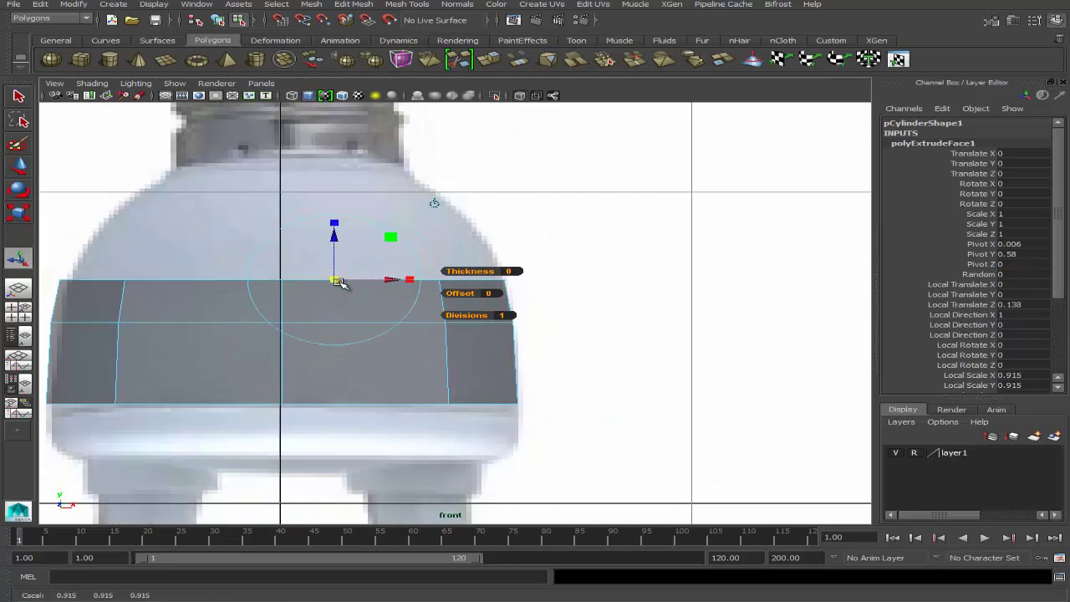
drag(333, 236, 331, 195)
drag(332, 240, 321, 237)
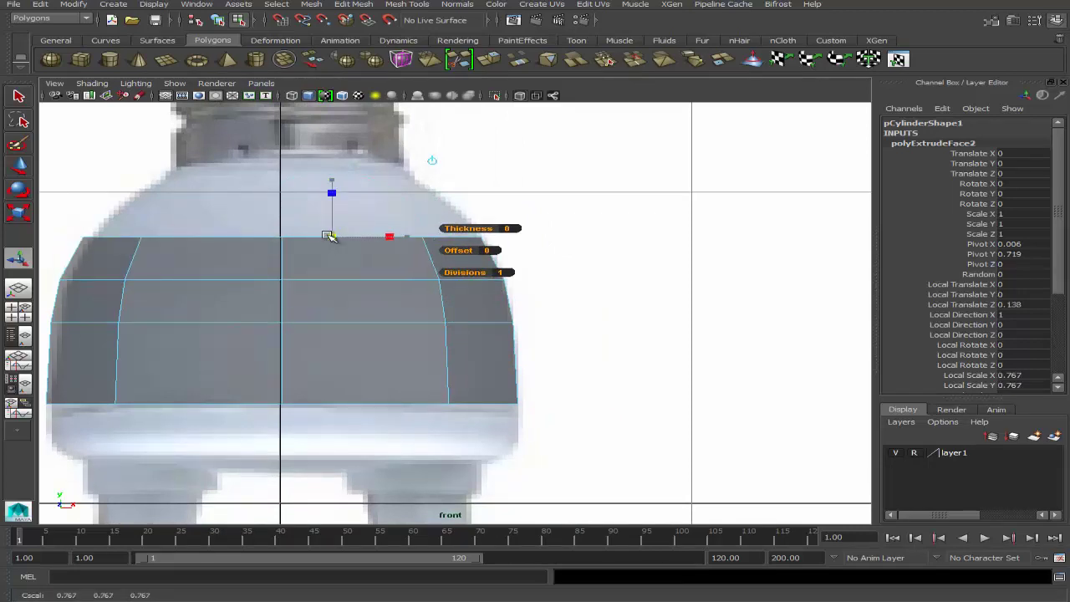
alt+middle_drag(322, 225, 337, 244)
Step: Extrude two more rings, raising them to the housing's shoulder toward the screw base
key(ctrl+e)
drag(337, 244, 338, 199)
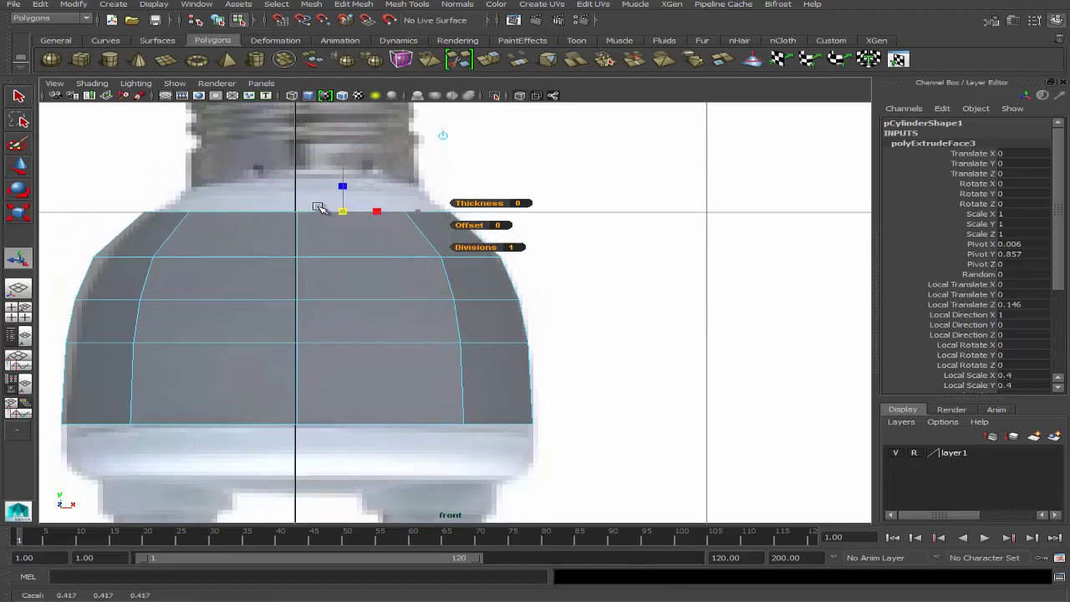
alt+middle_drag(319, 208, 298, 293)
key(ctrl+e)
mouse_move(351, 224)
mouse_down()
mouse_move(350, 209)
mouse_move(329, 234)
mouse_move(283, 241)
mouse_up()
click(351, 242)
key(ctrl+z)
Step: Extrude a final ring up into the screw base and select the lowest faces
key(ctrl+e)
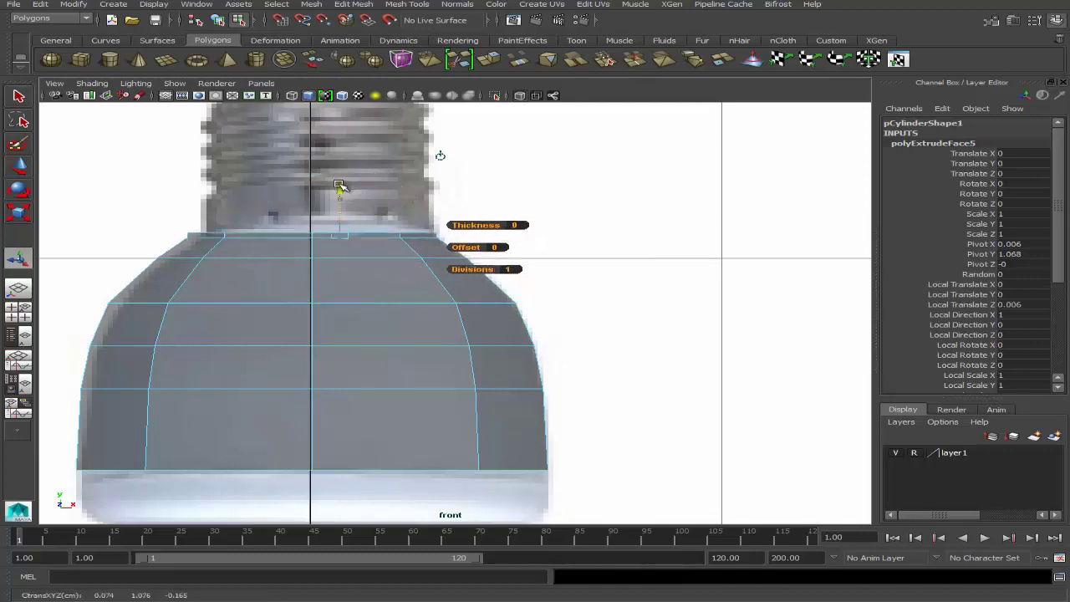
drag(340, 194, 341, 184)
alt+middle_drag(307, 232, 299, 277)
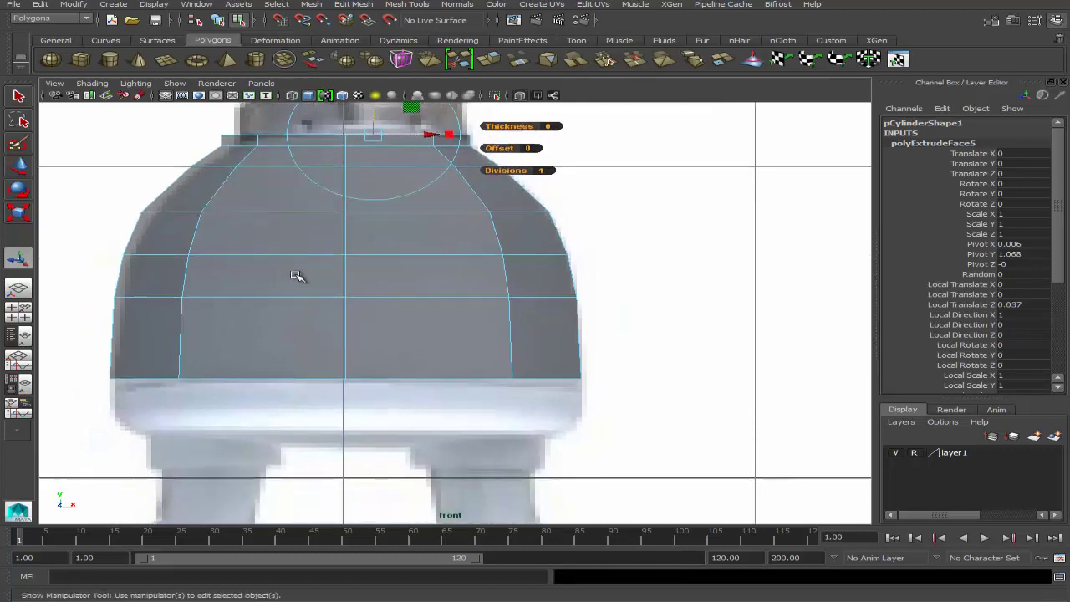
drag(580, 422, 577, 418)
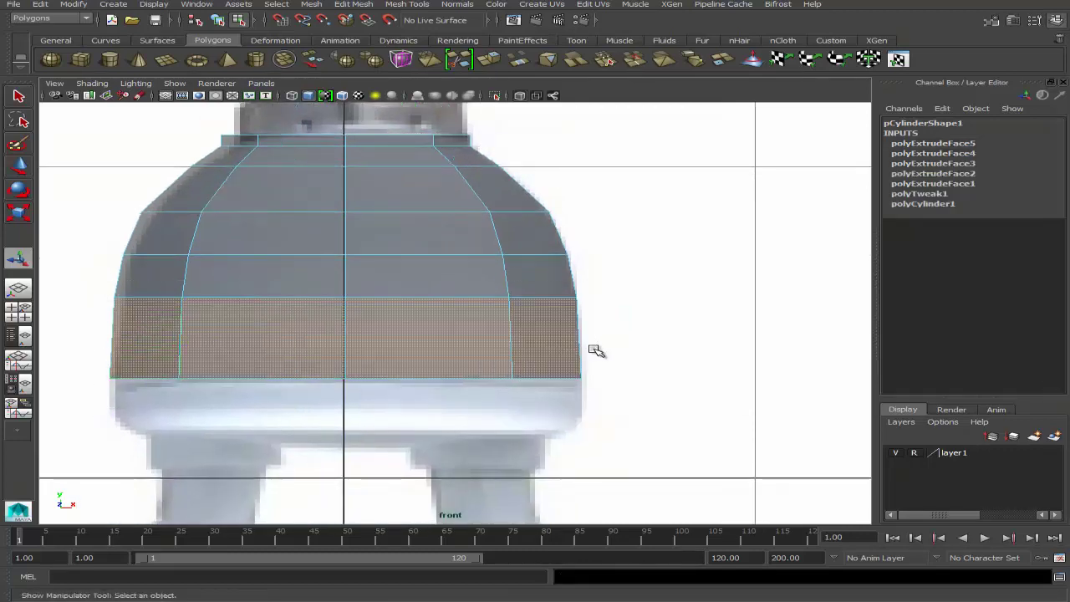
click(485, 191)
Step: Extrude the bottom cap faces from the underside and nudge the new extrusion slightly
click(491, 58)
key(space)
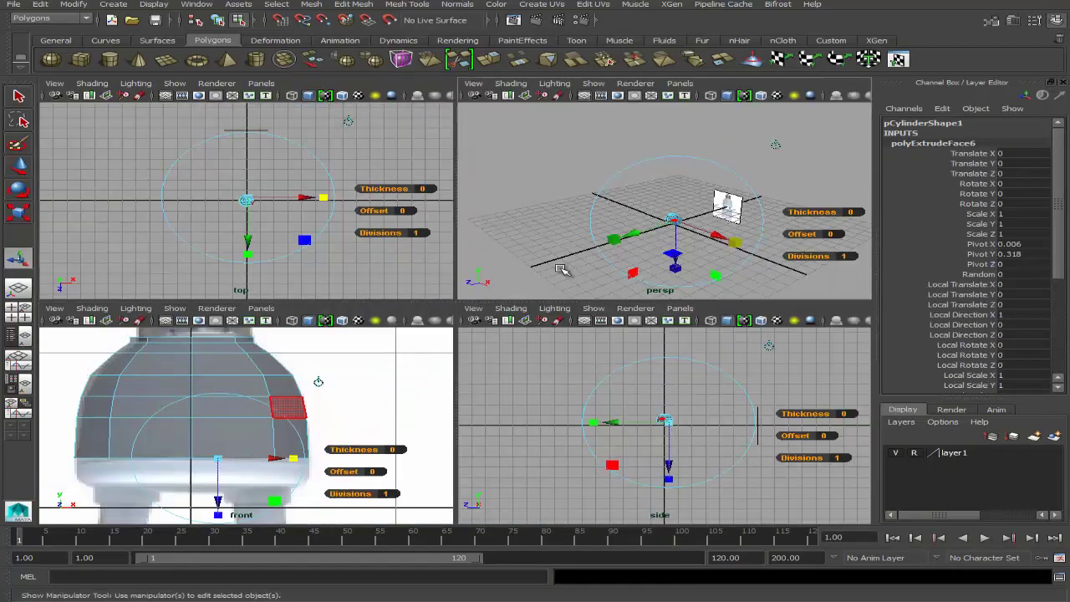
key(space)
mouse_move(507, 232)
alt+mouse_down()
mouse_move(521, 306)
mouse_move(608, 322)
mouse_move(579, 351)
alt+mouse_up()
key(ctrl+e)
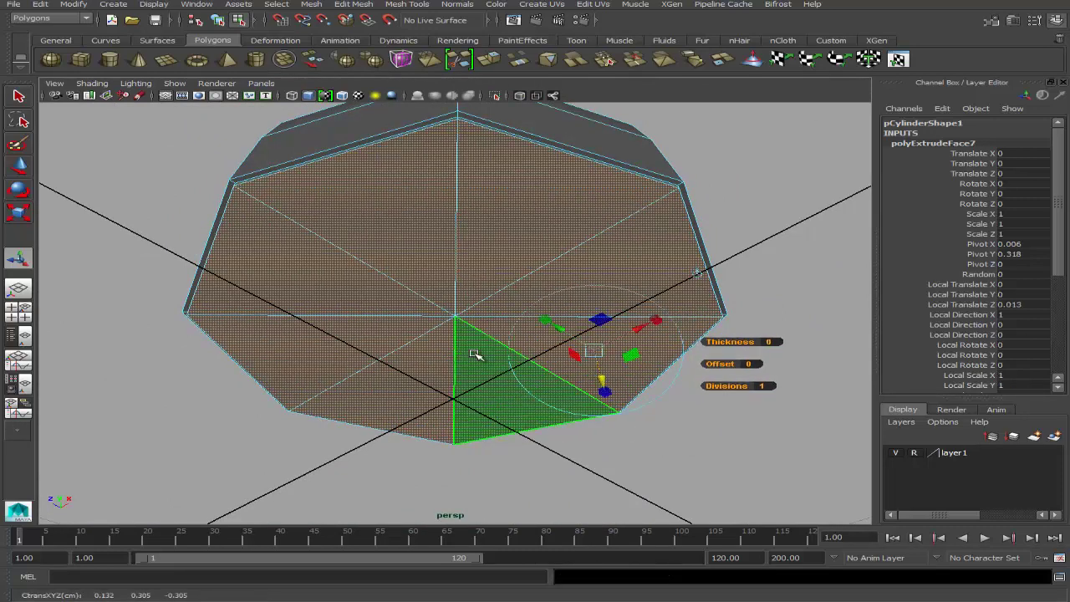
key(space)
scroll(421, 424, up, 3)
drag(421, 424, 432, 421)
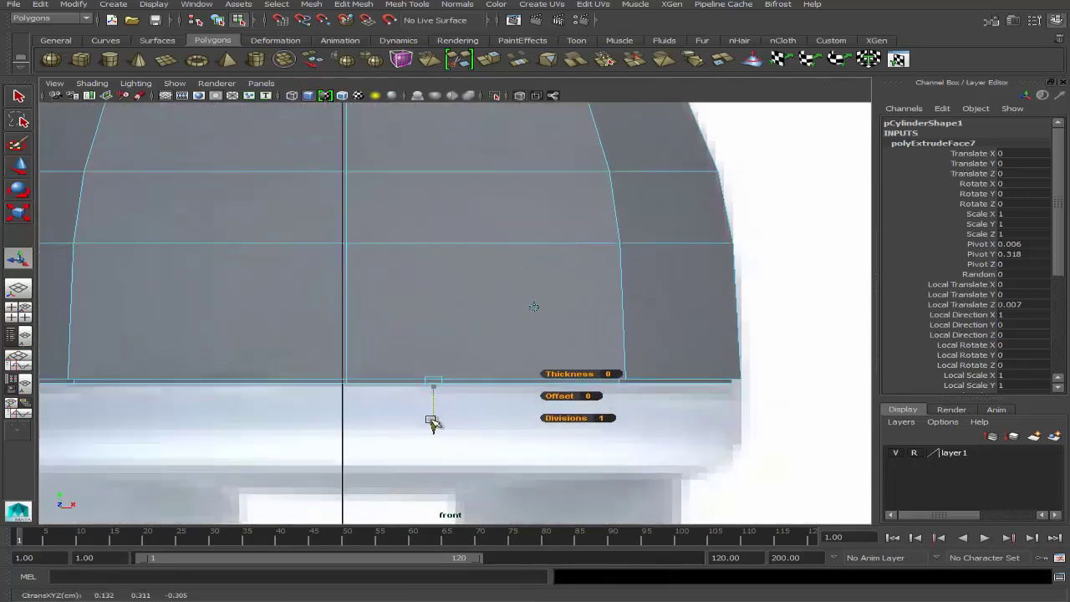
scroll(382, 394, down, 2)
scroll(430, 393, down, 2)
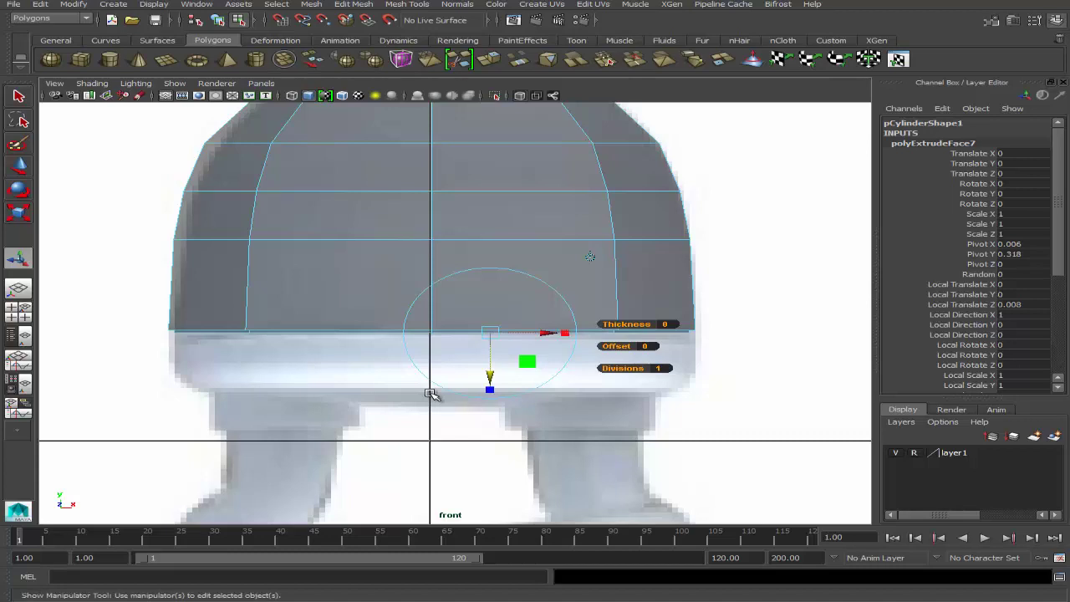
Step: Extrude the bottom faces three more times, pulling them down and shrinking them inward
key(ctrl+e)
scroll(497, 340, up, 1)
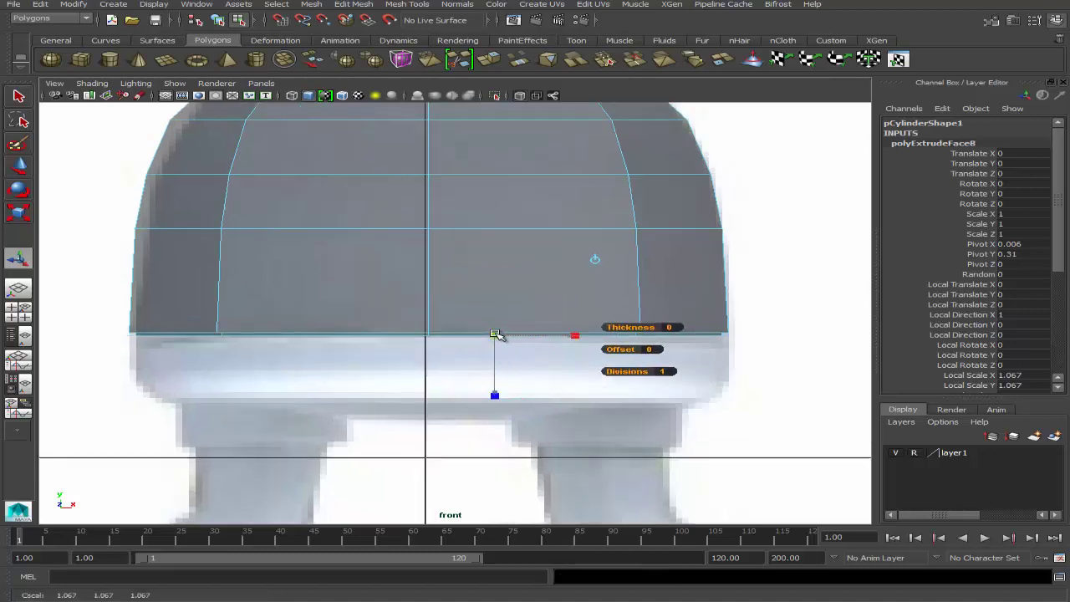
key(ctrl+e)
mouse_move(495, 337)
mouse_down()
mouse_move(502, 437)
mouse_move(488, 402)
mouse_up()
key(ctrl+e)
drag(495, 443, 495, 442)
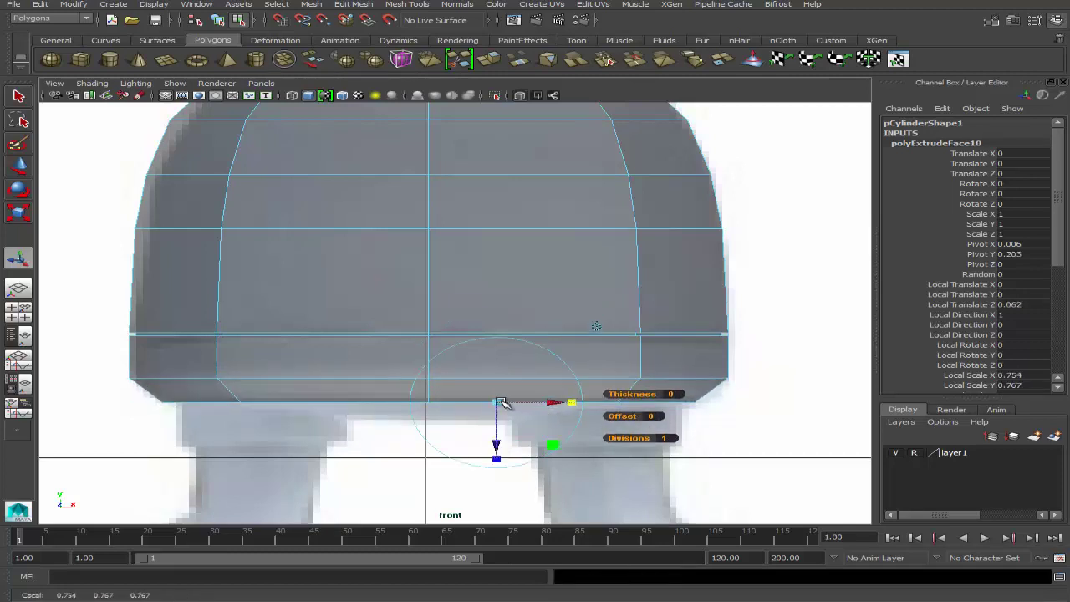
mouse_move(400, 326)
alt+middle_down()
mouse_move(349, 334)
mouse_move(306, 375)
mouse_move(393, 349)
mouse_move(379, 303)
alt+middle_up()
Step: Centre the whole cylinder on the reference, enlarge it uniformly and squash it vertically
key(F8)
scroll(416, 348, up, 2)
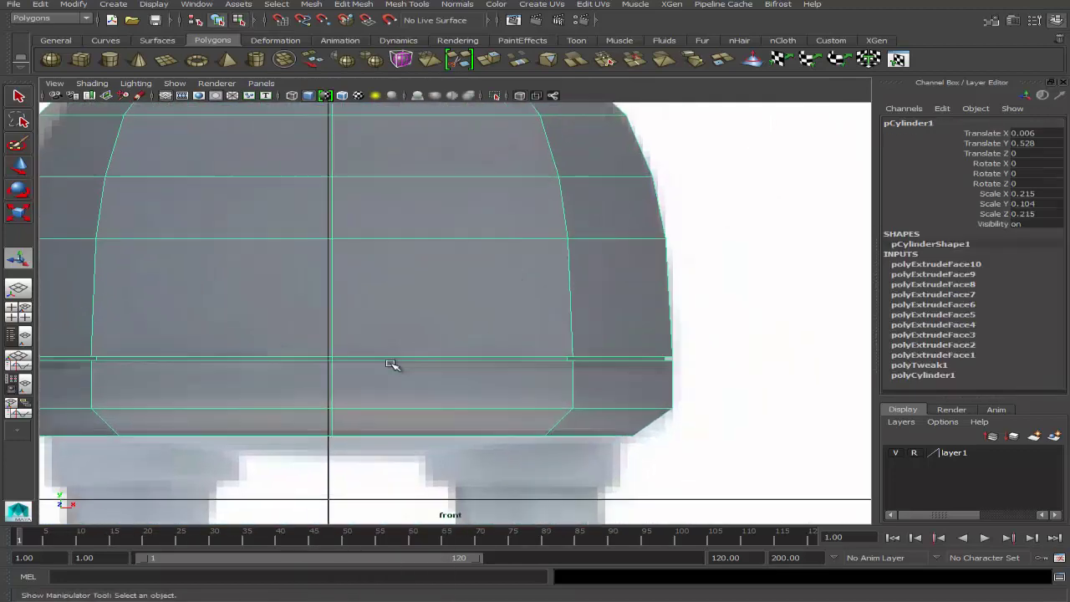
scroll(385, 372, down, 2)
scroll(404, 359, down, 3)
scroll(398, 349, up, 1)
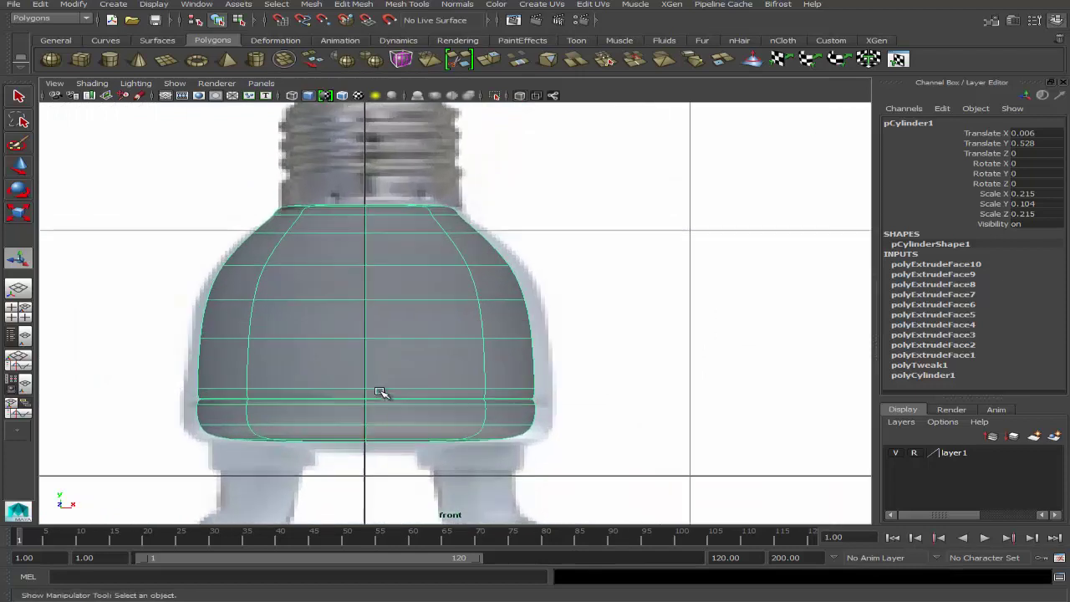
key(w)
drag(352, 352, 430, 352)
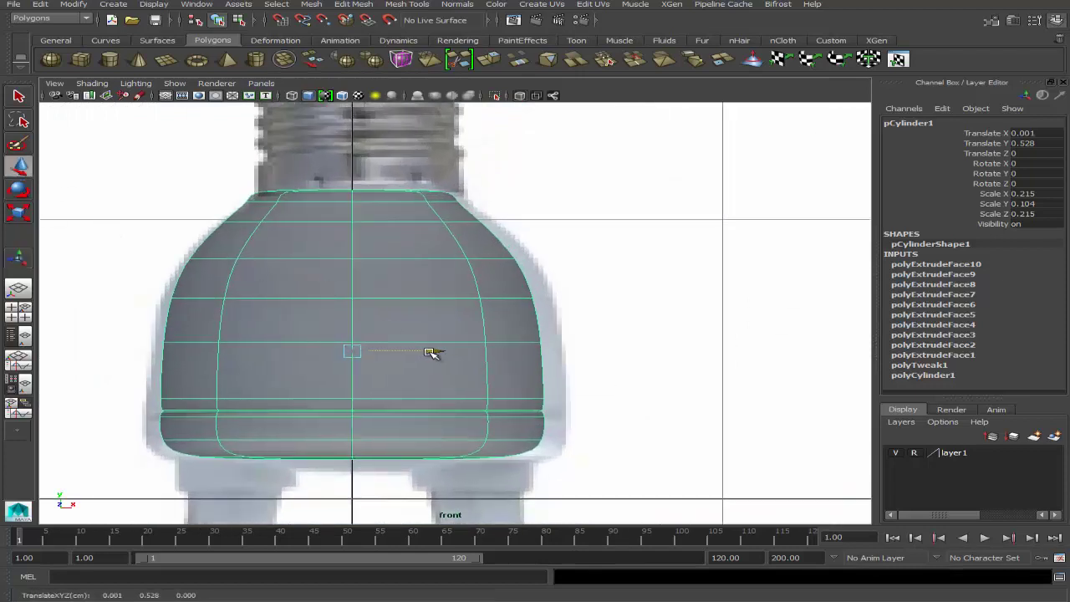
key(r)
drag(353, 351, 399, 358)
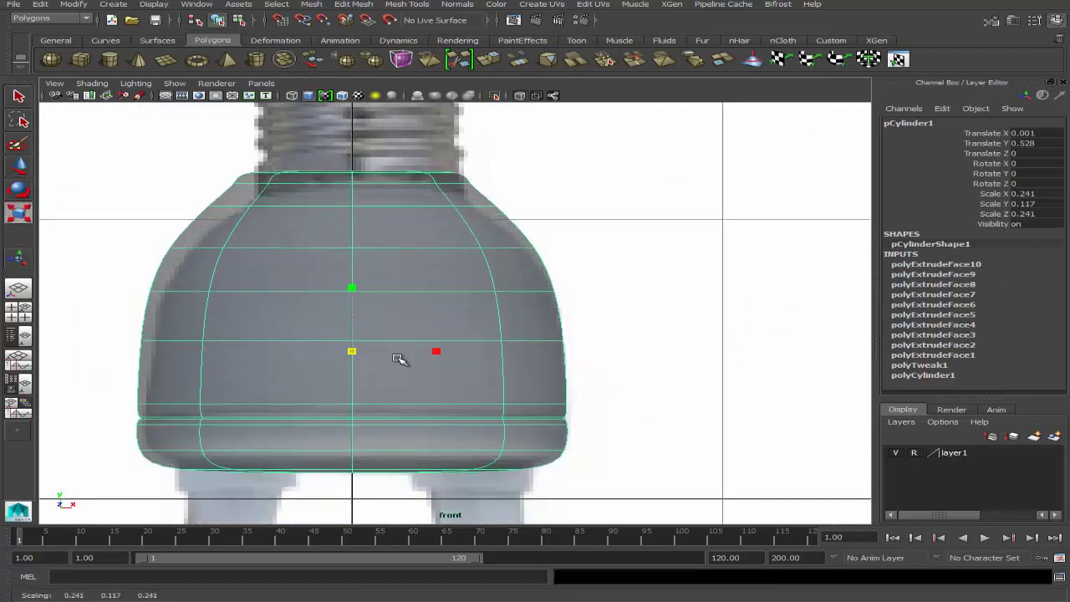
drag(352, 294, 337, 302)
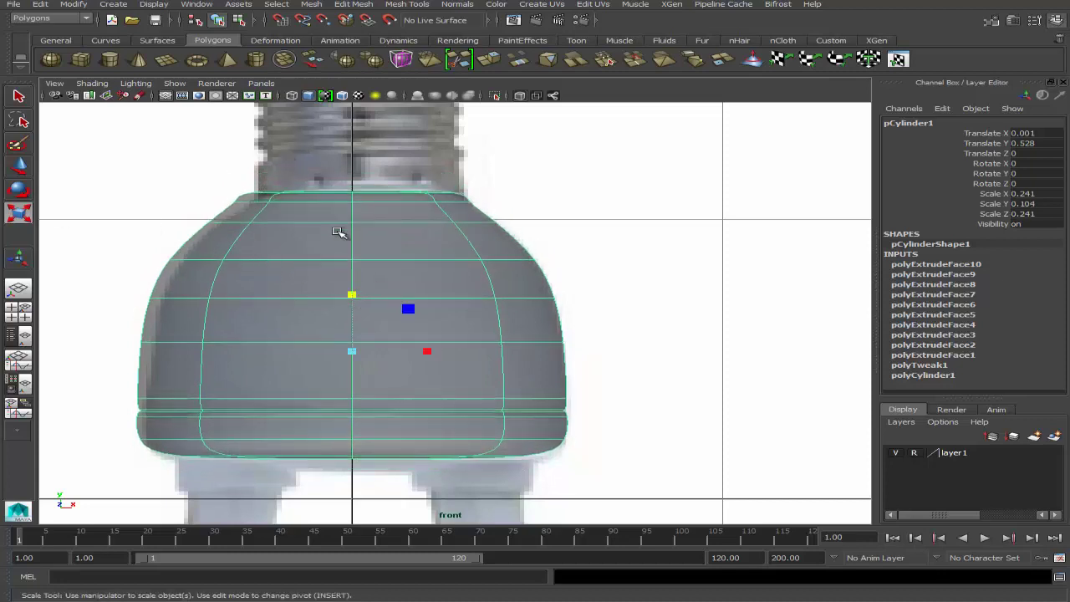
Step: Scale the outer-edge vertex row slightly outward and raise the lower vertex row
key(F9)
alt+middle_drag(396, 262, 368, 223)
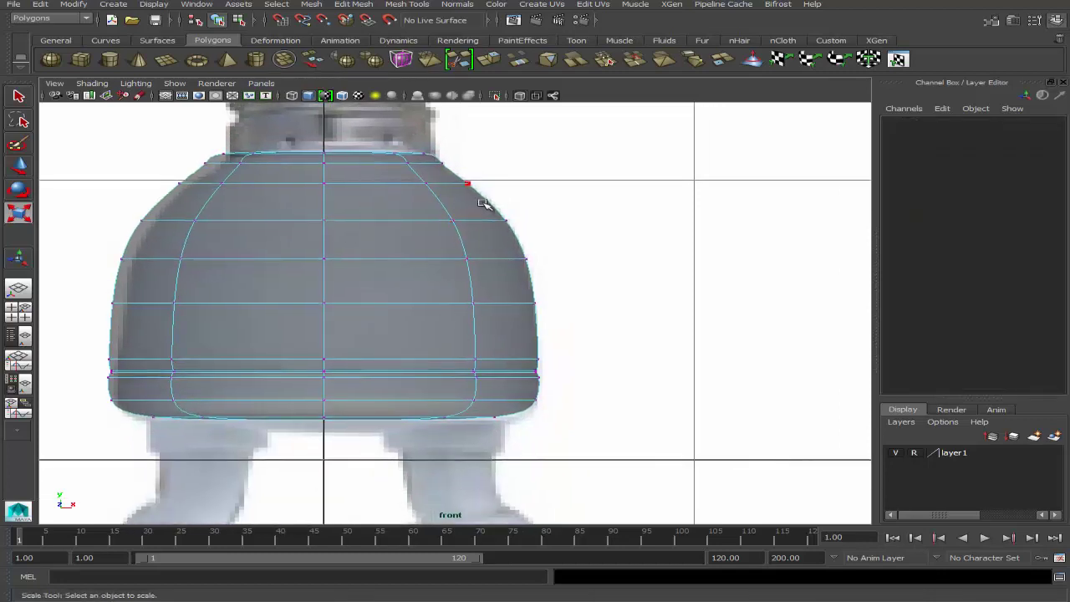
drag(499, 207, 519, 242)
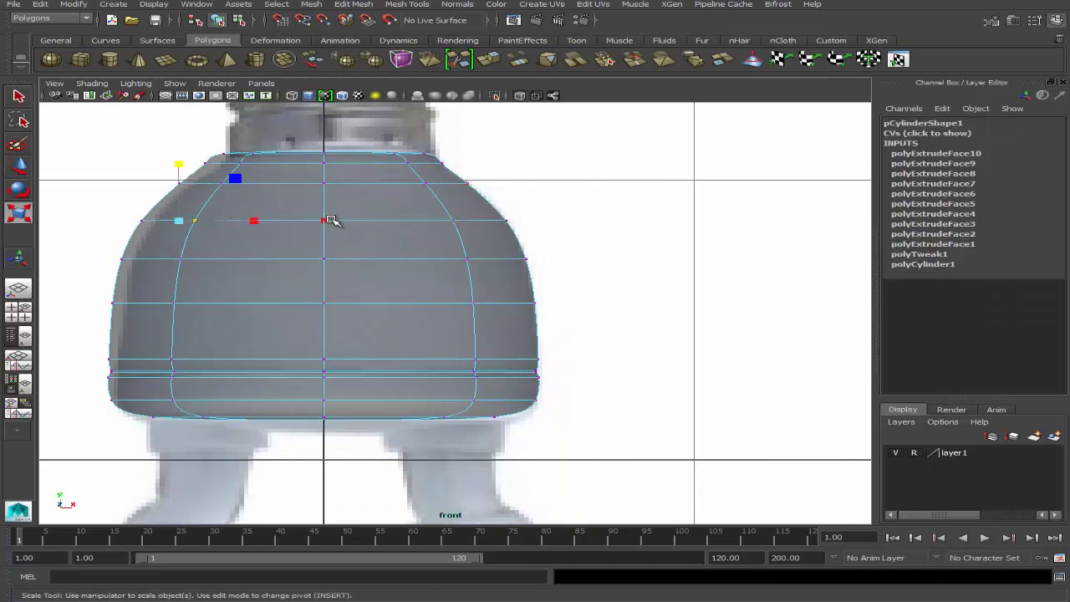
drag(333, 222, 329, 223)
alt+middle_drag(497, 326, 500, 290)
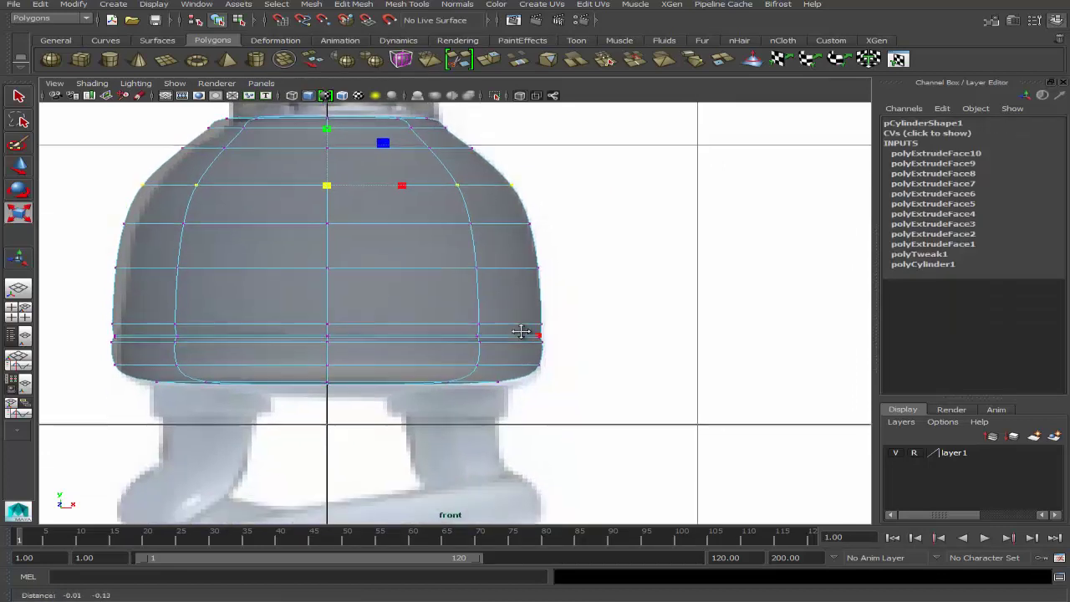
drag(88, 310, 556, 416)
key(w)
drag(327, 311, 326, 304)
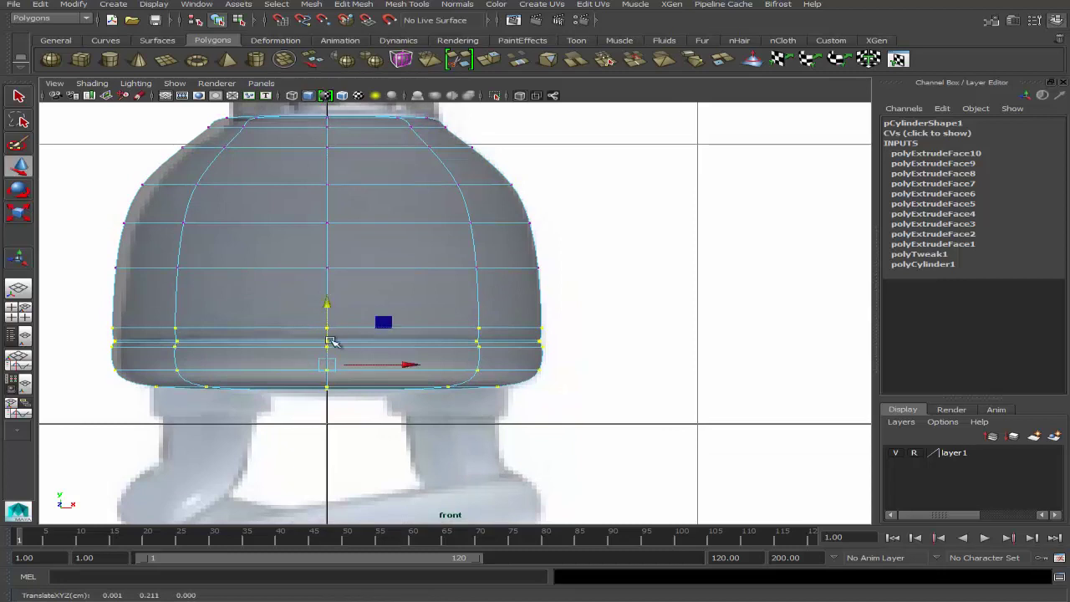
Step: Try scaling the bottom vertex row, undo it, and reselect the bottom-row vertices
drag(83, 304, 553, 355)
key(r)
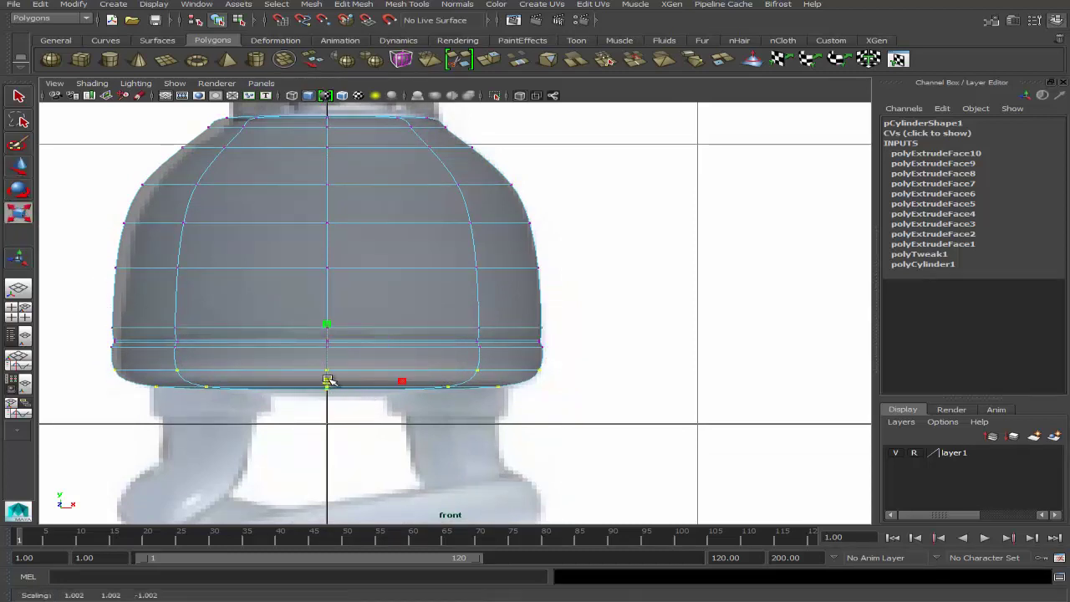
alt+drag(116, 361, 592, 374)
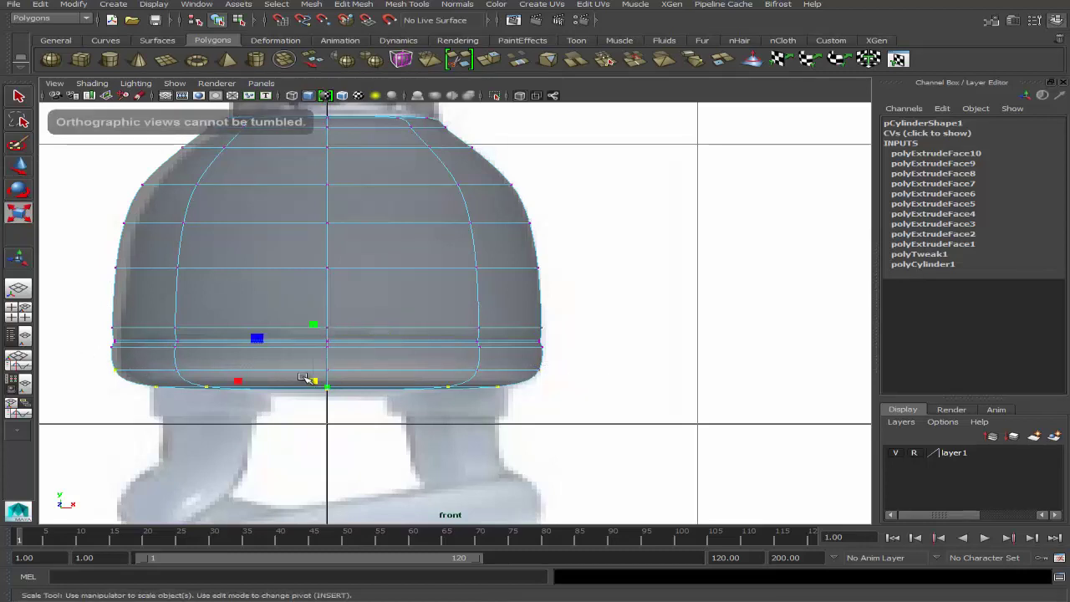
drag(306, 378, 354, 377)
key(ctrl+z)
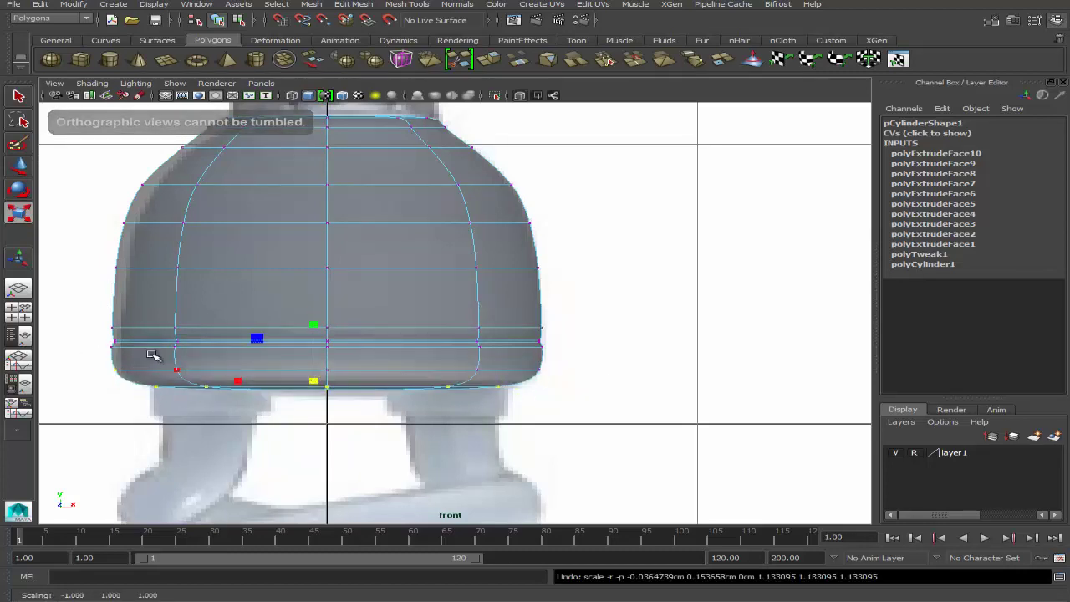
drag(99, 359, 343, 387)
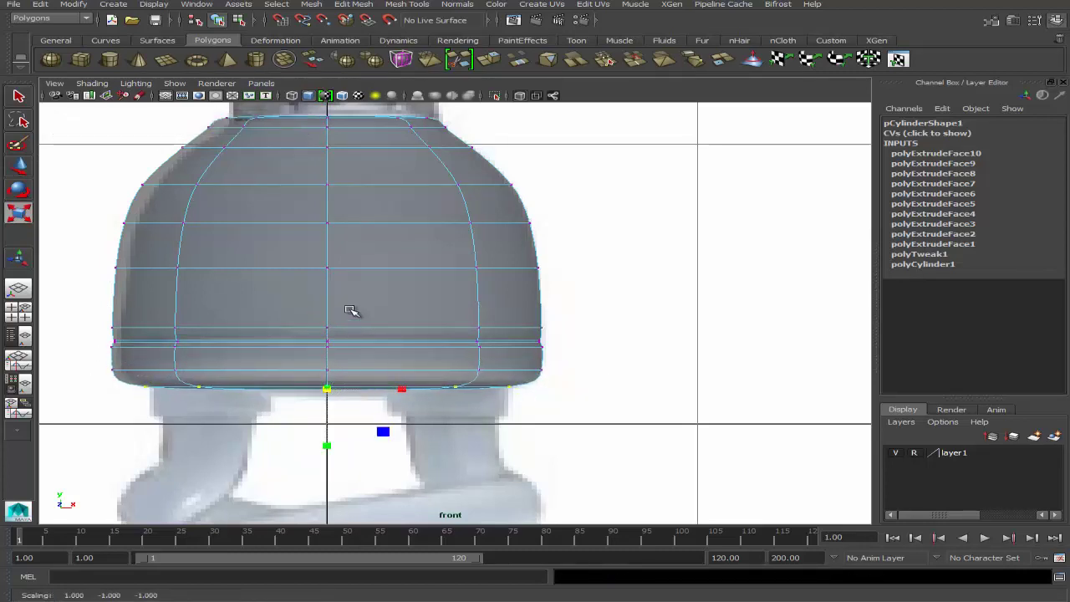
alt+middle_drag(351, 311, 397, 303)
Step: Insert two edge loops close to the base's top rim with the Insert Edge Loop Tool
scroll(387, 150, up, 5)
click(353, 4)
click(458, 142)
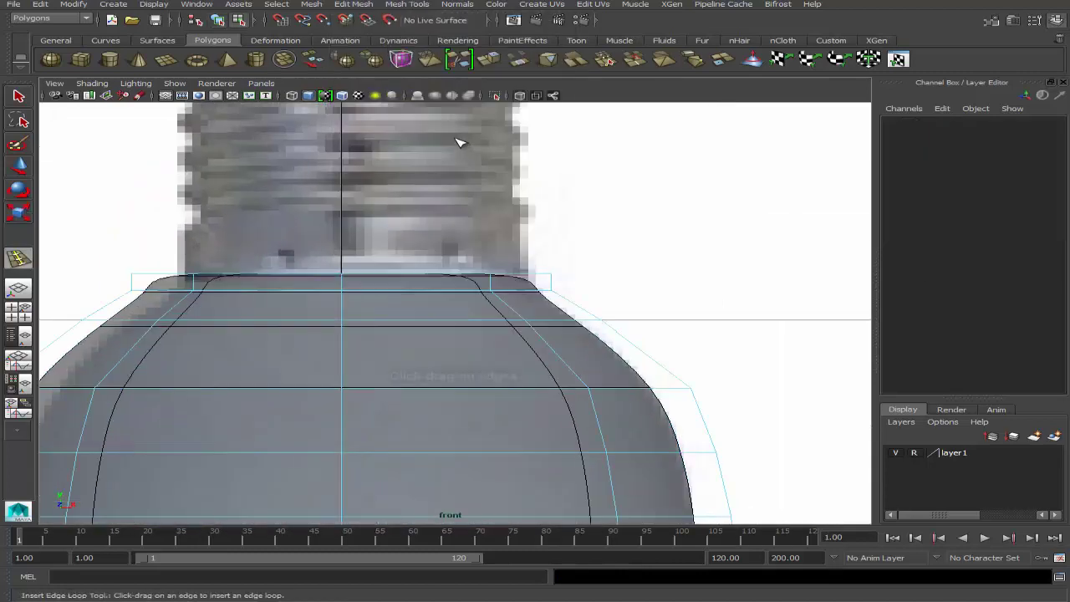
drag(555, 288, 557, 293)
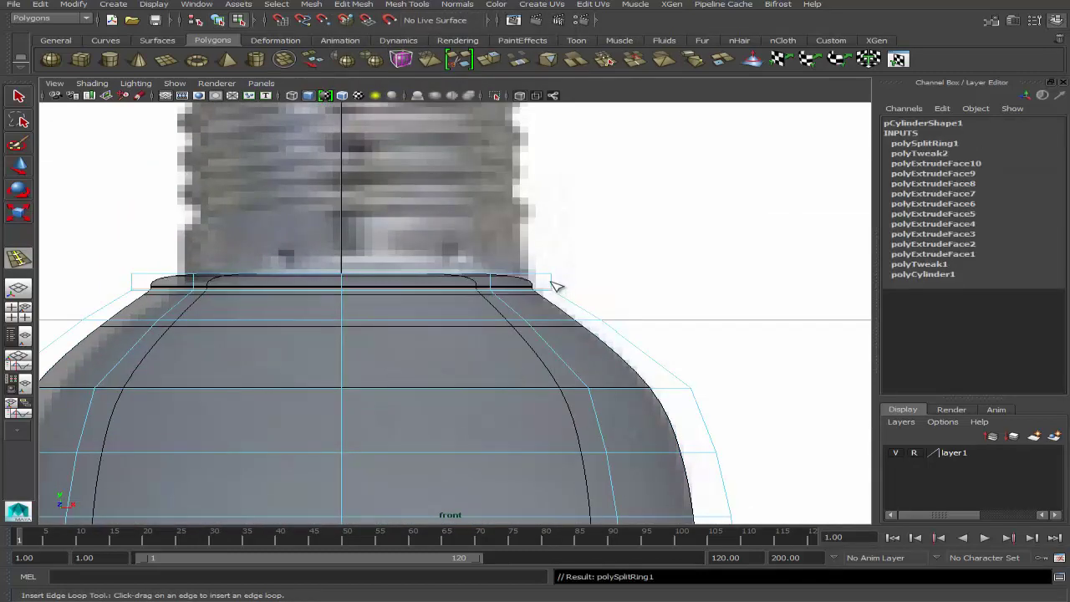
click(557, 281)
key(ctrl+z)
key(ctrl+z)
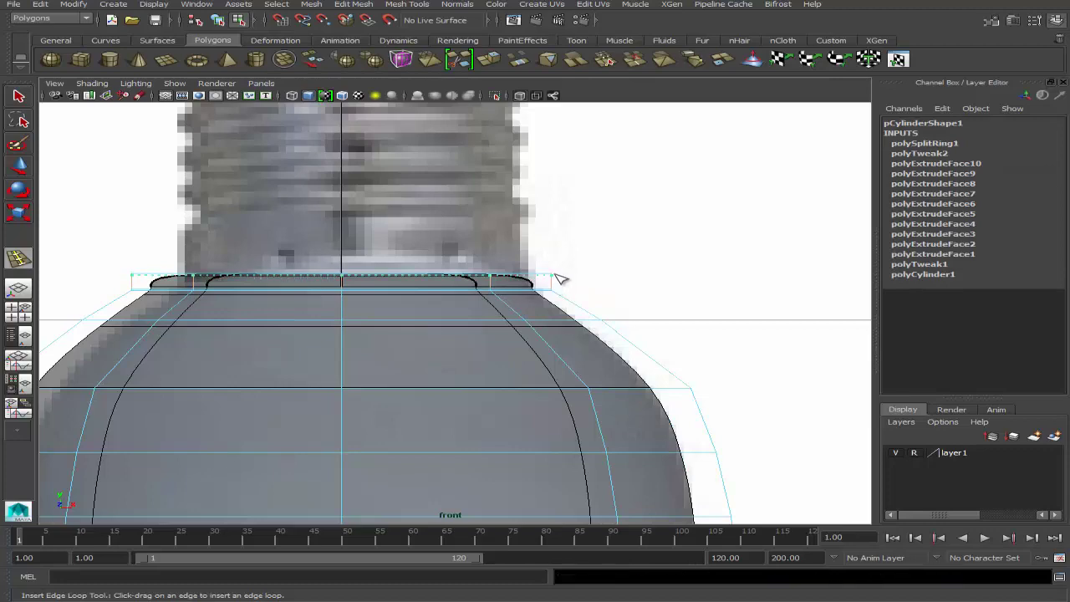
click(557, 281)
key(ctrl+z)
click(557, 281)
Step: Return the cylinder to object mode and maximise the perspective view of the whole model
key(q)
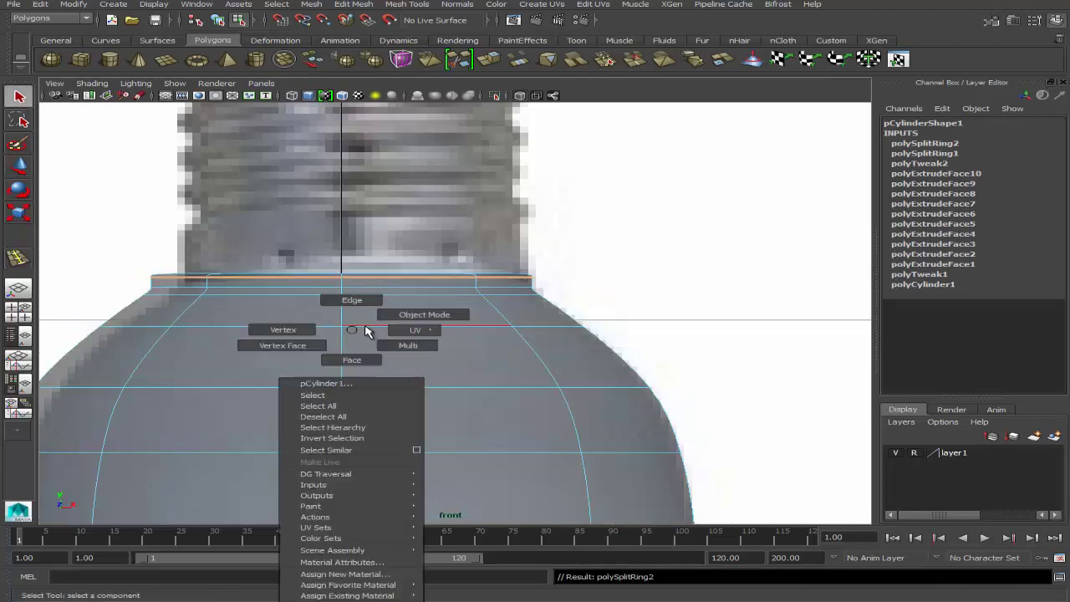
right_drag(354, 329, 418, 313)
key(a)
scroll(371, 310, up, 5)
scroll(366, 313, up, 3)
key(space)
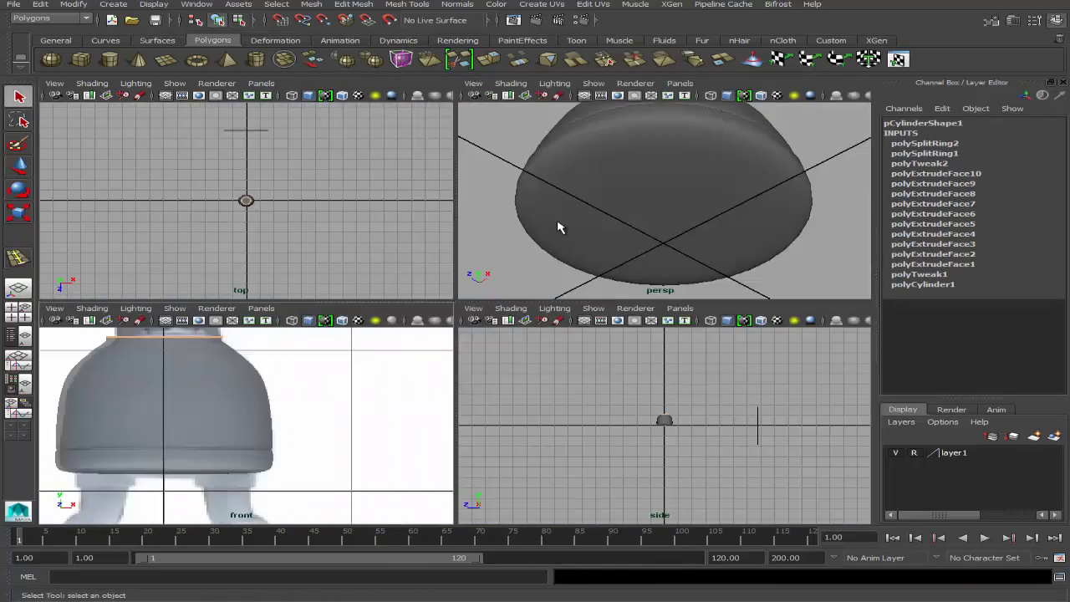
key(space)
scroll(561, 299, down, 4)
scroll(569, 310, down, 2)
Step: Add the base cylinder to layer2 and hide layer2, leaving only the bulb photo visible
click(648, 263)
mouse_move(648, 263)
alt+mouse_down()
mouse_move(645, 318)
mouse_move(582, 329)
mouse_move(485, 301)
alt+mouse_up()
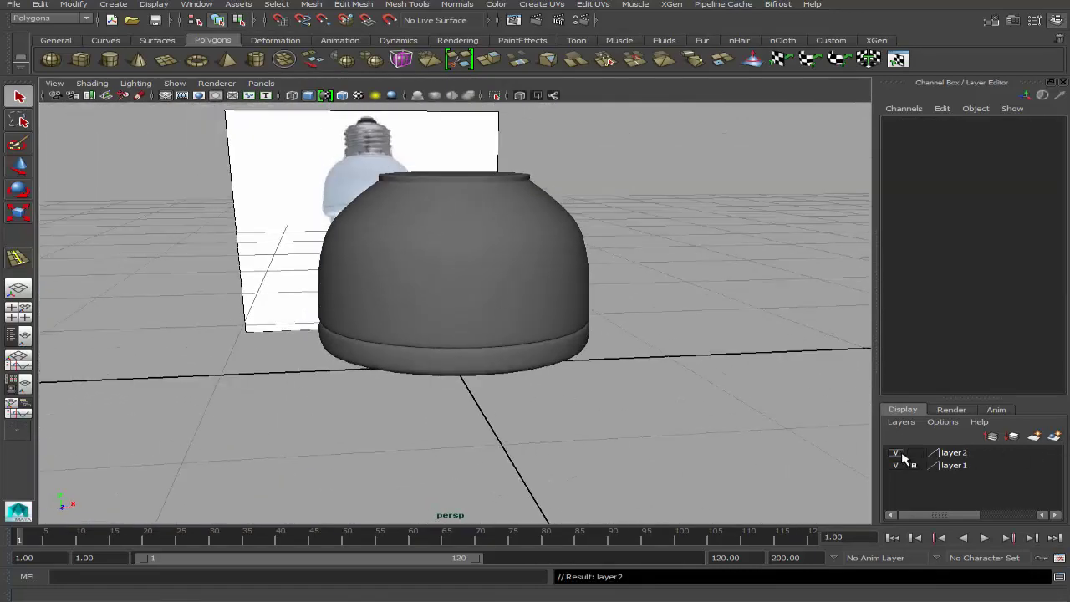
click(585, 317)
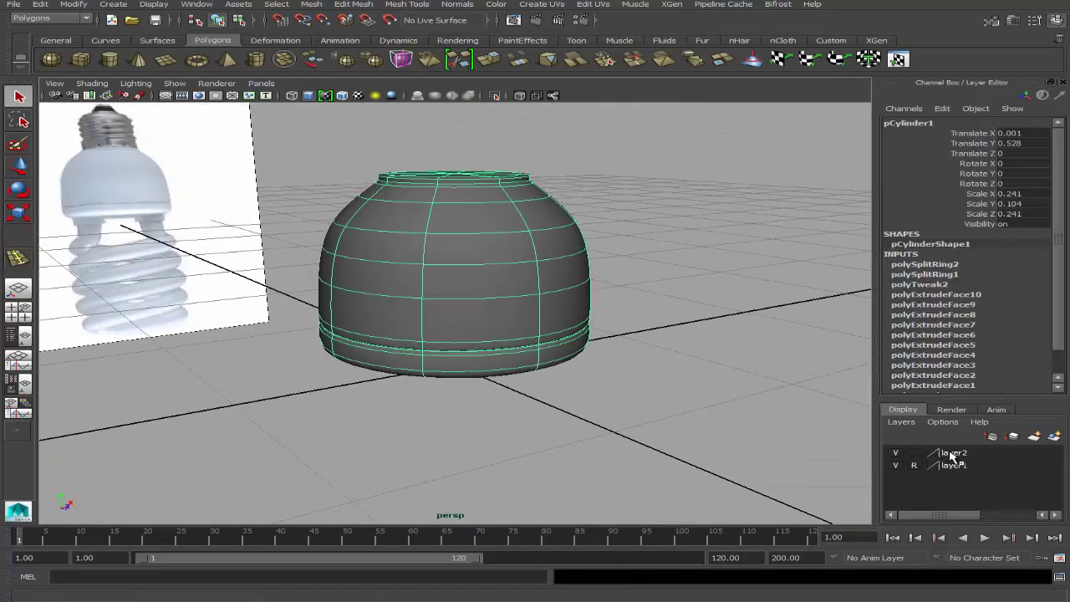
right_click(954, 456)
click(986, 481)
click(894, 454)
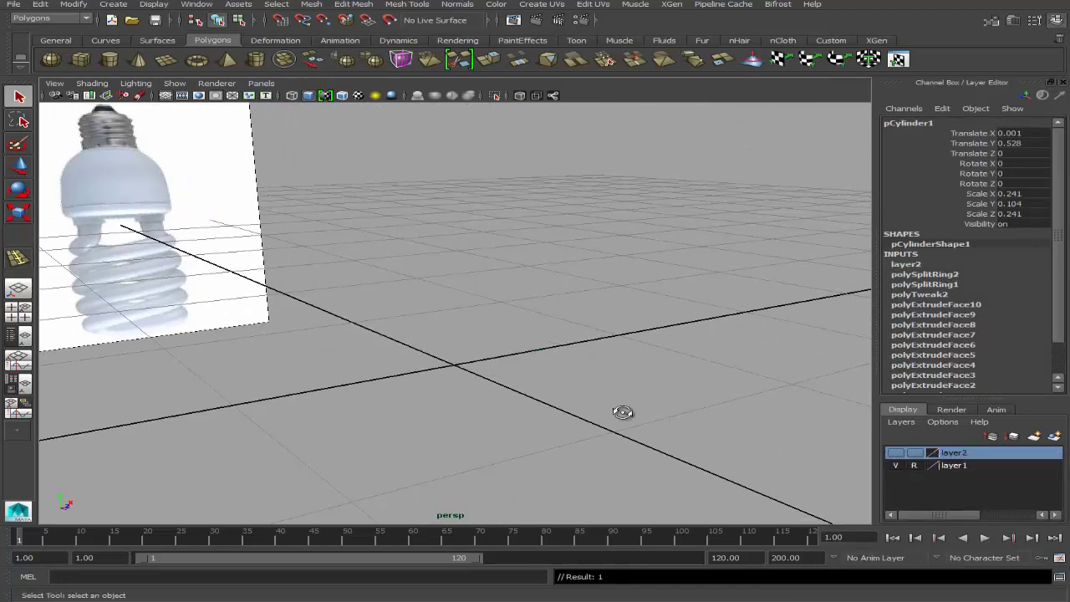
mouse_move(623, 413)
alt+mouse_down()
mouse_move(635, 394)
mouse_move(615, 352)
alt+mouse_up()
Step: Create a polygon helix placed at the origin with 4 coils
click(112, 4)
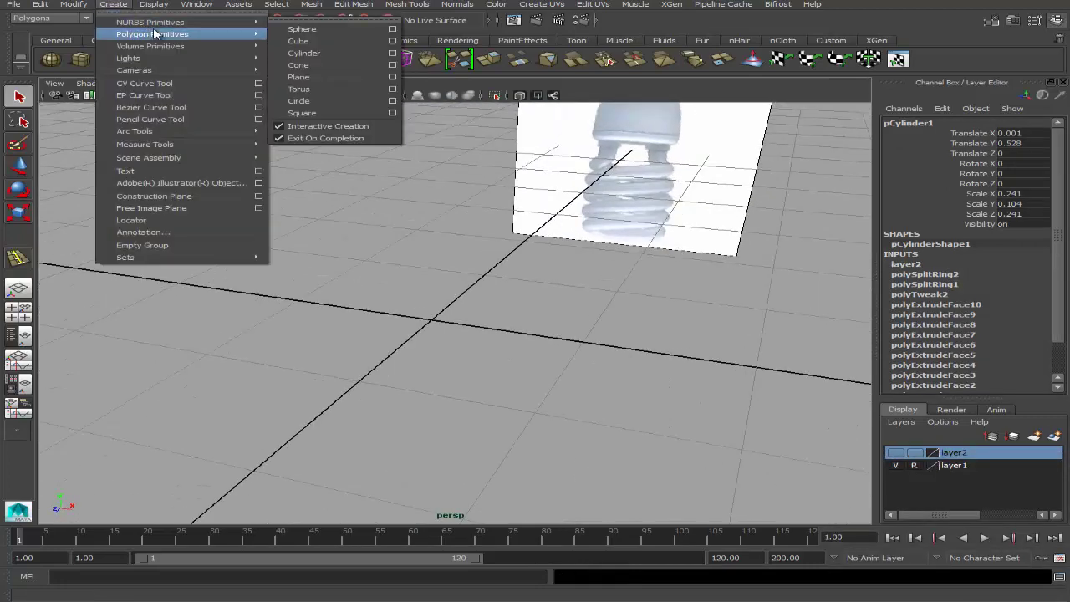
click(301, 124)
mouse_move(307, 318)
mouse_down()
mouse_move(367, 311)
mouse_move(398, 343)
mouse_move(402, 251)
mouse_move(429, 270)
mouse_move(425, 284)
mouse_up()
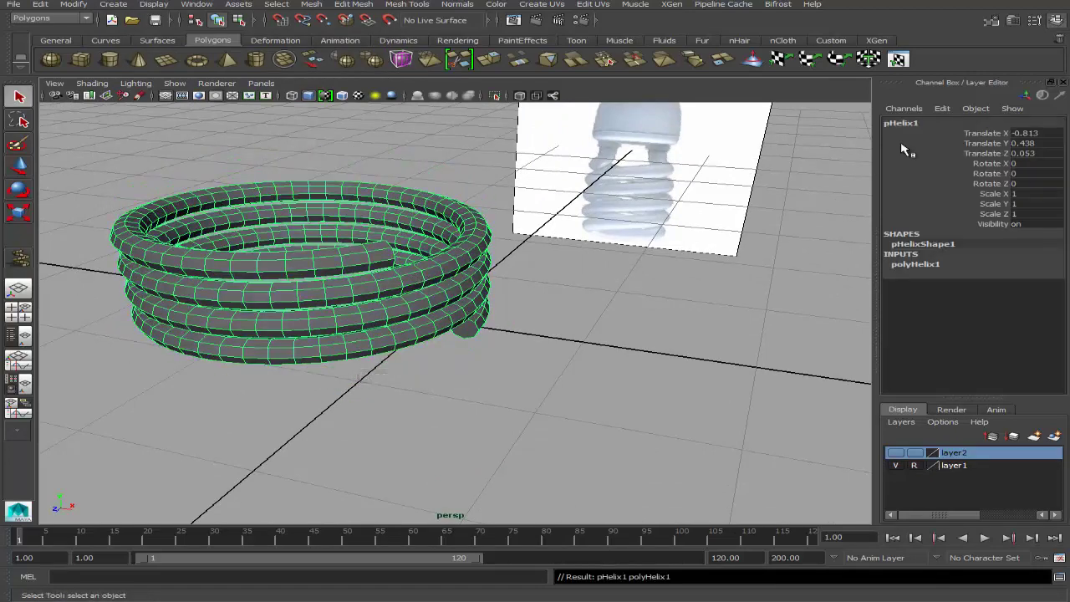
text(0)
key(Return)
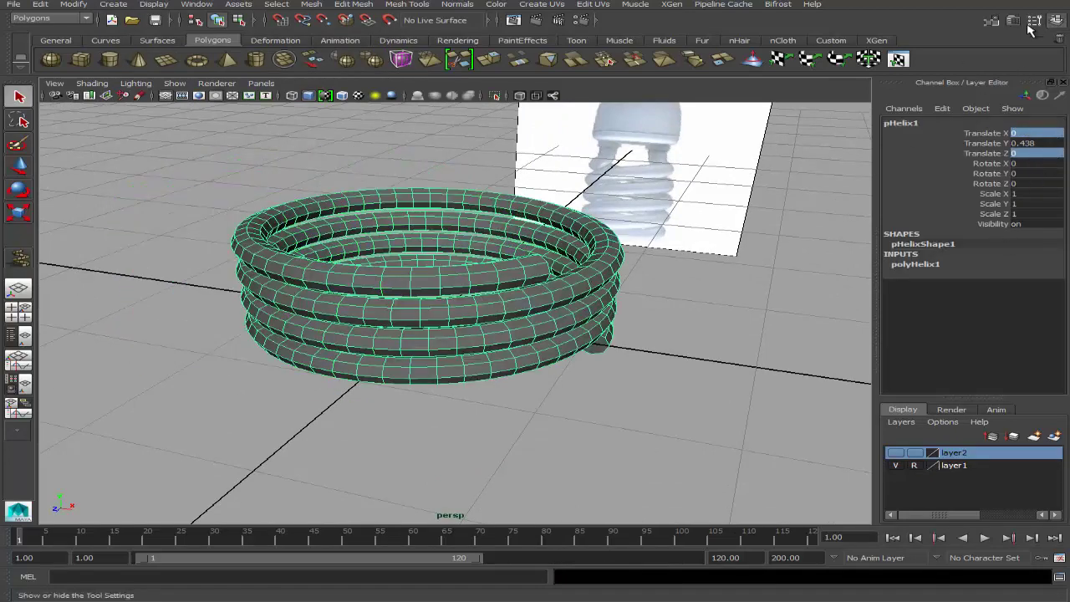
click(1035, 22)
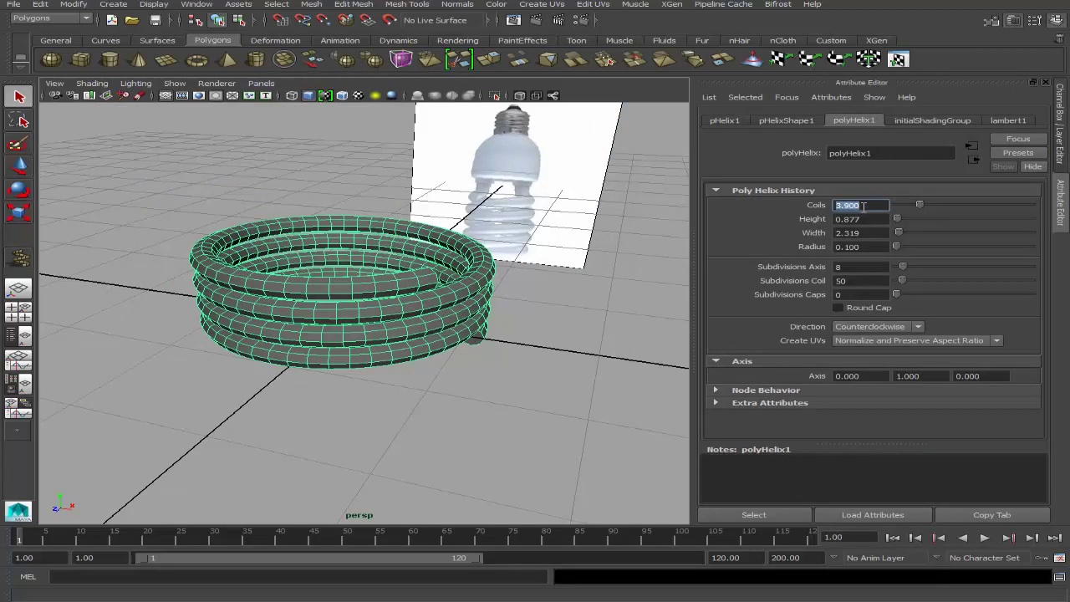
text(4)
key(Return)
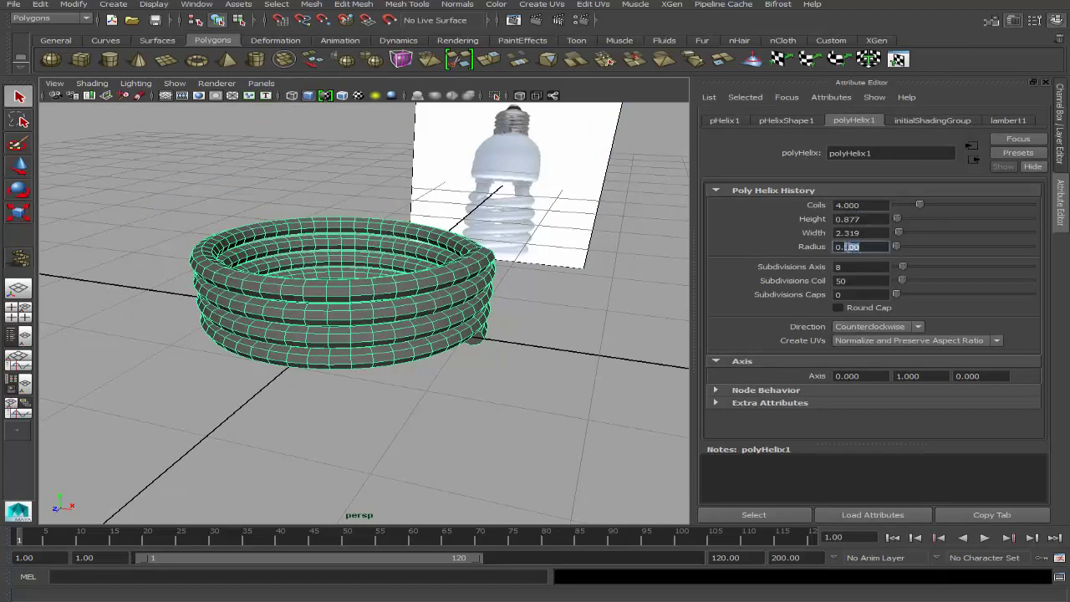
Step: Set the helix radius to 0.070, Subdivisions Axis to 3 and Subdivisions Coil to 8
text(70)
key(Return)
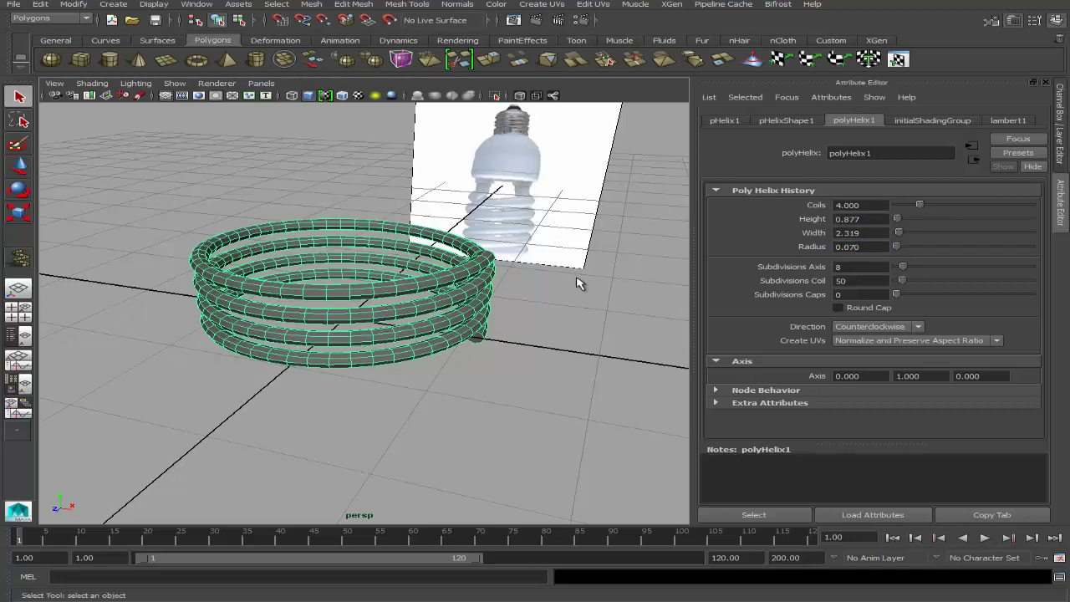
alt+drag(580, 285, 836, 265)
text(3)
click(853, 281)
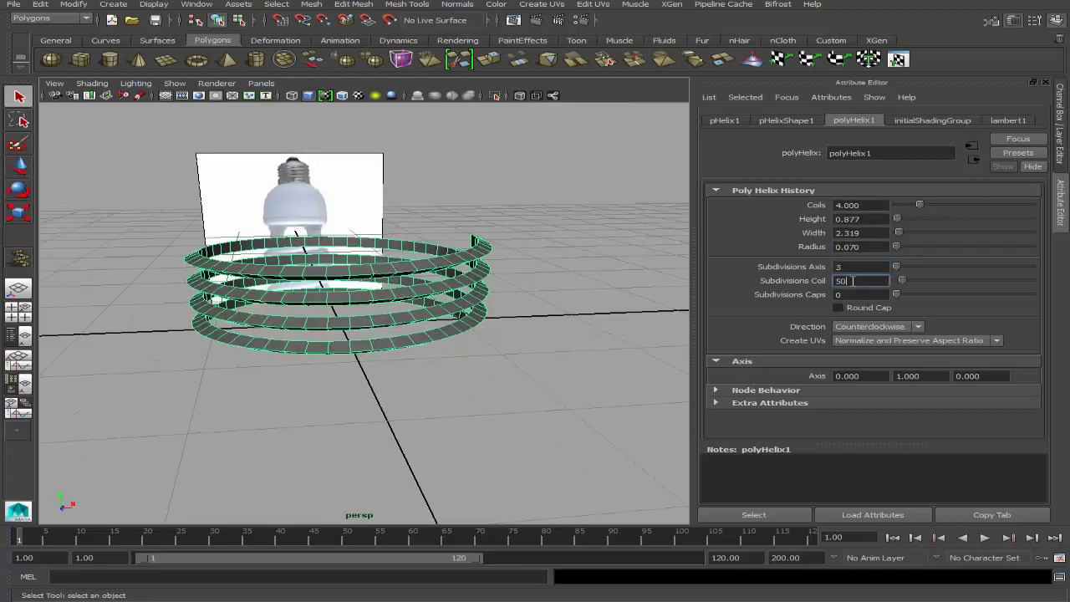
text(8)
key(Return)
key(space)
key(space)
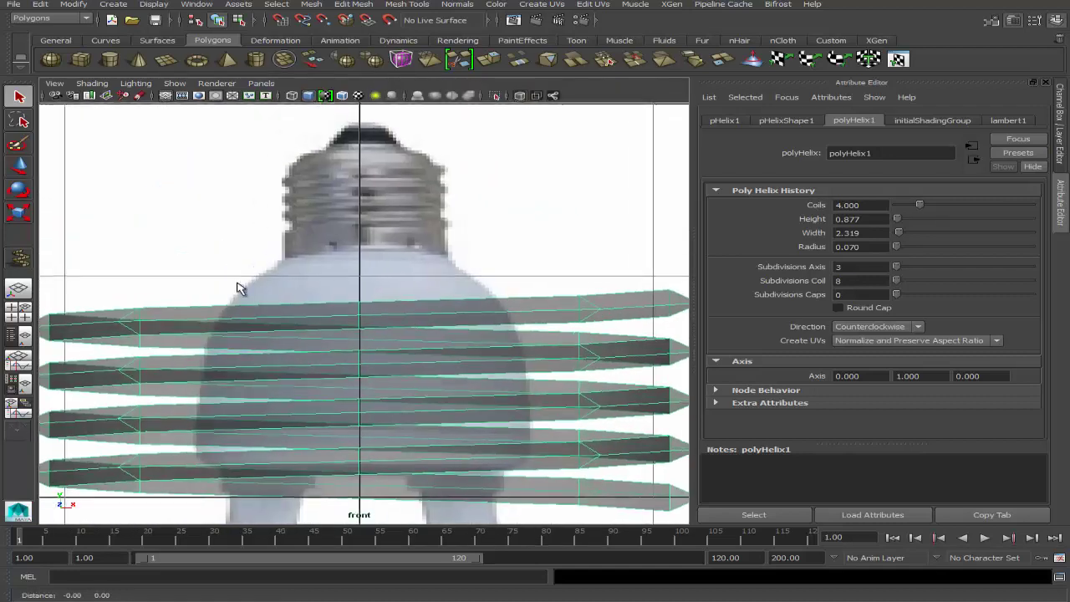
Step: In front view, shrink the helix and move it up onto the bulb's screw base
key(r)
mouse_move(392, 364)
middle_down()
mouse_move(299, 394)
mouse_move(244, 370)
middle_up()
key(w)
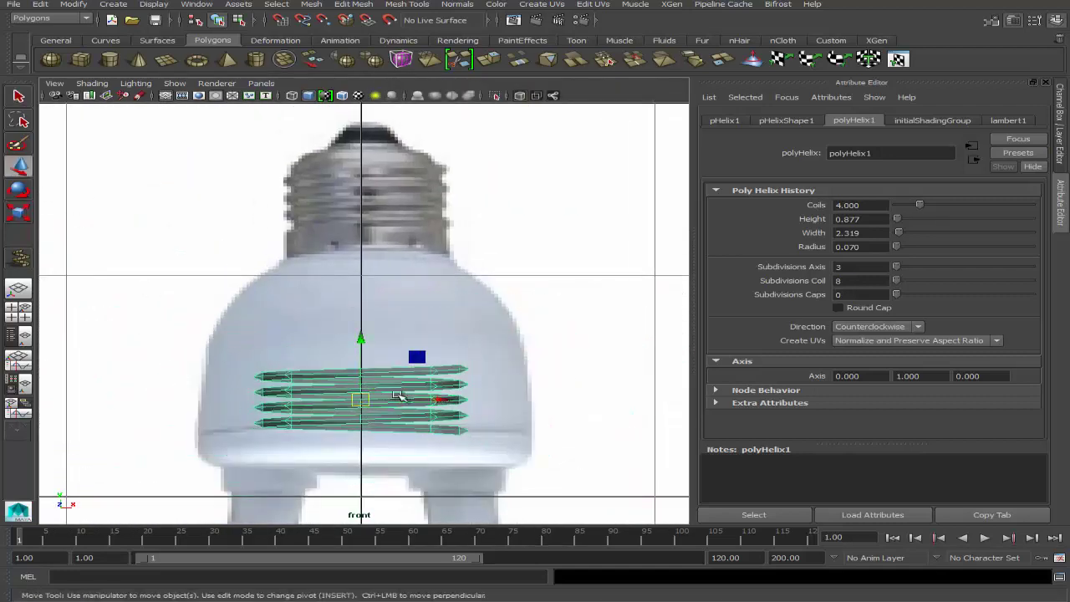
drag(361, 400, 350, 196)
alt+right_drag(350, 198, 394, 354)
drag(502, 260, 529, 261)
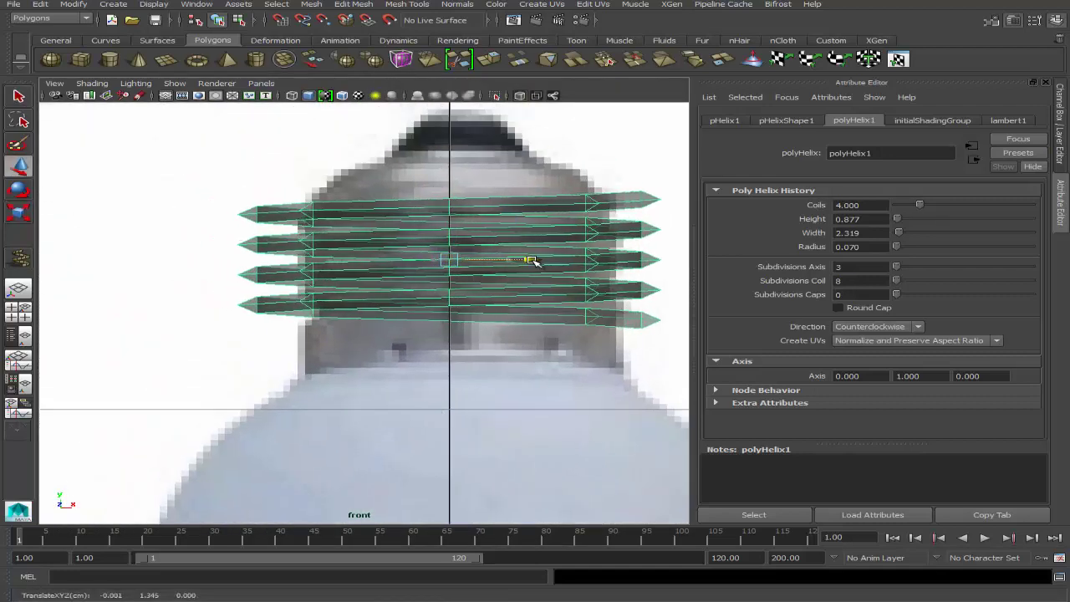
key(w)
mouse_move(532, 262)
alt+right_down()
mouse_move(471, 337)
mouse_move(387, 360)
alt+right_up()
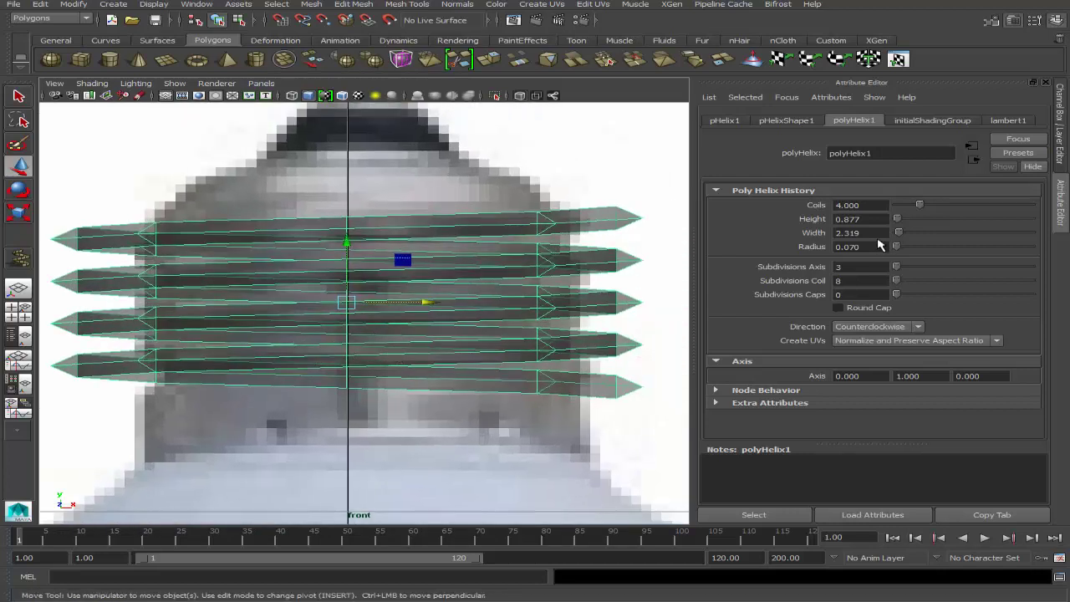
Step: Set the helix Width to 1.800 and Height to 0.800
text(0)
key(Return)
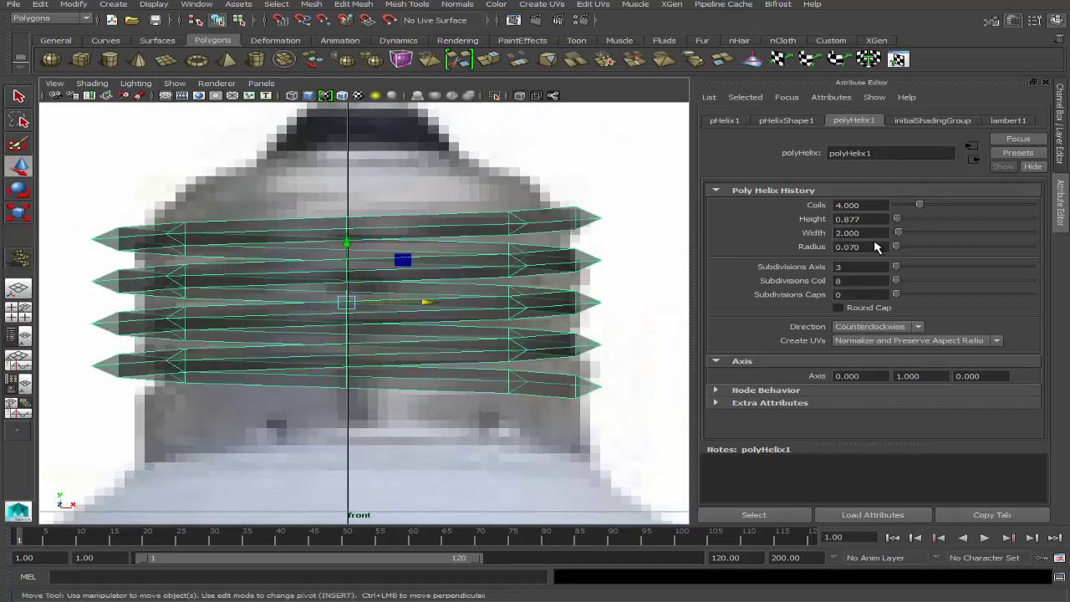
text(1.600)
key(Return)
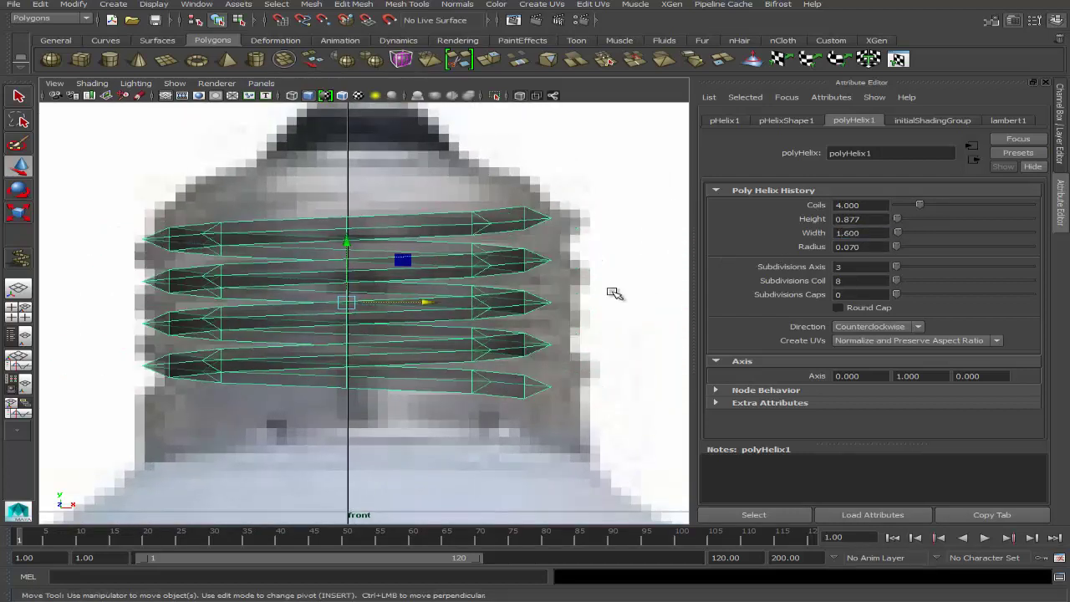
text(8)
key(Return)
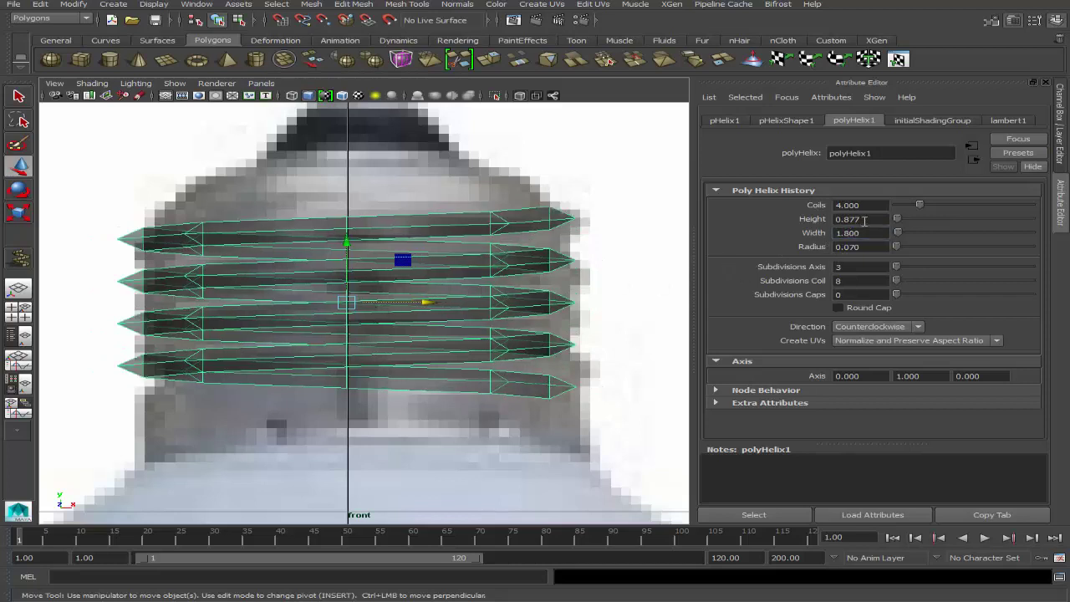
text(6)
key(Return)
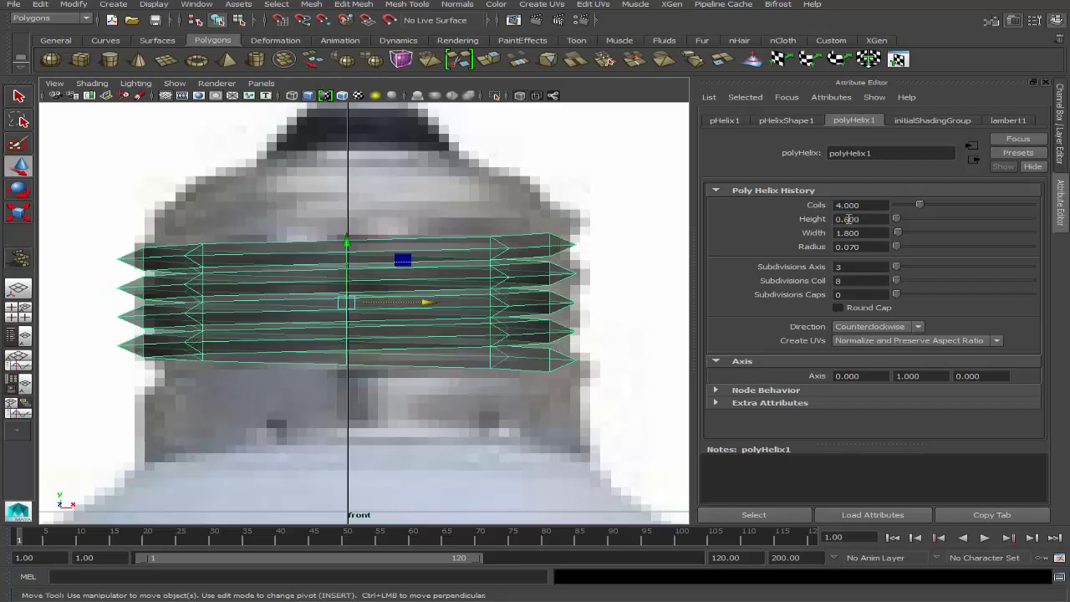
text(8)
key(Return)
key(space)
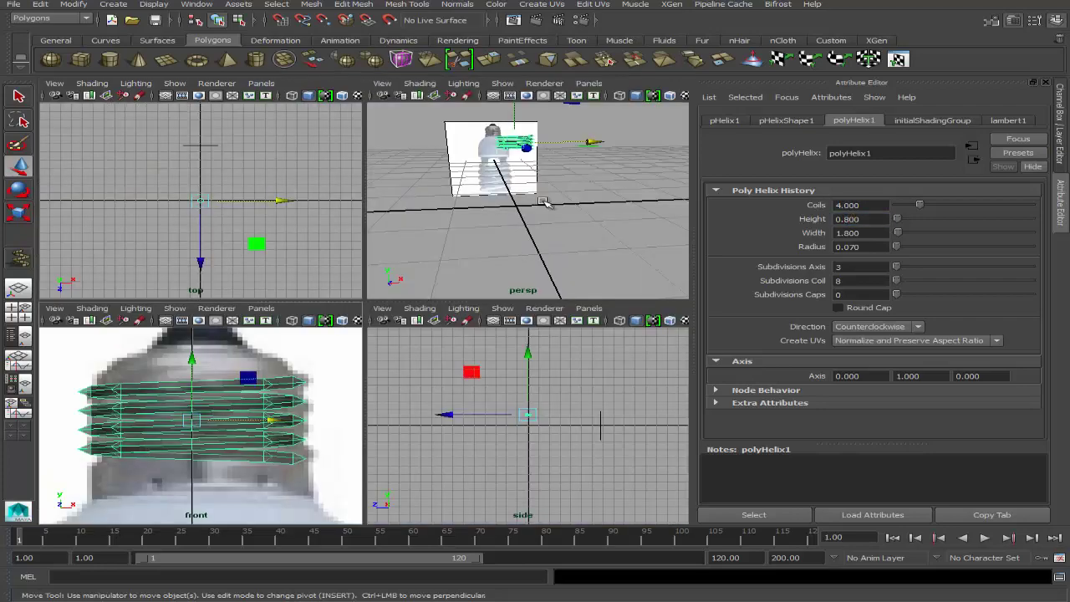
key(space)
mouse_move(501, 299)
alt+mouse_down()
mouse_move(444, 354)
mouse_move(454, 292)
mouse_move(502, 337)
alt+mouse_up()
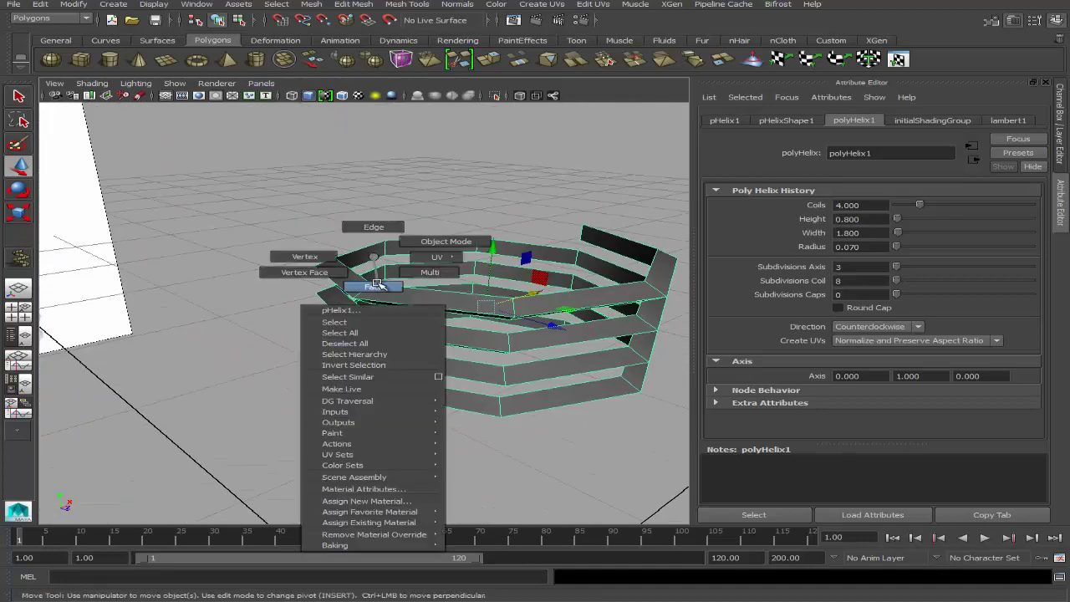
Step: In face mode, select a face loop along the helix strip for removal
right_drag(371, 266, 396, 252)
click(401, 254)
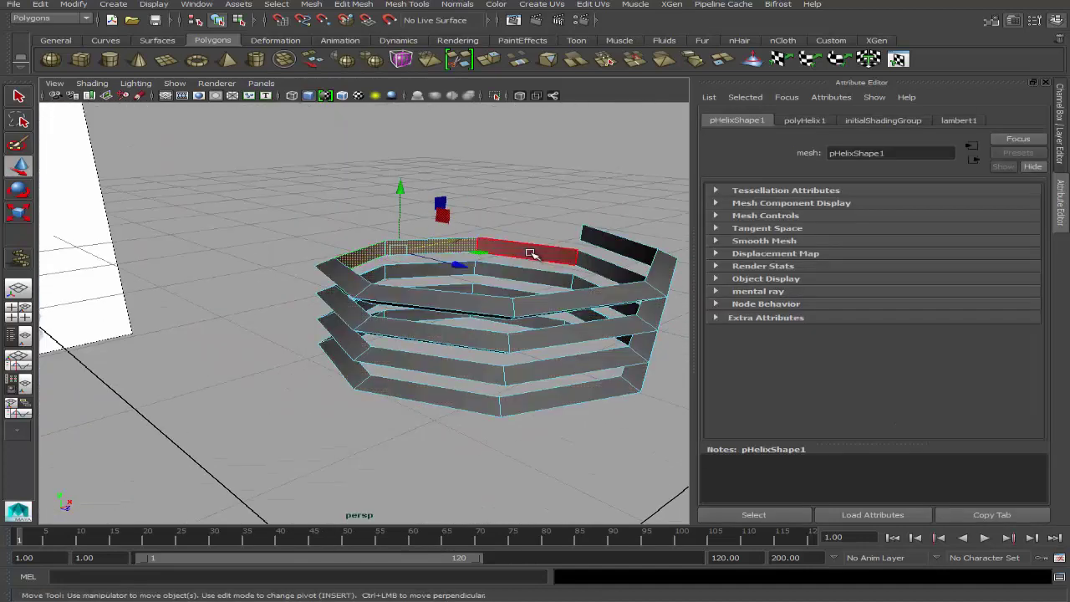
shift+double_click(572, 254)
mouse_move(585, 276)
alt+mouse_down()
mouse_move(583, 287)
mouse_move(535, 289)
alt+mouse_up()
click(661, 184)
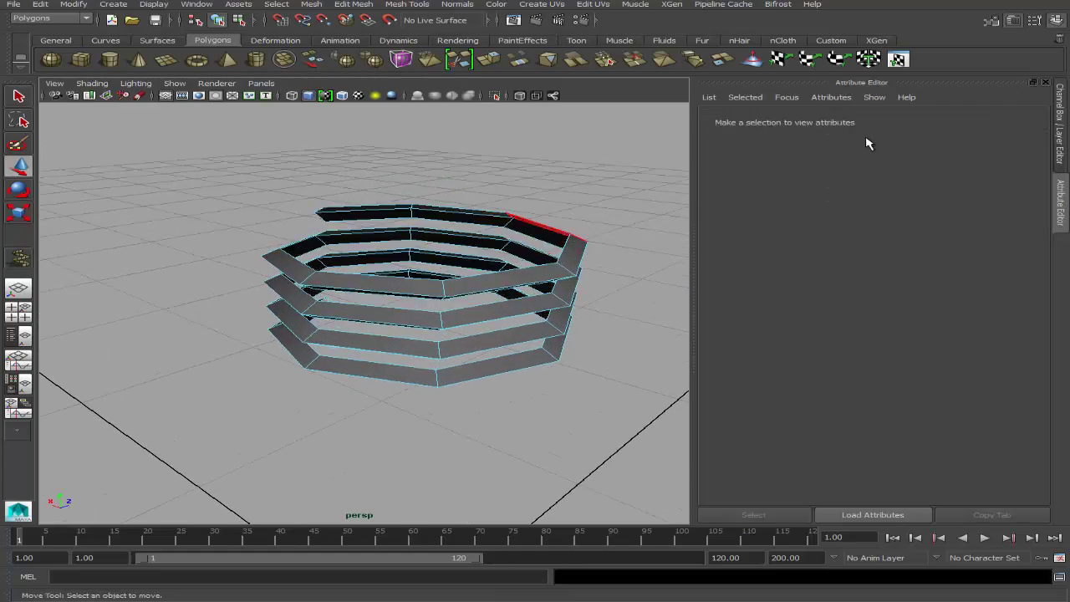
Step: Stretch the helix to Scale Y 0.335 and centre it horizontally at X 0
click(1055, 92)
mouse_move(442, 256)
alt+mouse_down()
mouse_move(693, 256)
mouse_move(418, 234)
alt+mouse_up()
mouse_move(418, 234)
alt+right_down()
mouse_move(664, 307)
mouse_move(371, 258)
mouse_move(399, 251)
alt+right_up()
key(r)
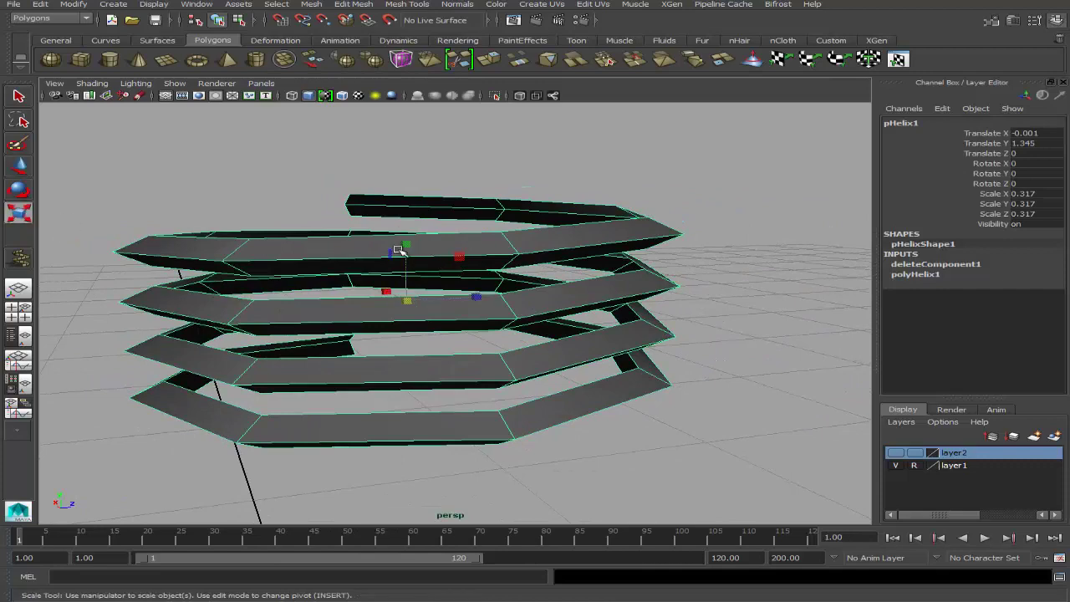
drag(399, 251, 407, 241)
key(space)
key(space)
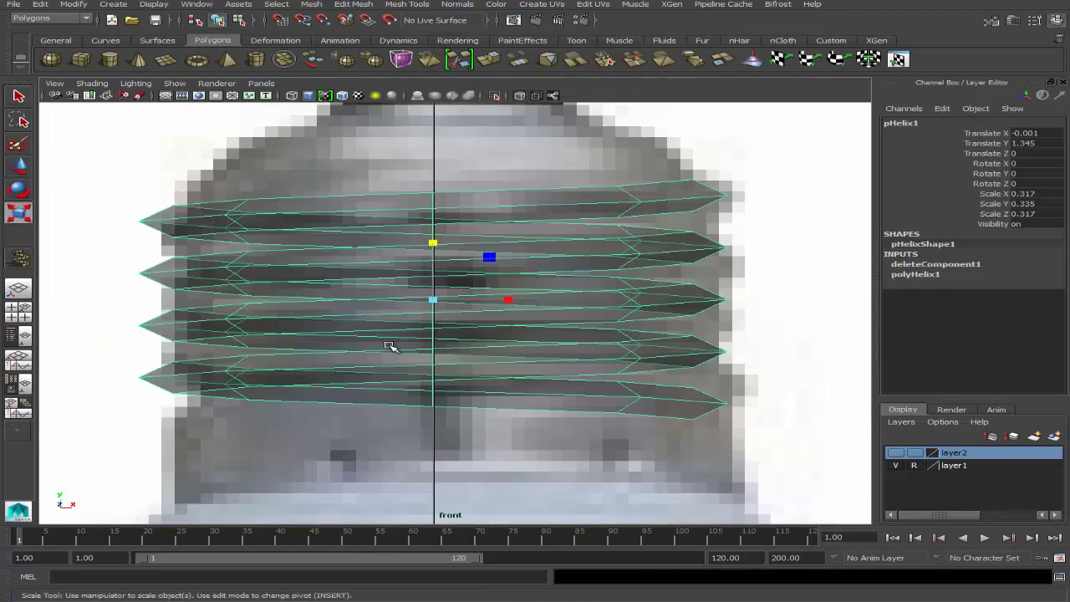
key(space)
key(w)
key(space)
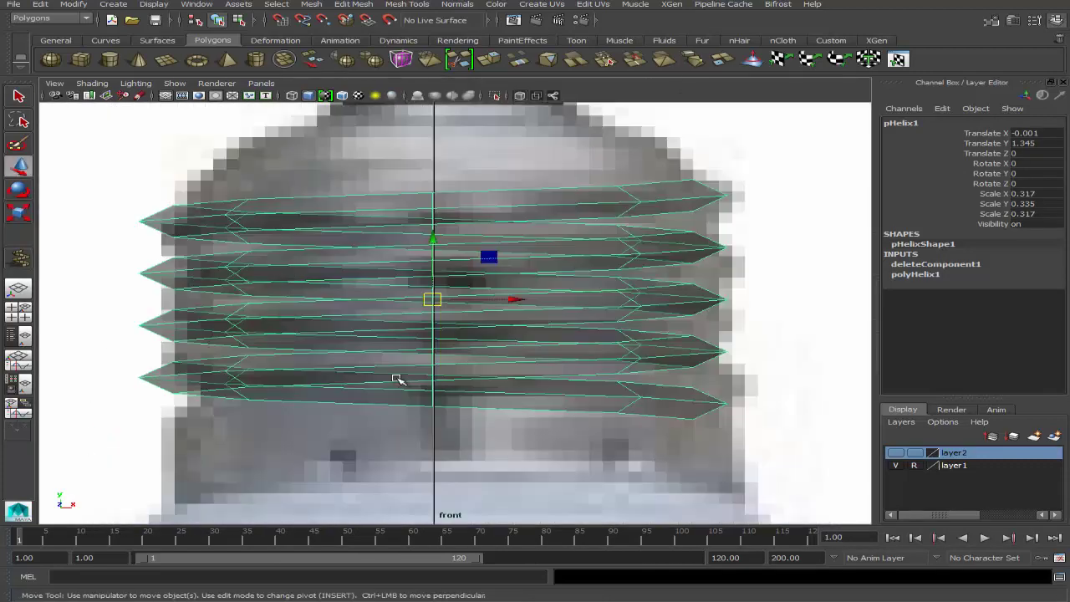
click(513, 300)
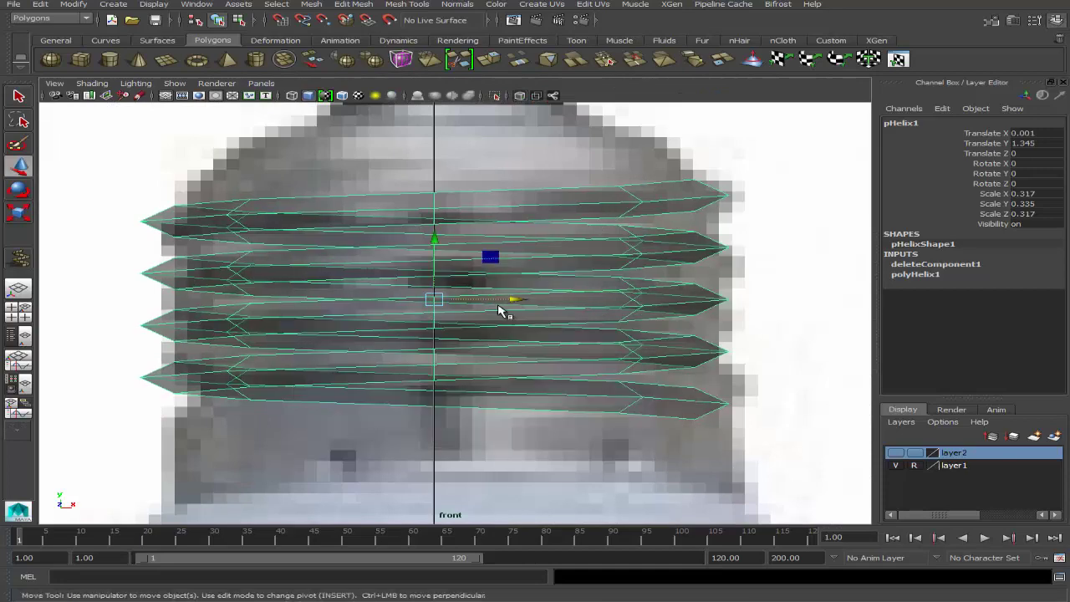
key(space)
key(space)
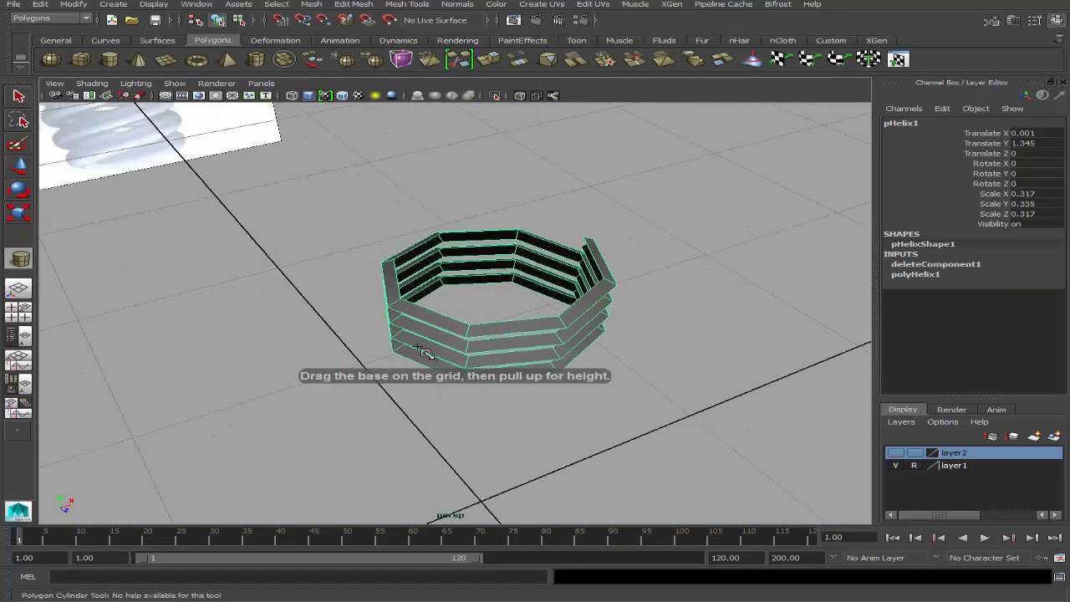
Step: Add a cylinder at the origin with 8 axis subdivisions
mouse_move(266, 357)
mouse_down()
mouse_move(334, 359)
mouse_move(339, 274)
mouse_up()
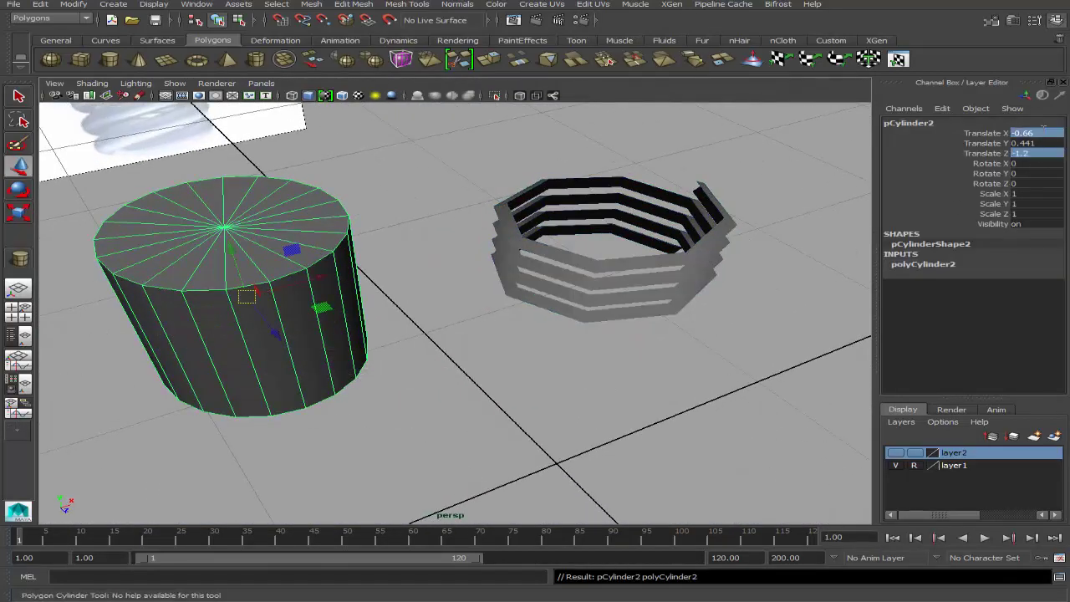
key(Return)
click(954, 265)
click(1037, 295)
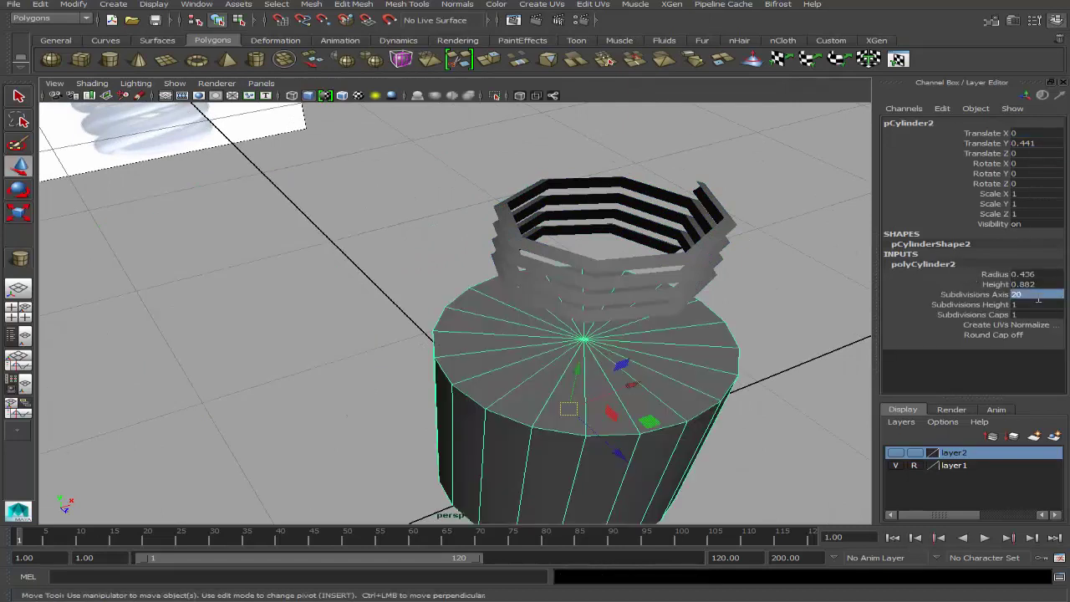
text(8)
key(Return)
Step: Raise the cylinder into the helix and shrink it to fit
click(711, 251)
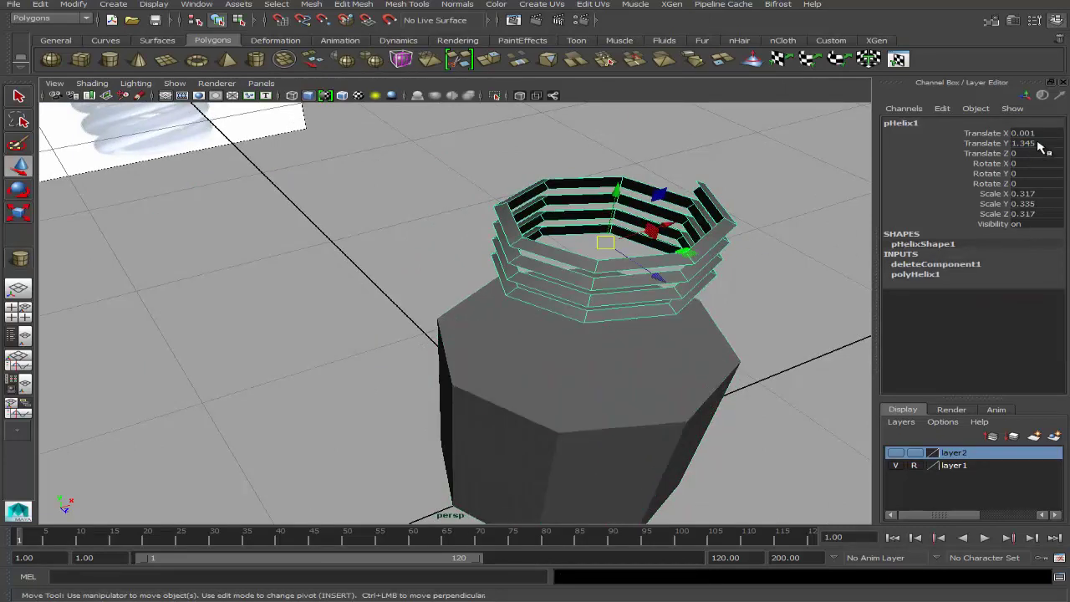
click(563, 411)
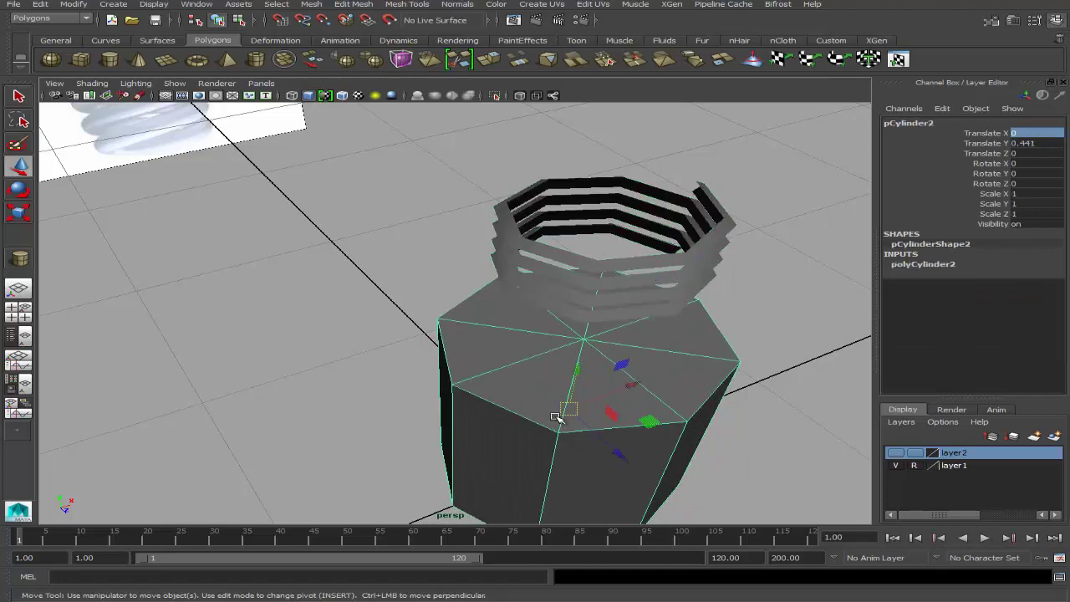
drag(582, 370, 660, 193)
key(r)
middle_drag(480, 254, 461, 258)
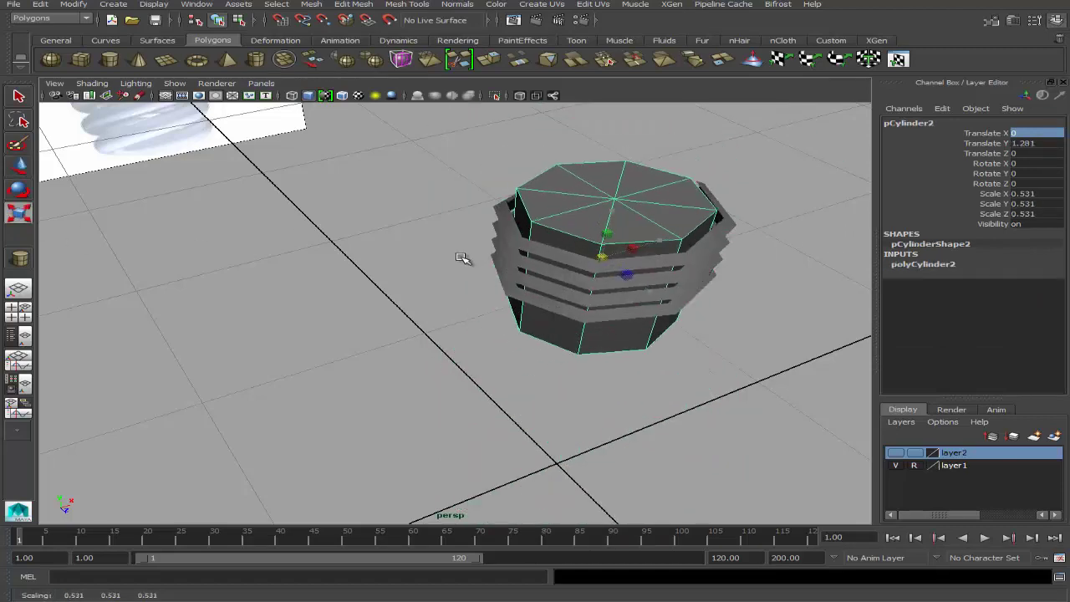
Step: Fine-tune the cylinder to a uniform 0.578 scale inside the helix coils
alt+drag(476, 256, 468, 319)
mouse_move(469, 319)
alt+right_down()
mouse_move(502, 303)
mouse_move(447, 303)
mouse_move(492, 306)
alt+right_up()
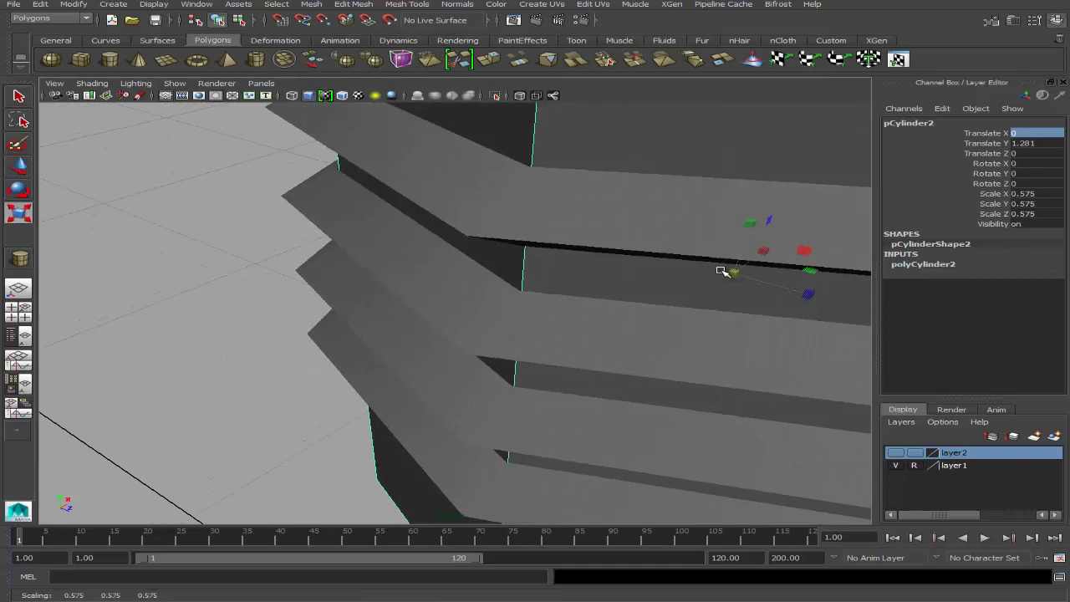
mouse_move(721, 270)
mouse_down()
mouse_move(678, 270)
mouse_move(738, 275)
mouse_up()
mouse_move(739, 275)
alt+right_down()
mouse_move(555, 299)
mouse_move(462, 285)
alt+right_up()
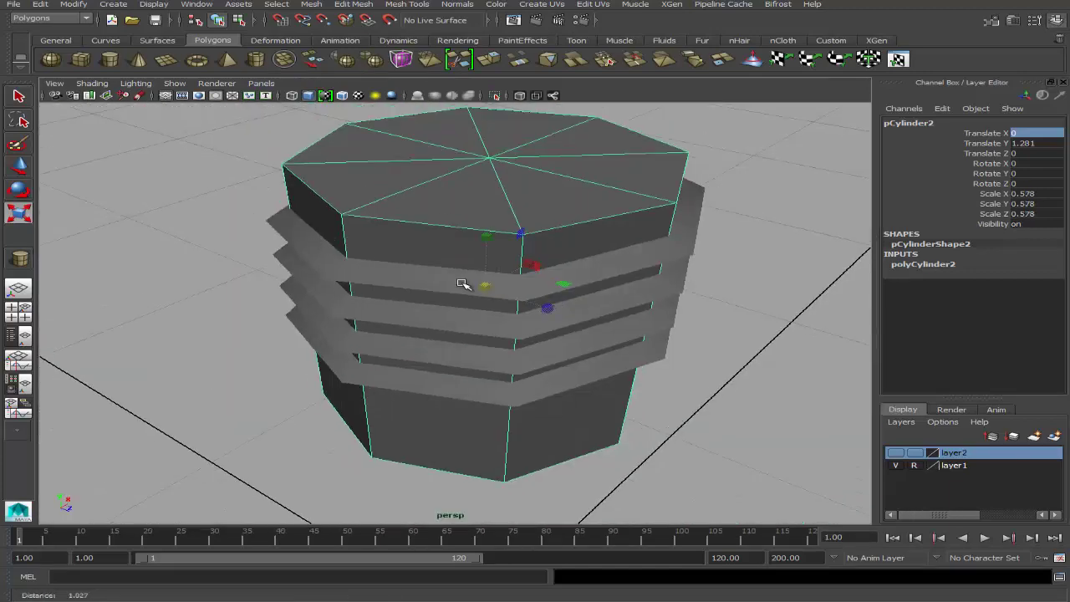
mouse_move(462, 285)
alt+mouse_down()
mouse_move(490, 222)
mouse_move(477, 231)
alt+mouse_up()
key(w)
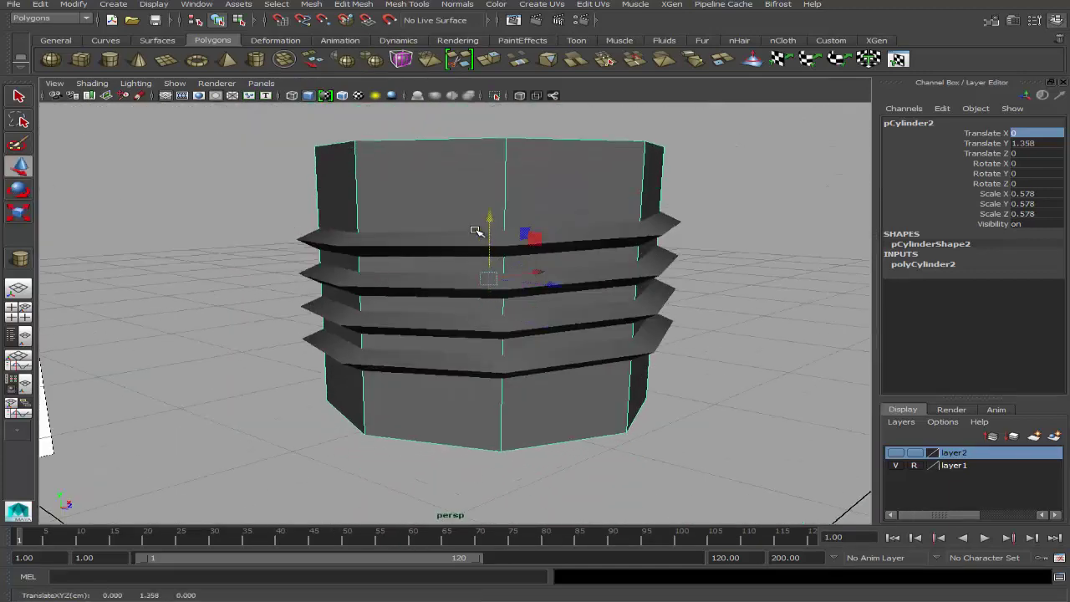
alt+right_drag(352, 279, 592, 282)
mouse_move(592, 282)
alt+mouse_down()
mouse_move(260, 286)
mouse_move(353, 277)
alt+mouse_up()
click(418, 5)
Step: Insert two edge loops on the cylinder and delete its middle band of faces
click(451, 150)
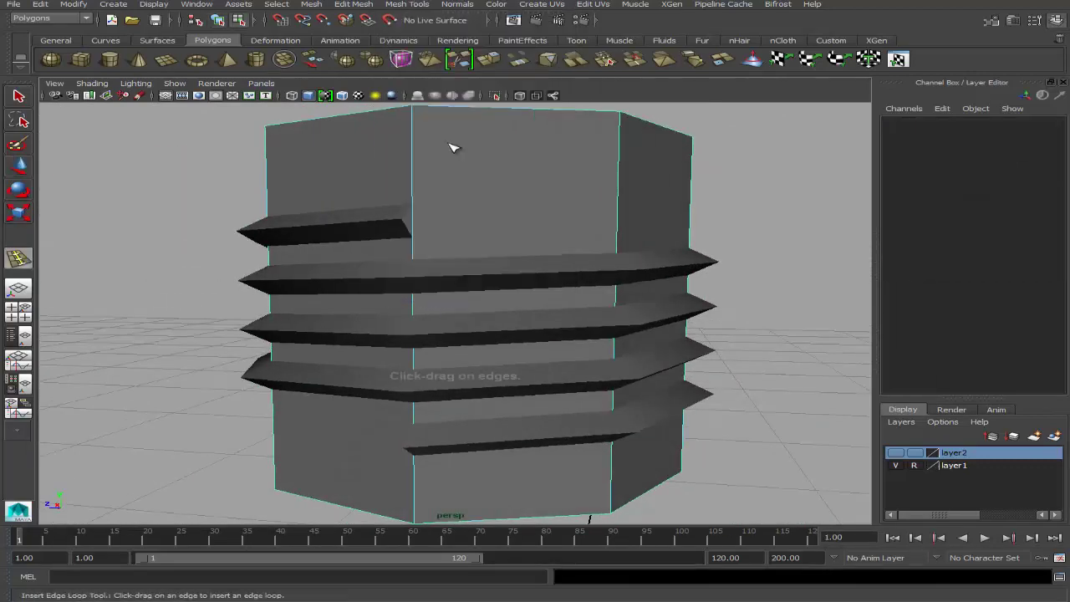
click(416, 202)
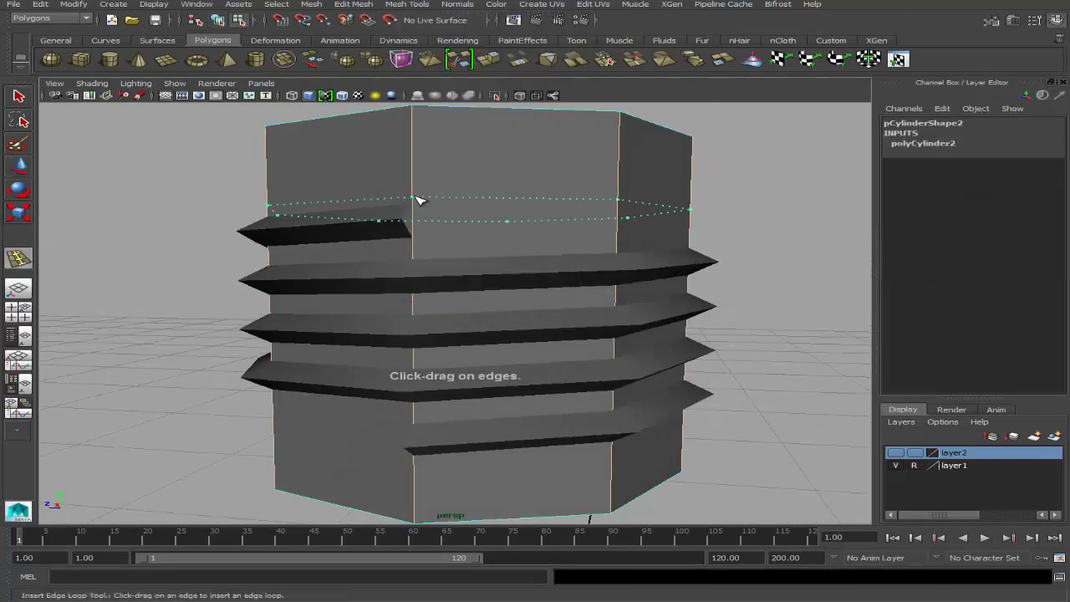
click(423, 465)
key(q)
double_click(318, 256)
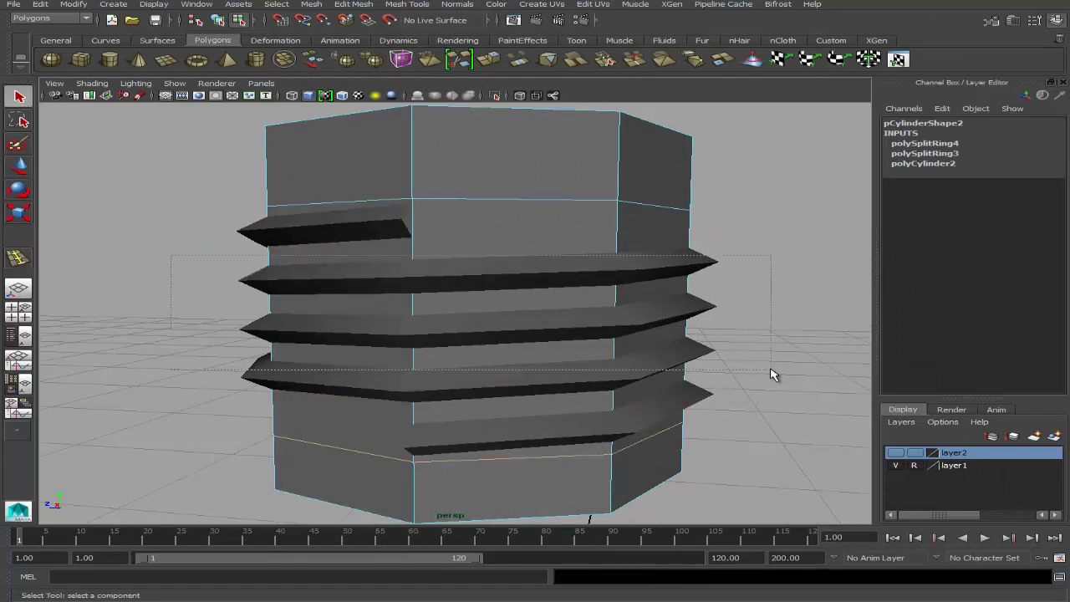
drag(771, 374, 771, 374)
key(Delete)
alt+drag(700, 306, 586, 327)
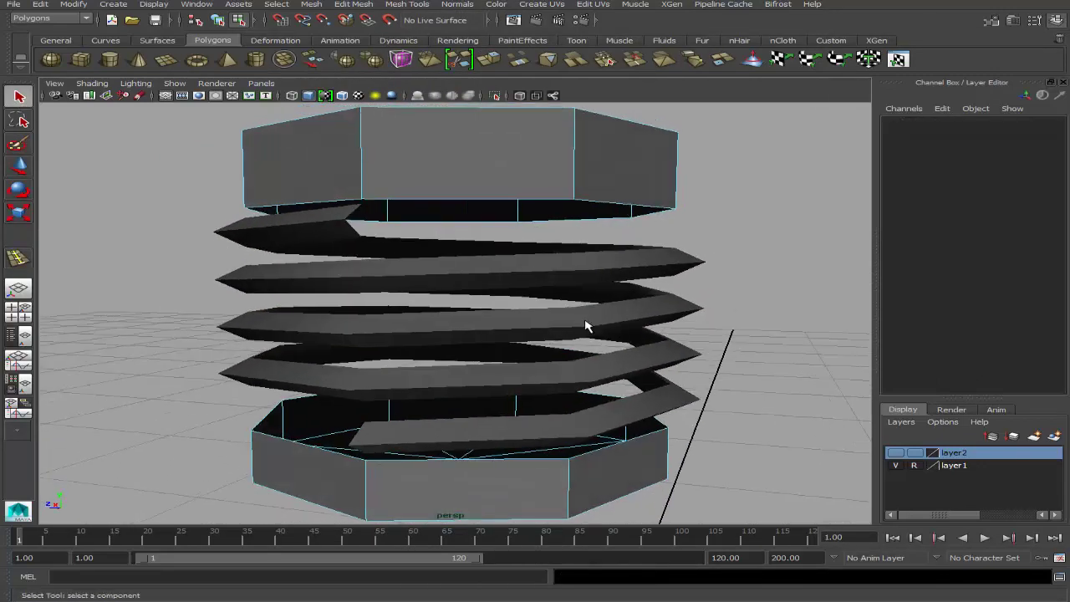
Step: Combine the helix and cylinder into one mesh
click(388, 252)
key(t)
click(284, 59)
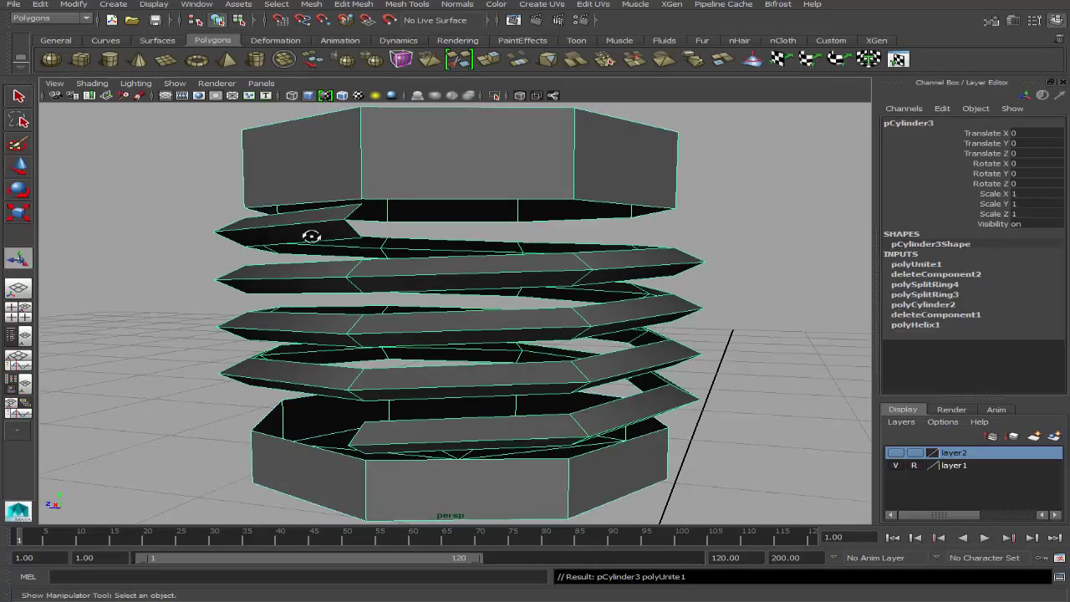
key(f)
Step: Bridge the first two pairs of border edges between the thread and core
right_drag(407, 239, 408, 211)
click(410, 235)
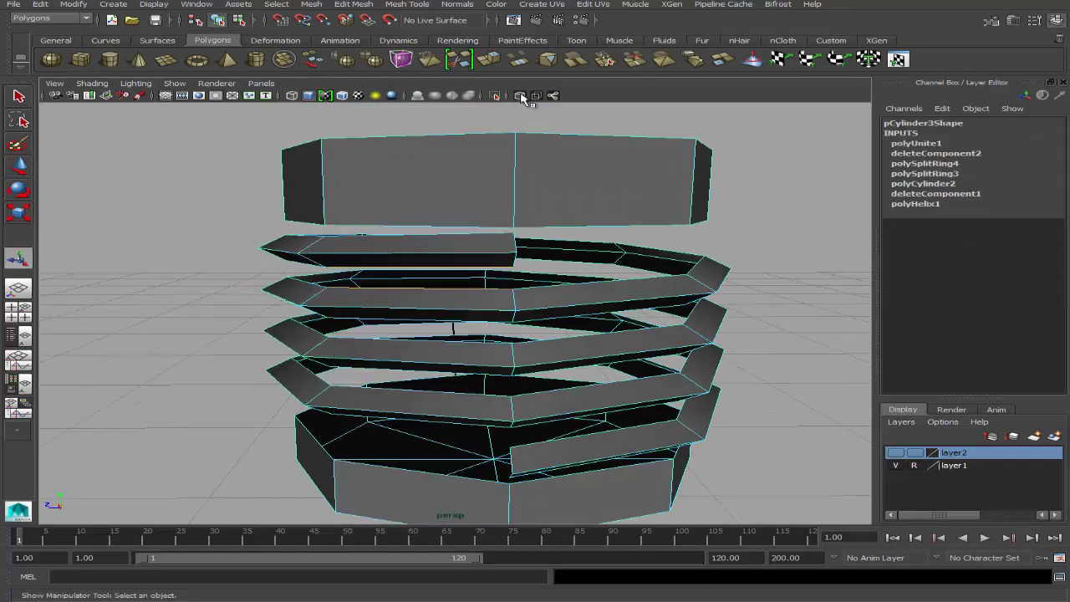
click(518, 58)
alt+drag(518, 251, 502, 352)
shift+click(508, 335)
key(g)
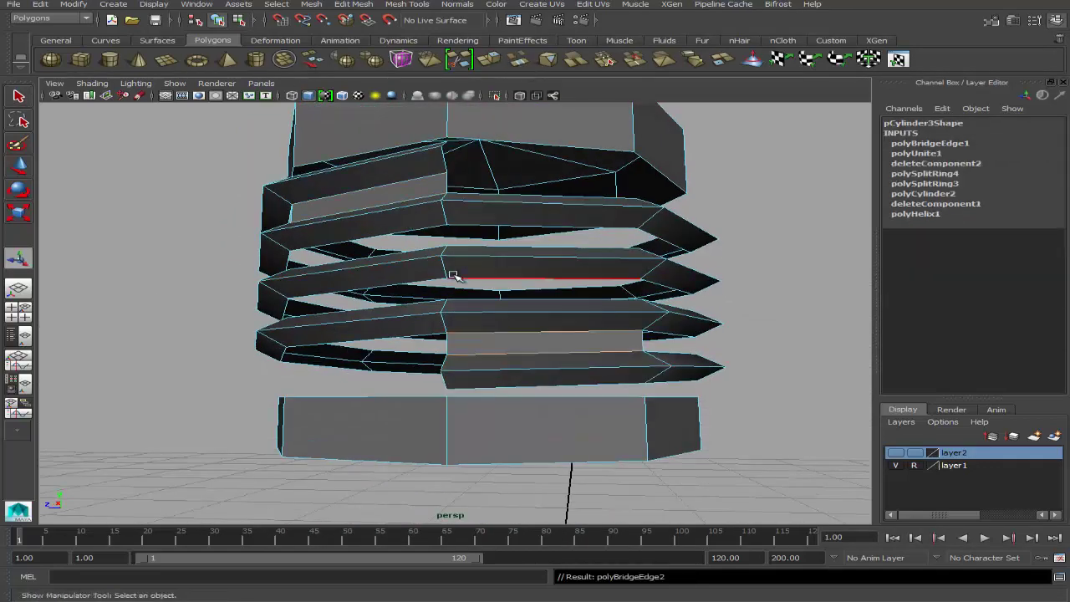
Step: Bridge the remaining three edge gaps, joining the thread to the top section
mouse_move(451, 276)
alt+mouse_down()
mouse_move(347, 239)
mouse_move(356, 237)
alt+mouse_up()
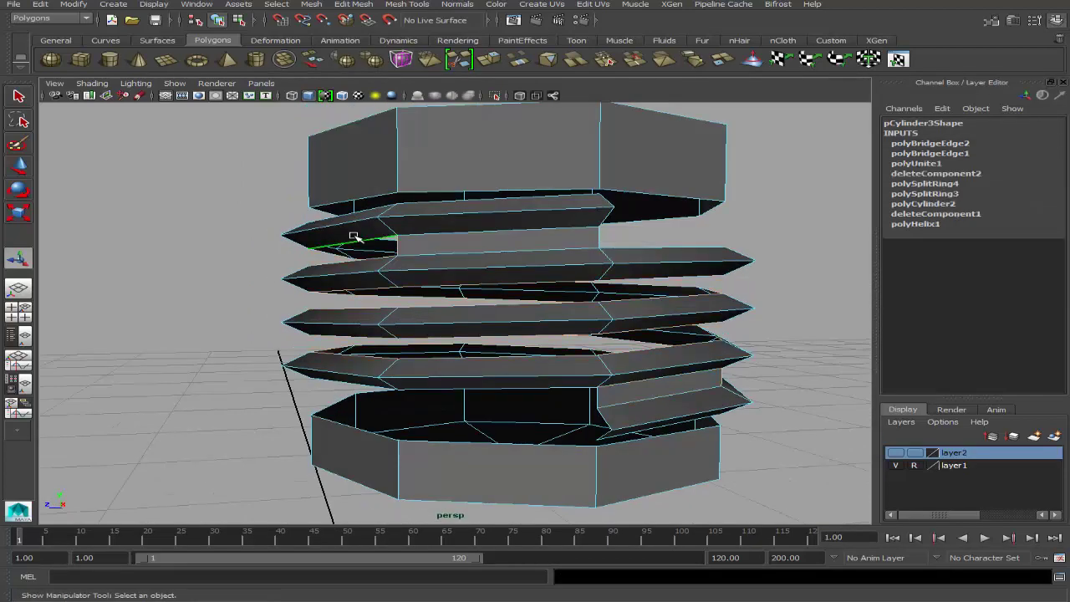
click(520, 60)
alt+drag(516, 327, 421, 323)
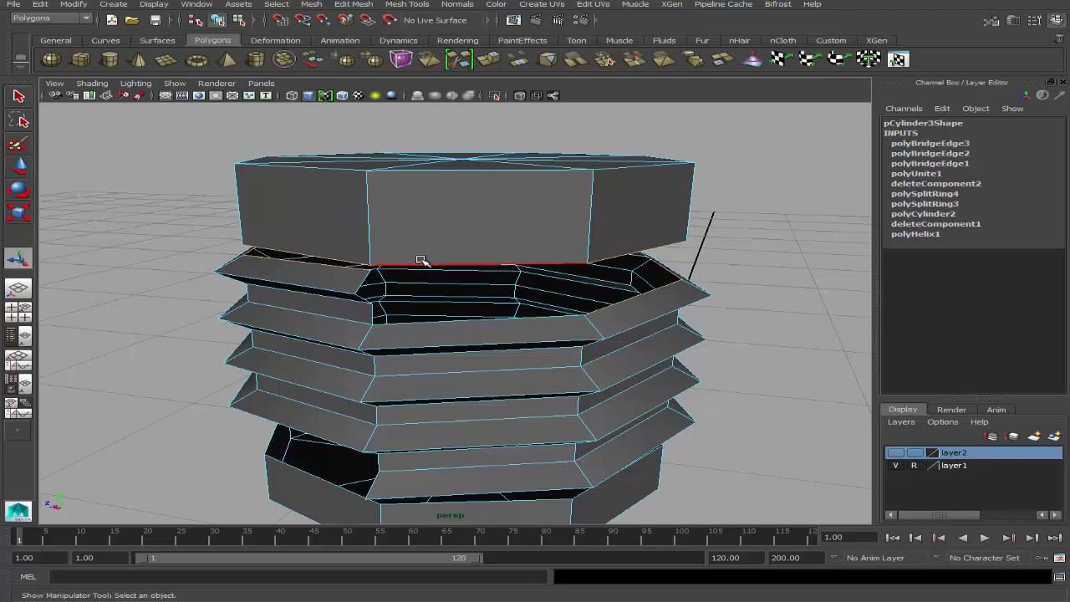
click(523, 66)
mouse_move(435, 326)
alt+mouse_down()
mouse_move(437, 292)
mouse_move(347, 275)
alt+mouse_up()
click(519, 63)
scroll(334, 242, up, 3)
shift+right_click(333, 194)
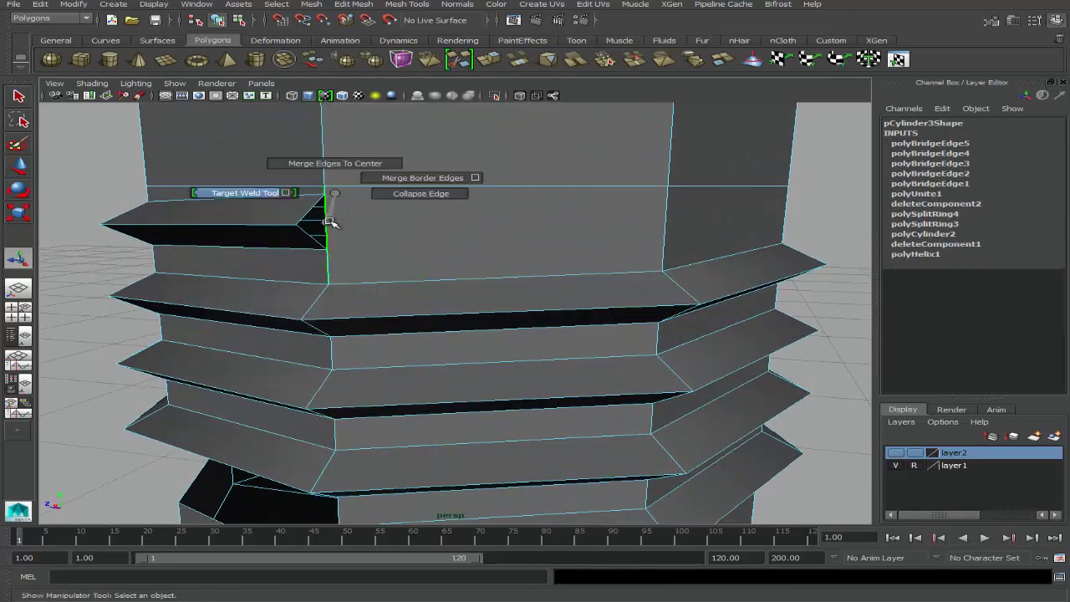
Step: Add divisions to the thread's upper end edge and weld its two loose vertices
shift+right_drag(331, 222, 330, 341)
click(384, 332)
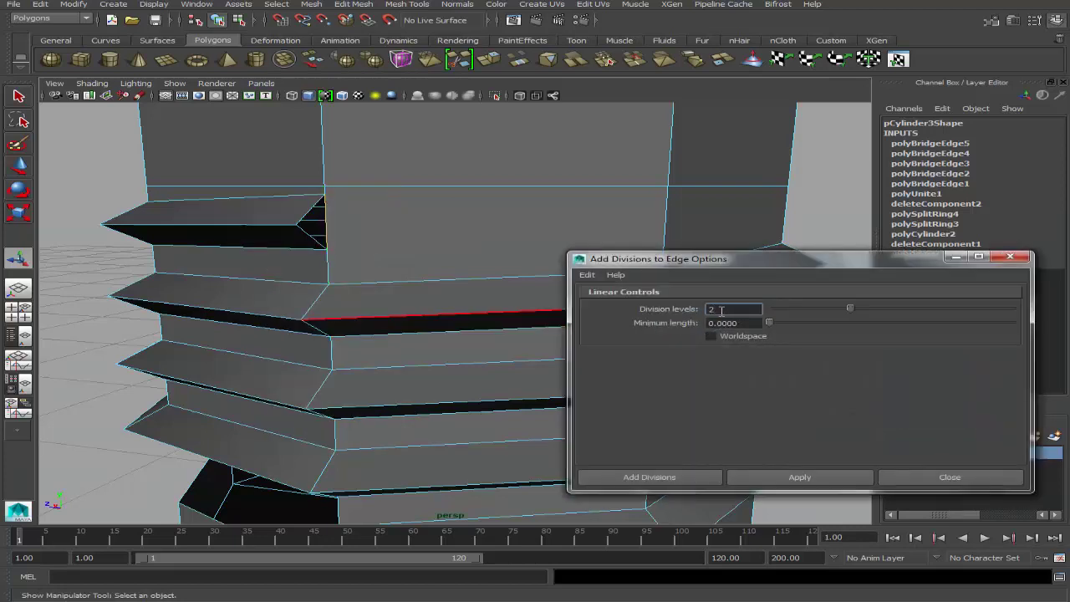
click(642, 477)
shift+right_click(330, 227)
shift+right_click(332, 217)
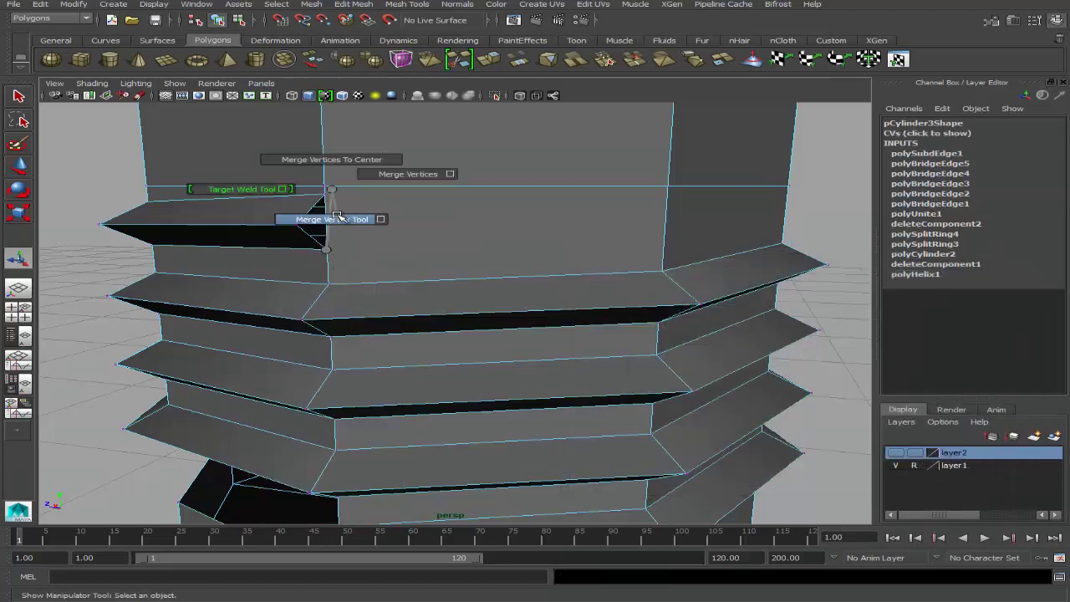
click(337, 218)
drag(326, 249, 326, 250)
drag(325, 197, 324, 194)
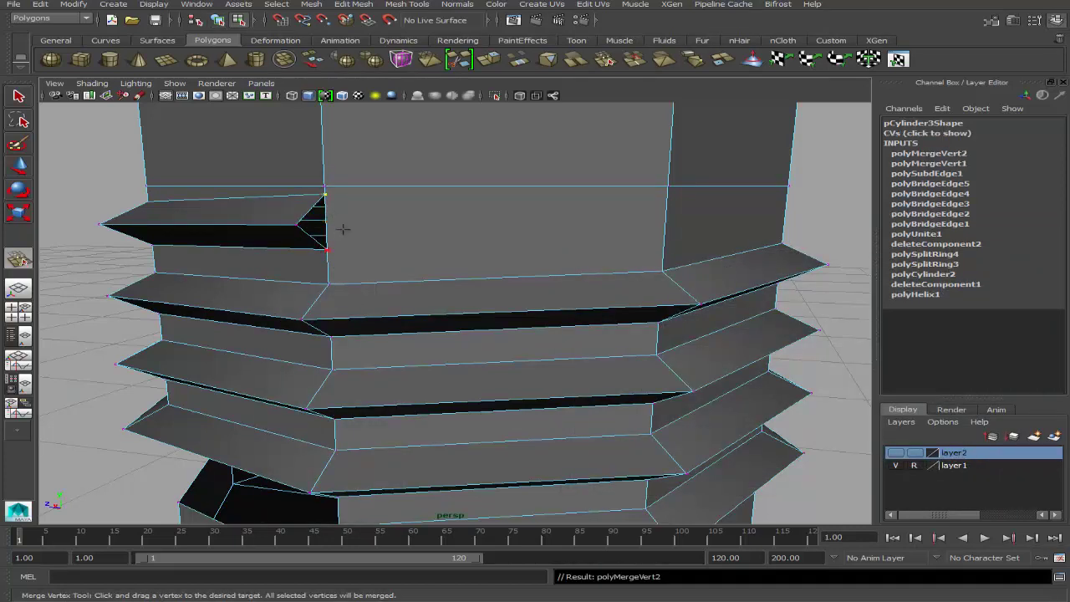
Step: Fill the leftover hole at the thread's upper end
click(19, 96)
shift+right_click(304, 203)
click(276, 368)
click(311, 4)
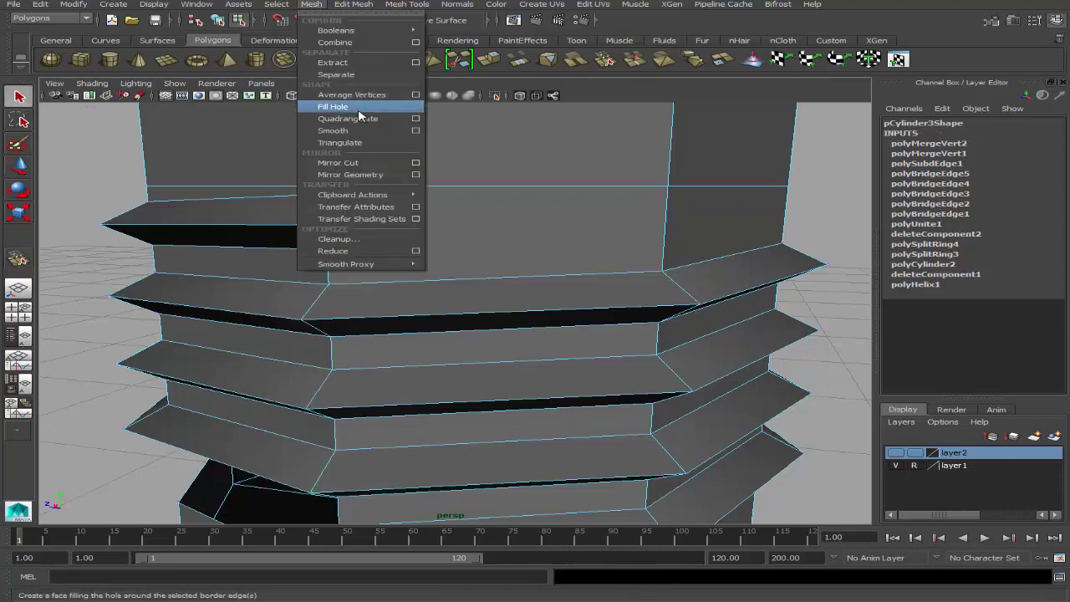
click(334, 107)
scroll(319, 255, down, 3)
scroll(305, 254, down, 3)
alt+middle_drag(301, 254, 387, 292)
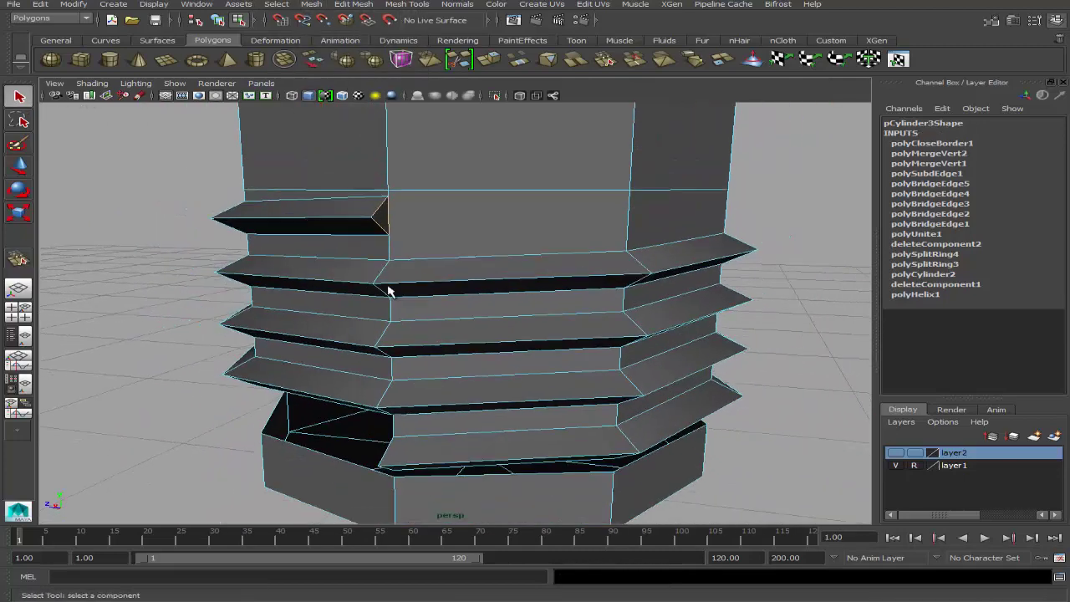
scroll(376, 288, down, 2)
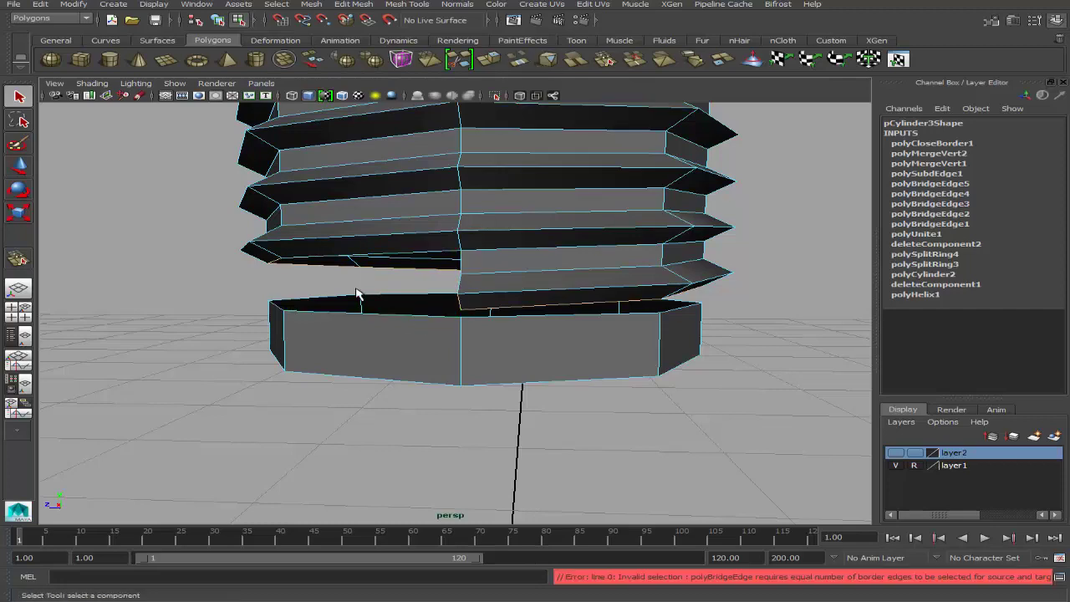
Step: Bridge the thread's lower-end border edges to the bottom section
alt+drag(358, 298, 442, 313)
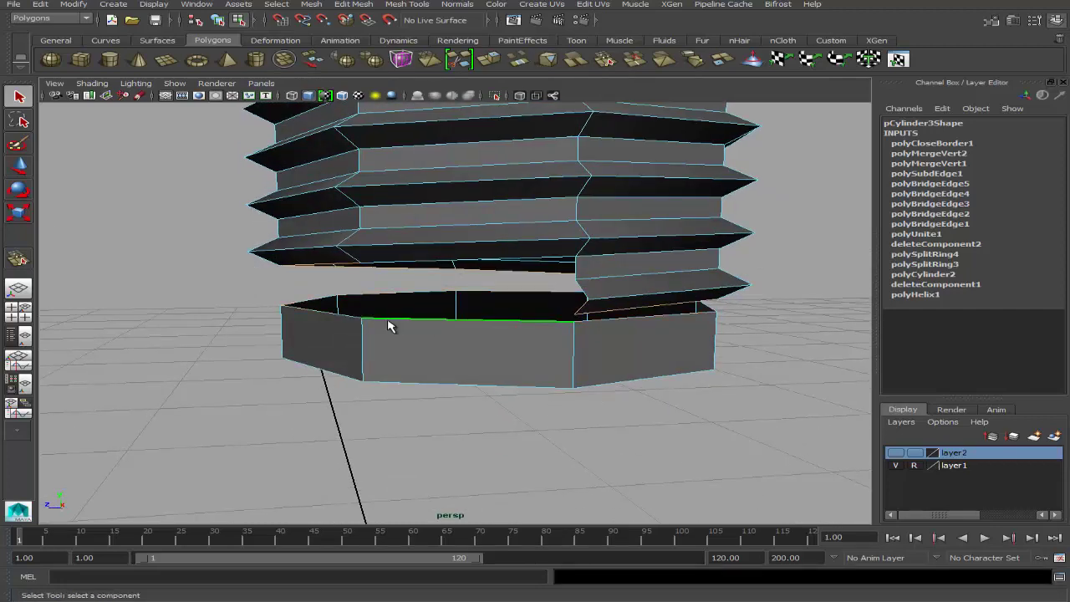
click(542, 65)
mouse_move(396, 337)
alt+mouse_down()
mouse_move(401, 359)
mouse_move(402, 348)
mouse_move(606, 287)
alt+mouse_up()
key(g)
alt+drag(426, 239, 429, 303)
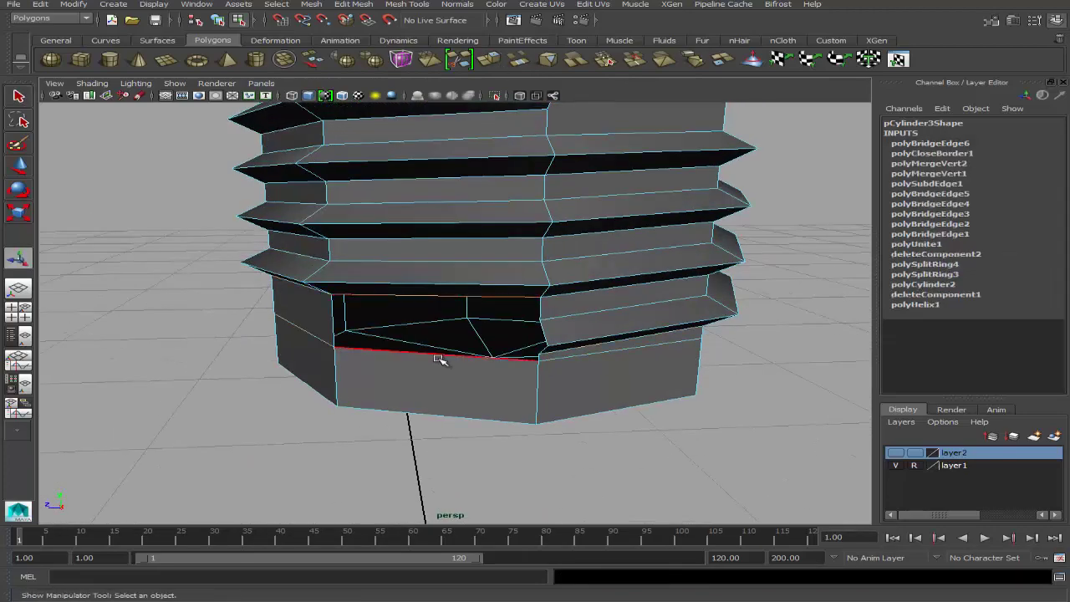
click(523, 67)
alt+drag(429, 260, 521, 248)
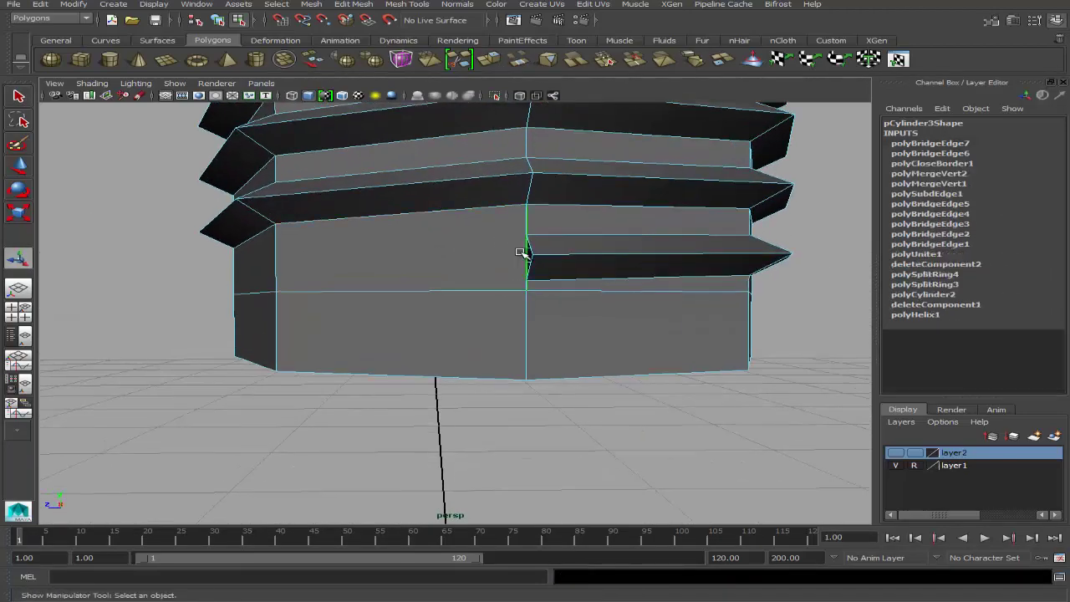
Step: Add divisions to the bridged edge and weld the two loose vertices with Merge Vertex Tool
right_click(521, 251)
shift+right_drag(521, 251, 502, 383)
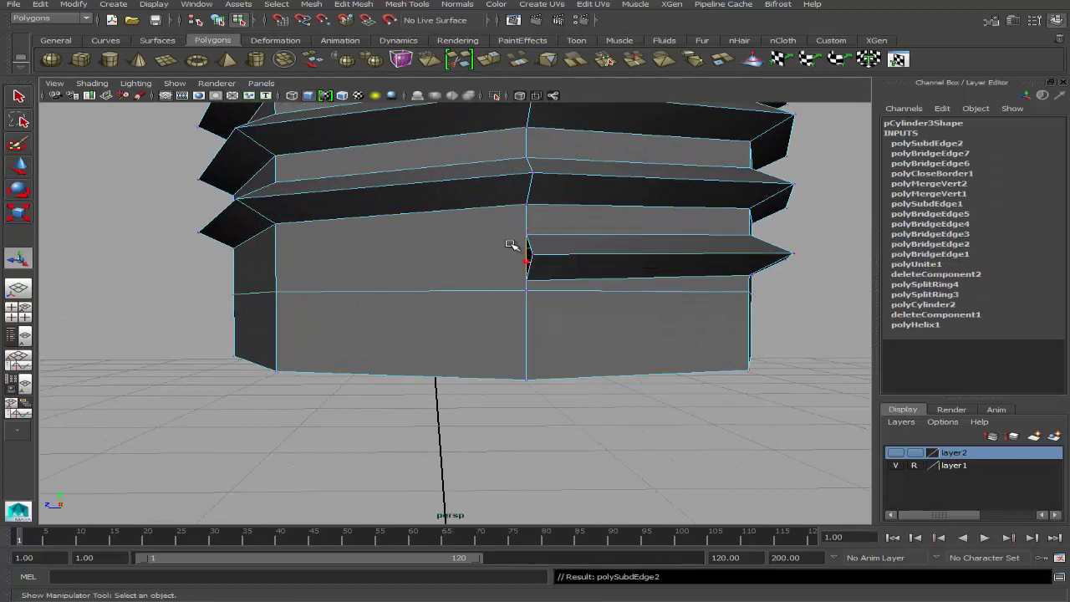
alt+drag(512, 246, 578, 252)
shift+right_click(577, 255)
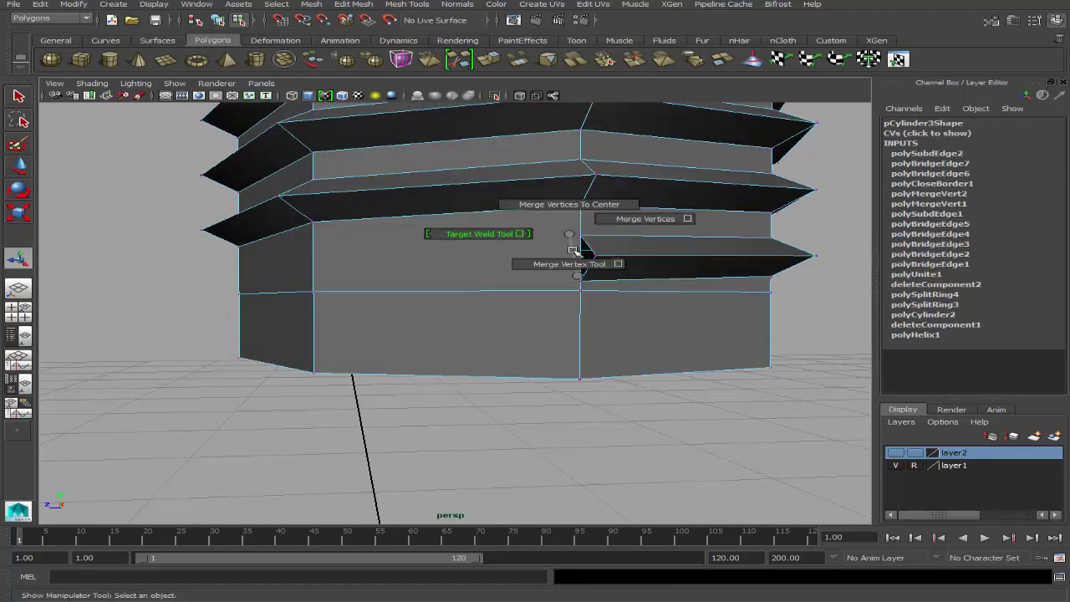
shift+right_drag(581, 288, 480, 232)
drag(580, 261, 580, 238)
scroll(552, 264, up, 10)
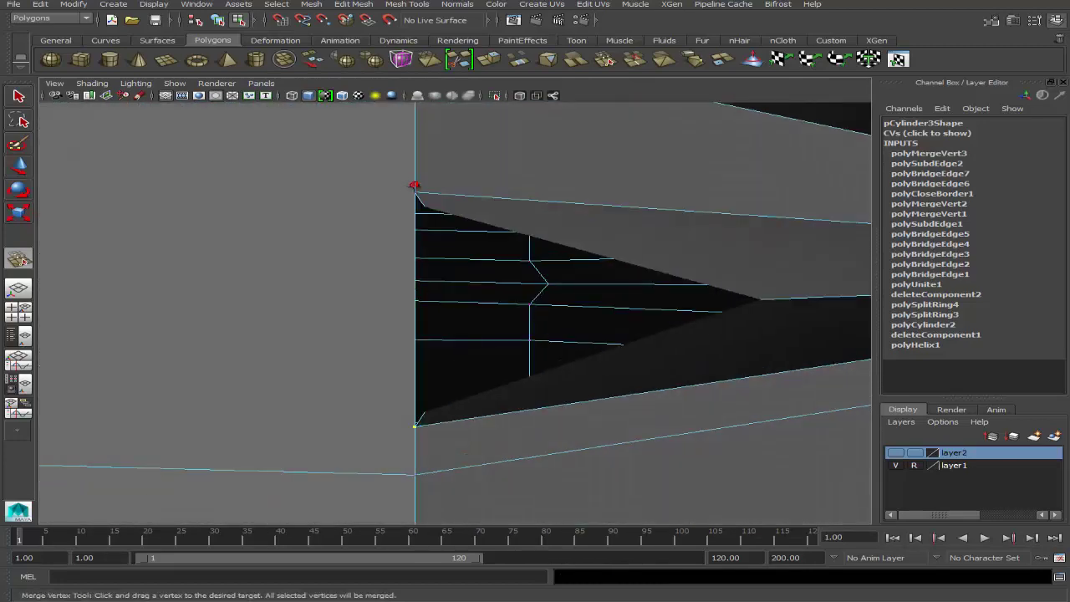
drag(414, 184, 414, 187)
Step: Cap the remaining gap at the lower thread end with Mesh > Fill Hole
key(q)
right_click(393, 236)
scroll(410, 236, down, 3)
right_click(400, 234)
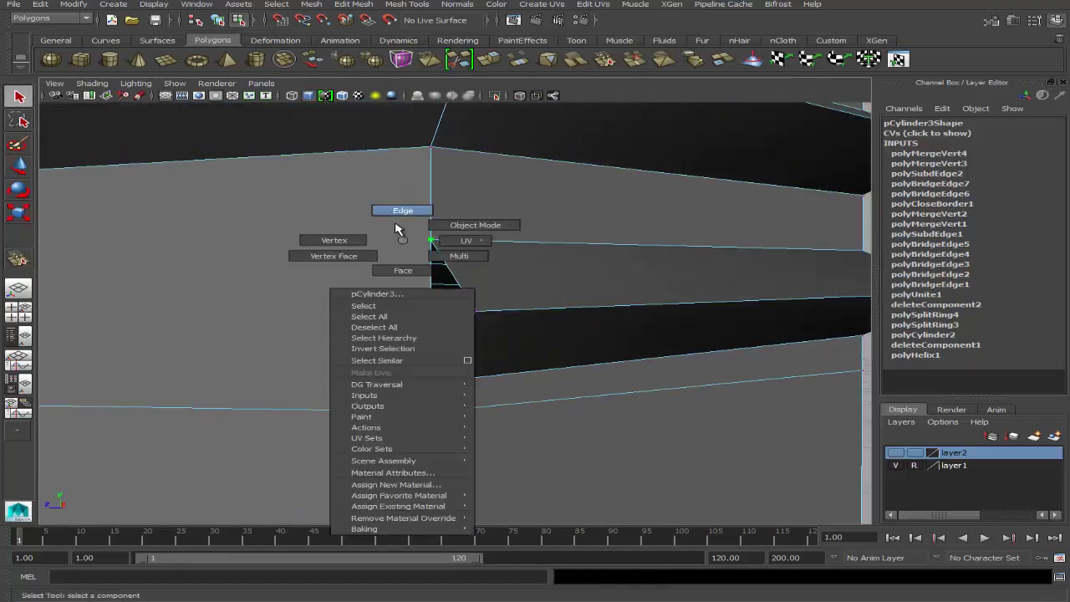
click(398, 229)
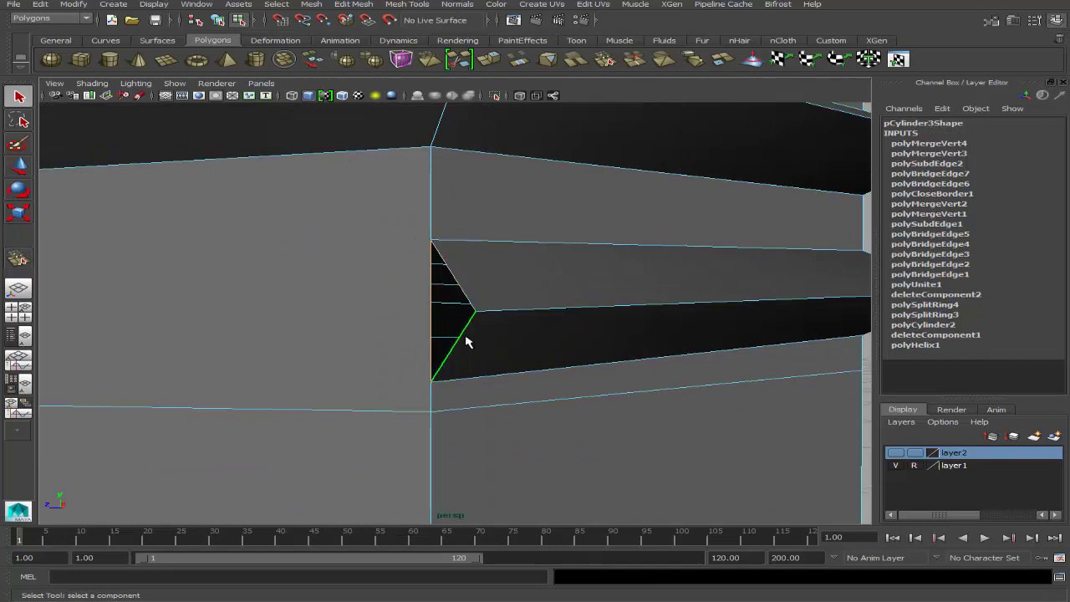
click(311, 4)
click(334, 111)
scroll(380, 240, down, 5)
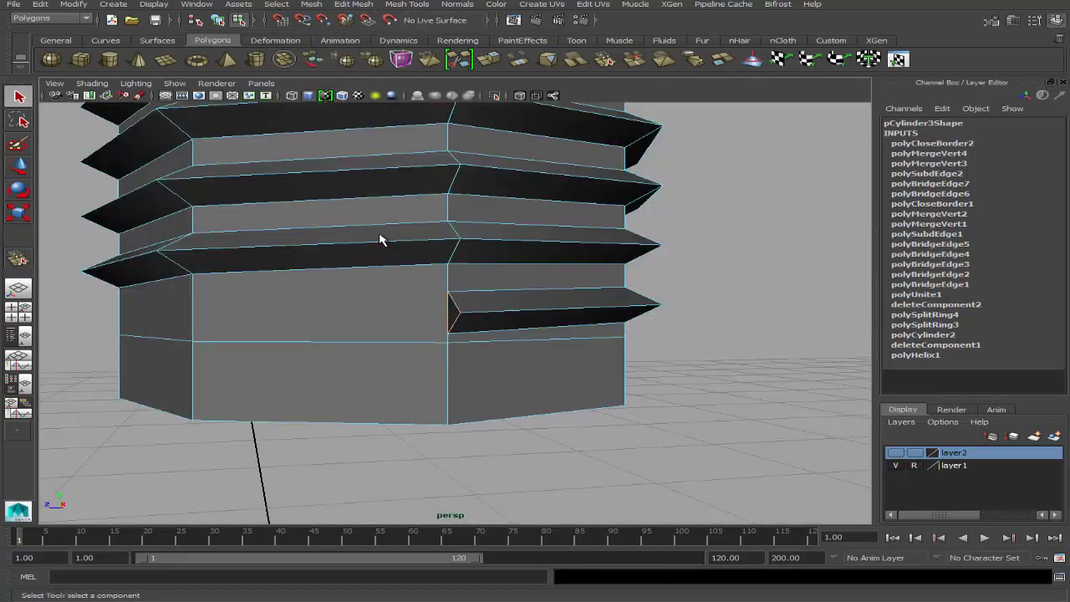
Step: Move the filled hole's tip vertex along X to even out the surrounding edges
right_drag(460, 327, 431, 326)
click(454, 313)
key(w)
drag(456, 311, 435, 313)
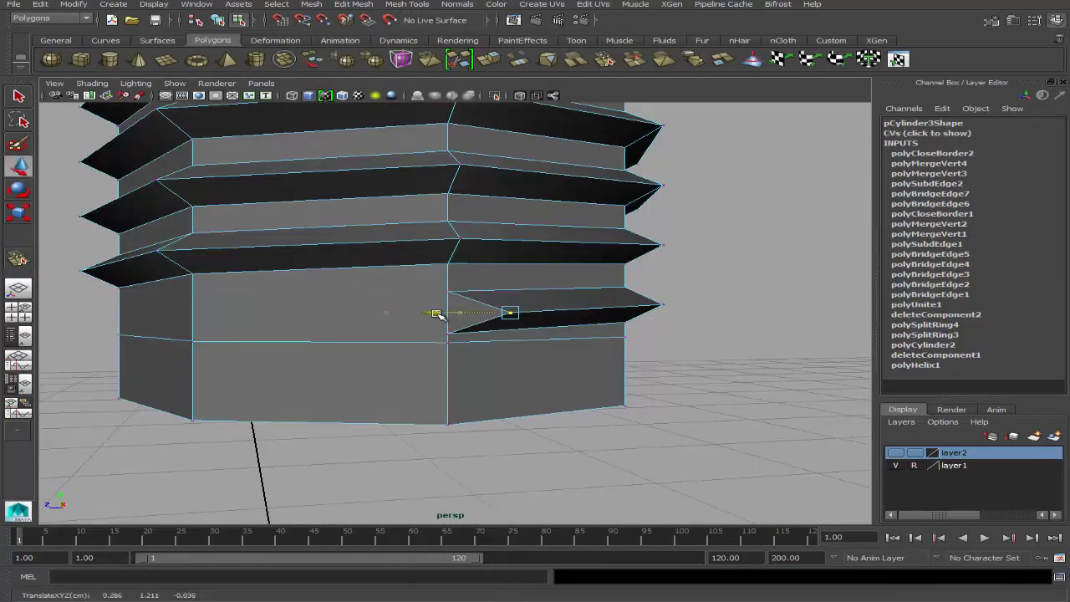
alt+middle_drag(399, 310, 441, 210)
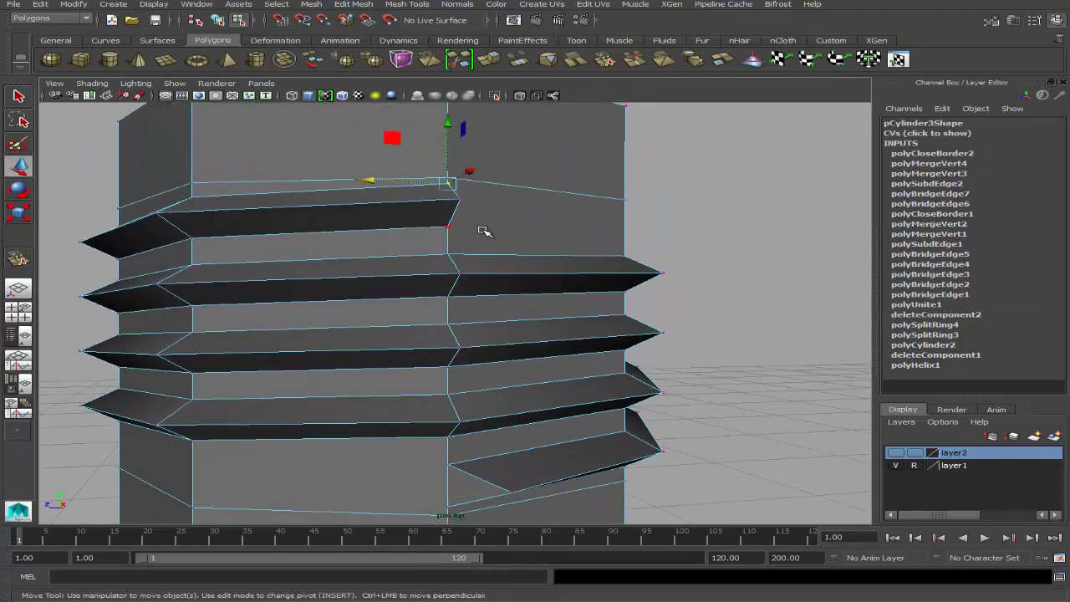
mouse_move(384, 197)
mouse_down()
mouse_move(275, 206)
mouse_move(363, 236)
mouse_move(334, 159)
mouse_move(269, 139)
mouse_move(285, 156)
mouse_up()
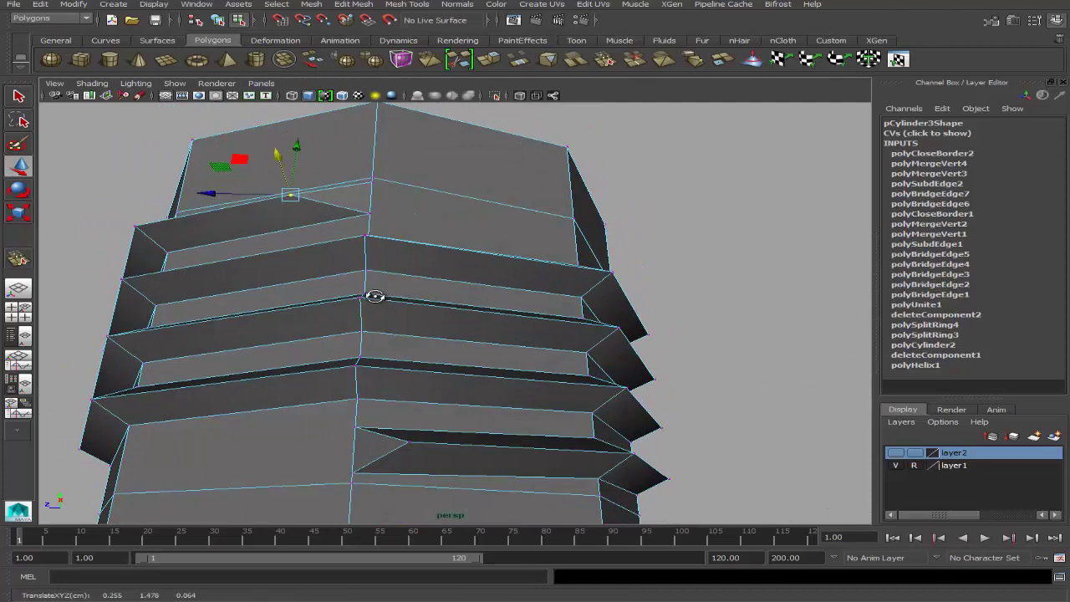
alt+drag(374, 296, 470, 218)
mouse_move(410, 203)
mouse_down()
mouse_move(466, 232)
mouse_move(370, 339)
mouse_move(346, 275)
mouse_up()
Step: Show the reference layer, center the threaded mesh's pivot, and scale it up to match the photo
key(space)
key(space)
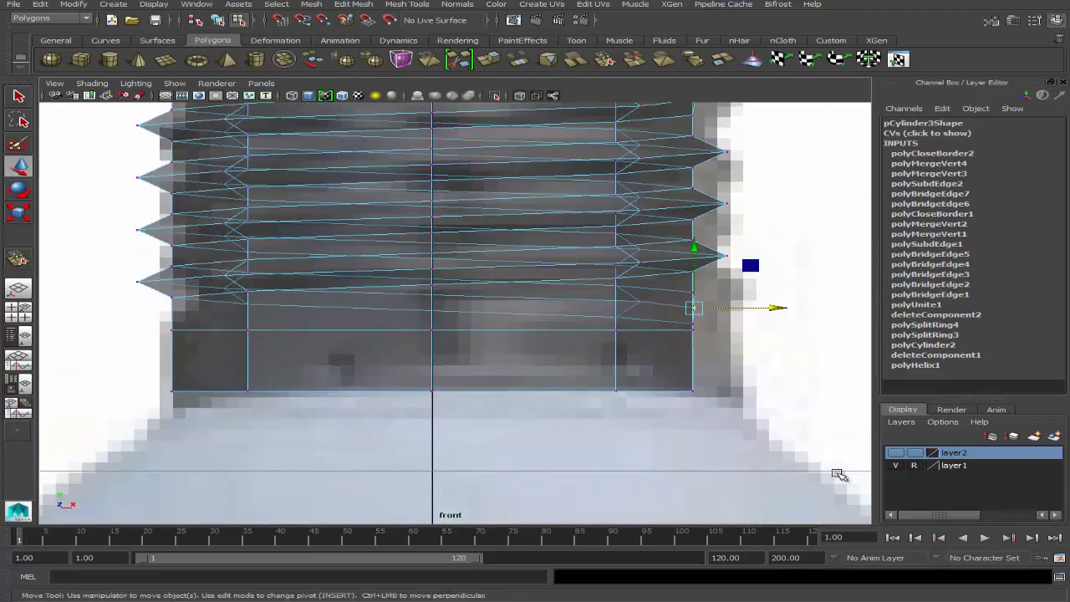
click(896, 452)
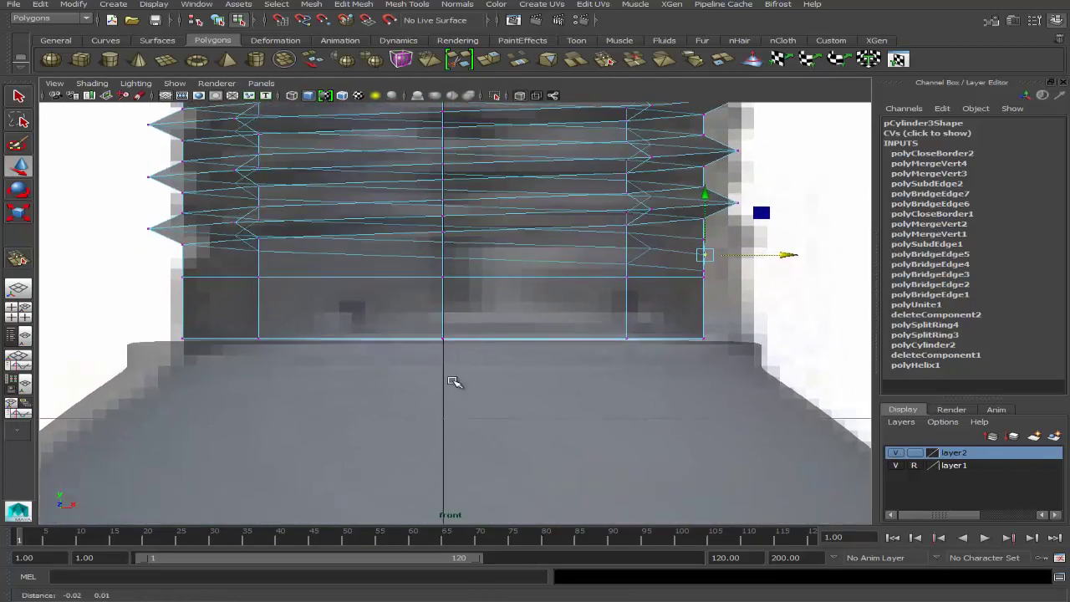
alt+middle_drag(454, 382, 424, 439)
scroll(474, 365, down, 3)
scroll(480, 368, up, 2)
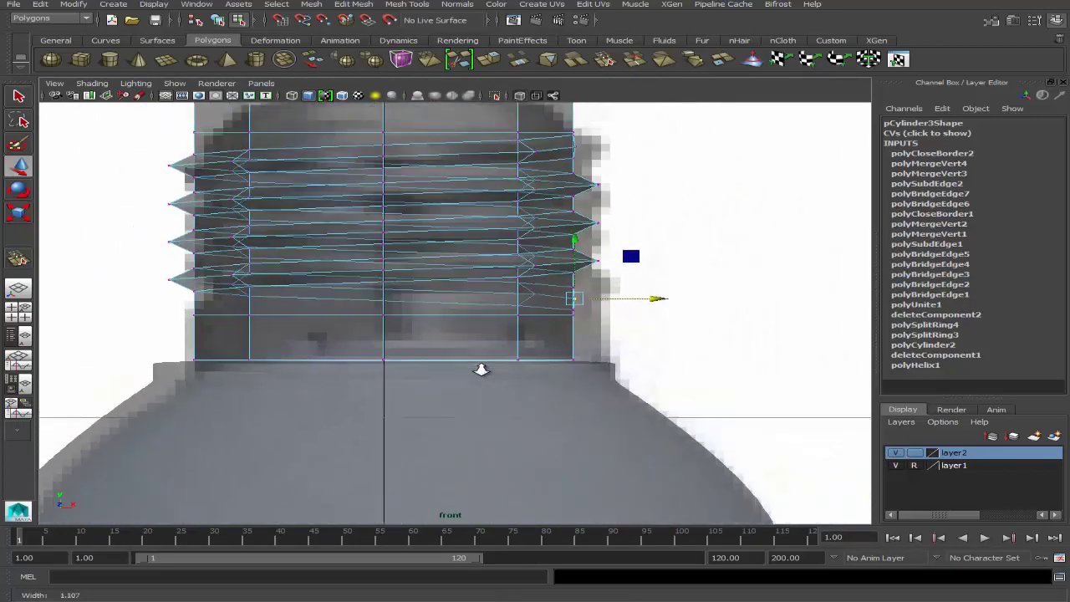
click(389, 213)
click(398, 263)
key(r)
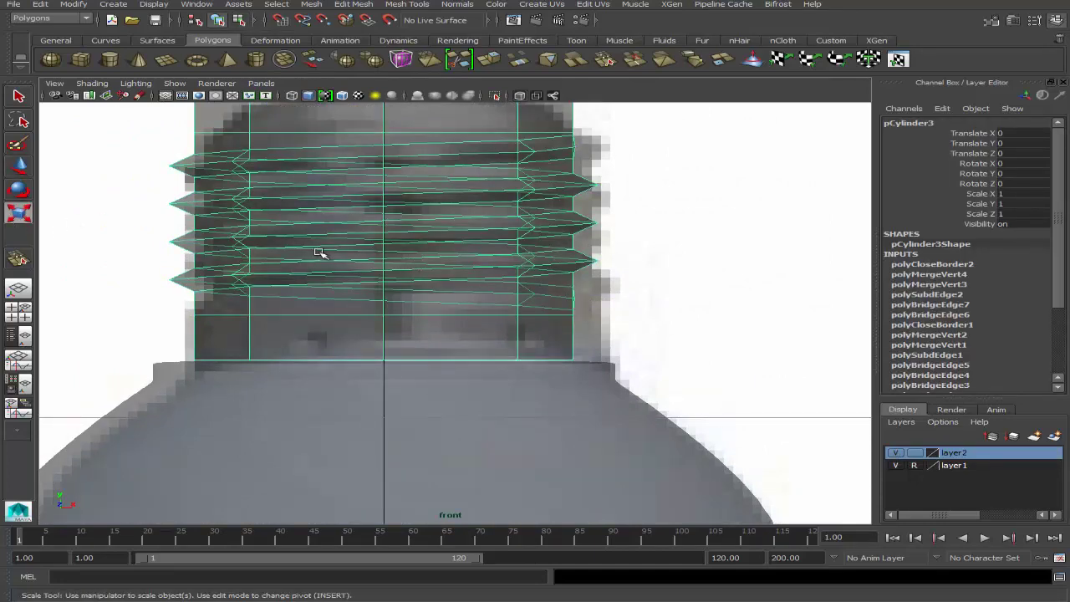
click(74, 4)
click(101, 123)
drag(402, 218, 425, 220)
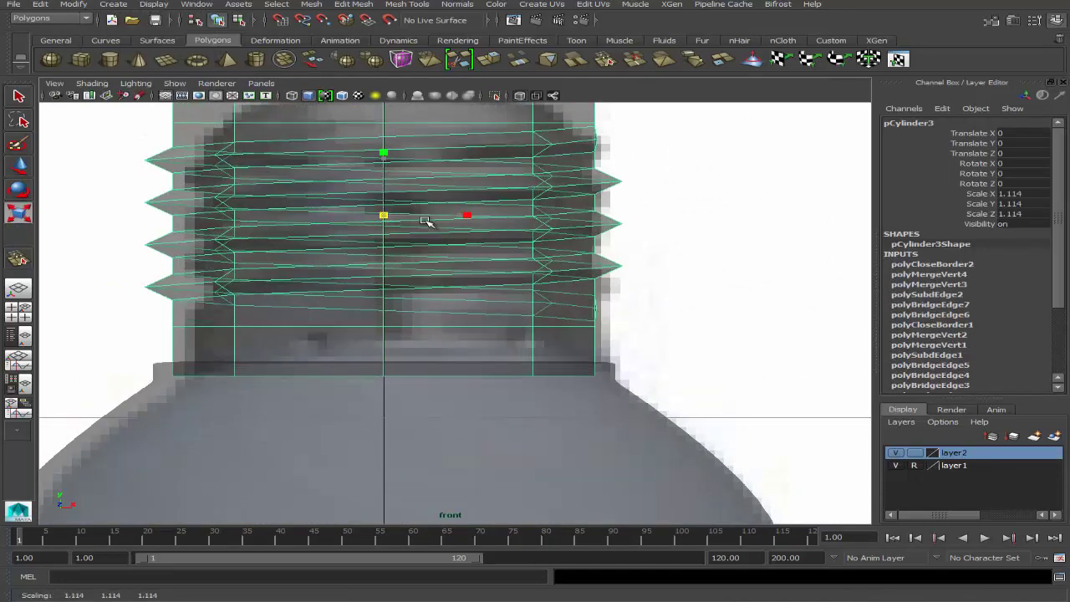
drag(383, 159, 389, 163)
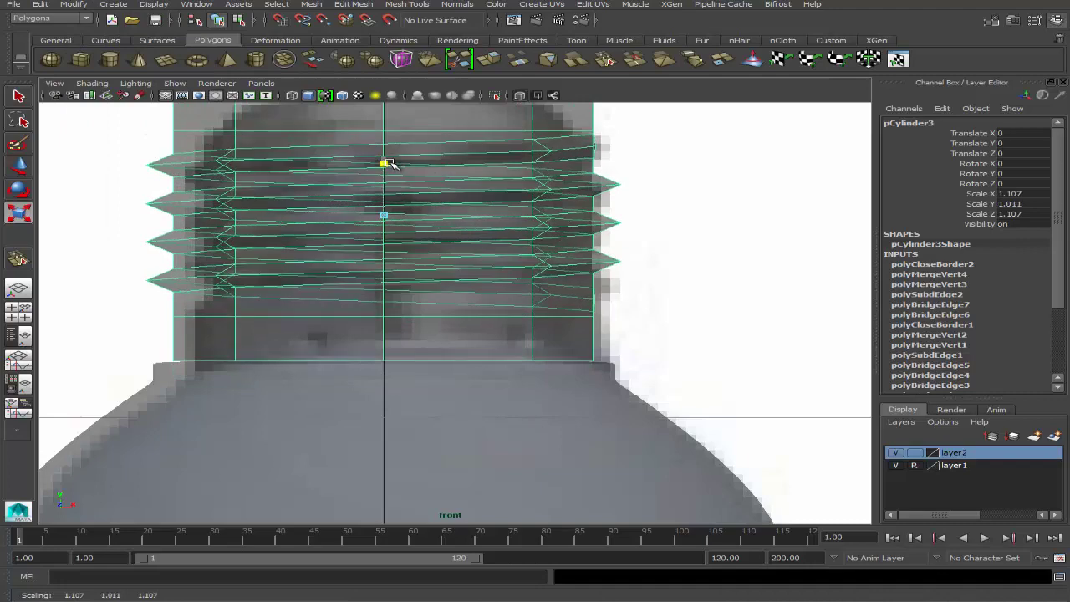
drag(383, 216, 386, 219)
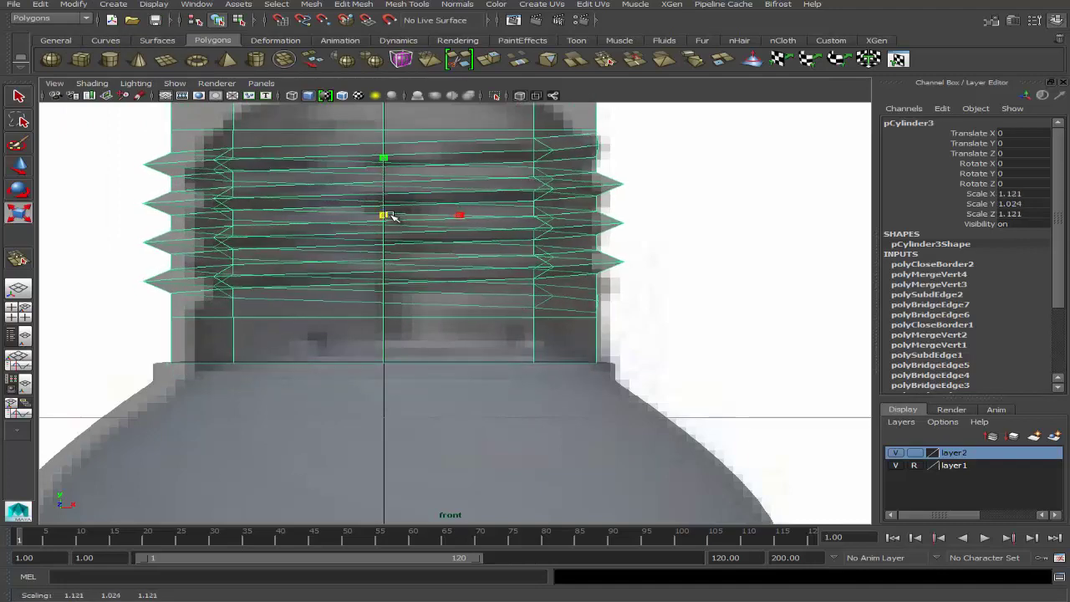
Step: Lower the top vertex row and scale it inward into a sloped shoulder
alt+middle_drag(385, 216, 354, 258)
right_drag(329, 195, 319, 158)
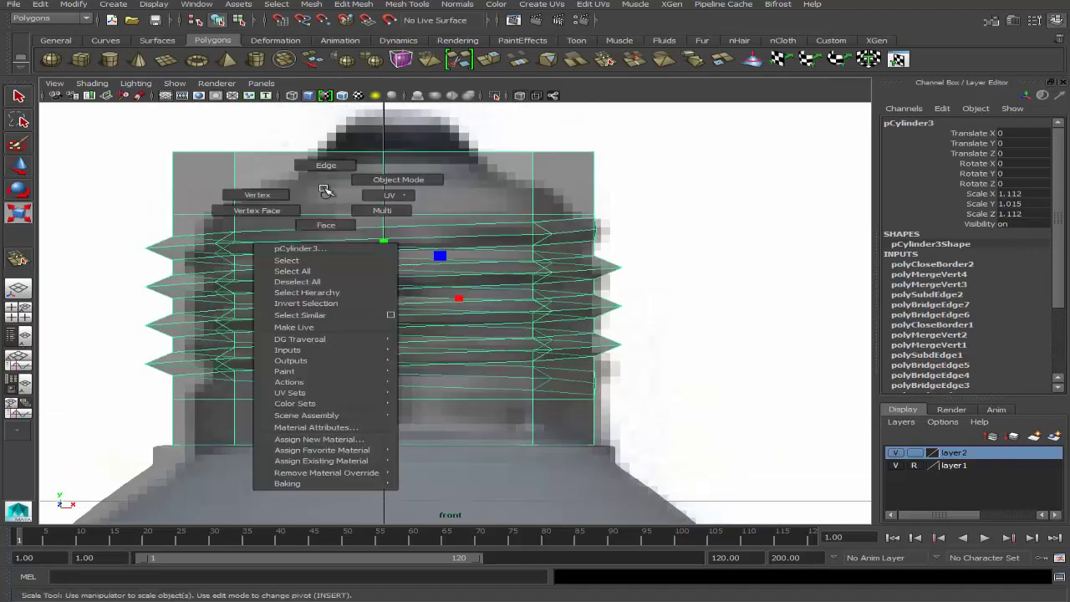
drag(578, 167, 579, 169)
key(w)
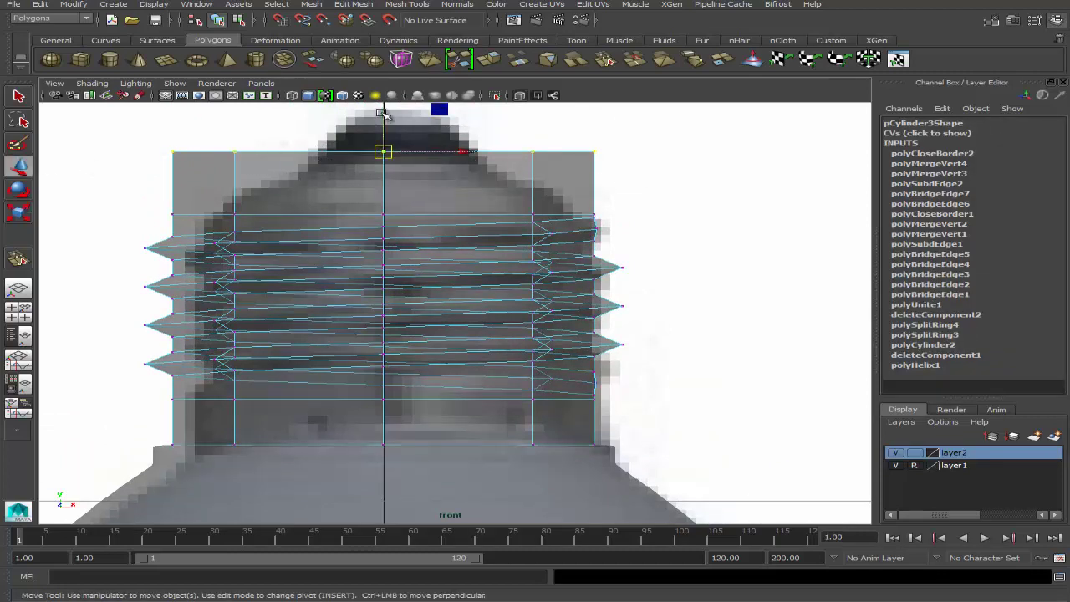
drag(382, 156, 321, 190)
click(27, 210)
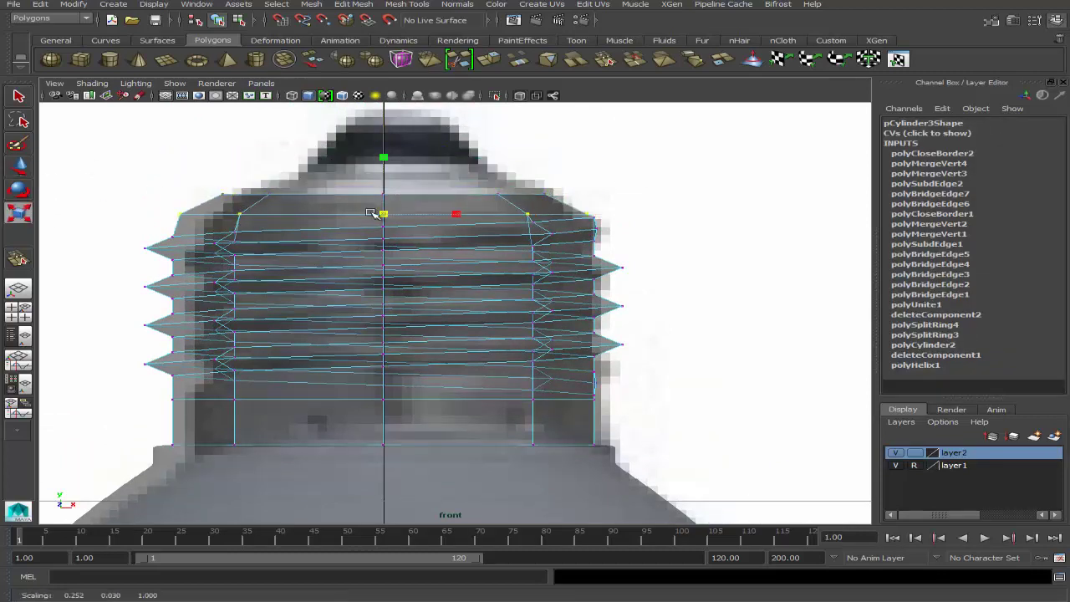
key(w)
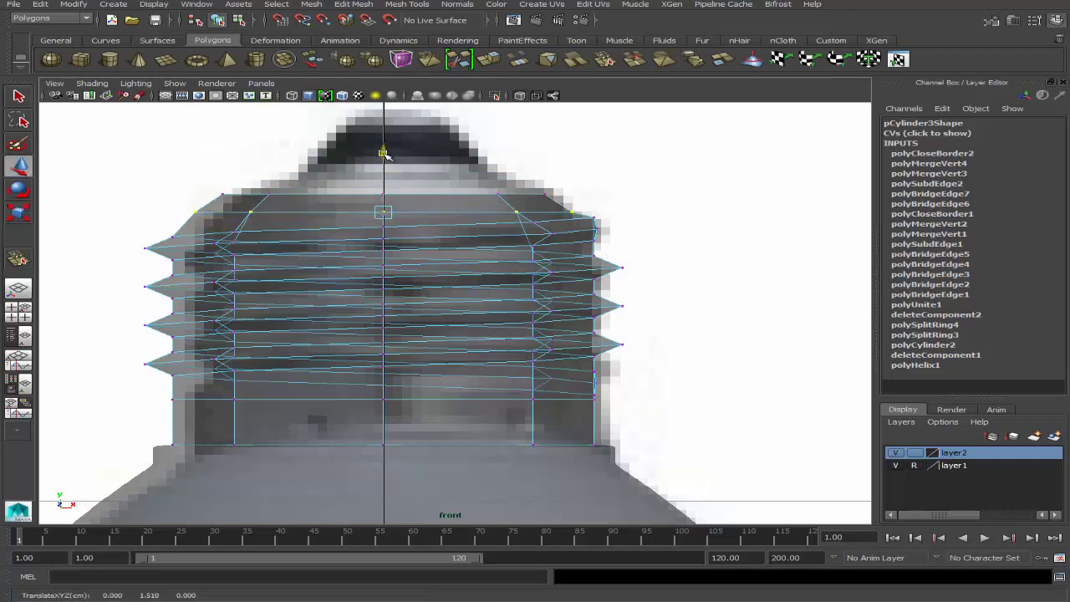
right_click(301, 196)
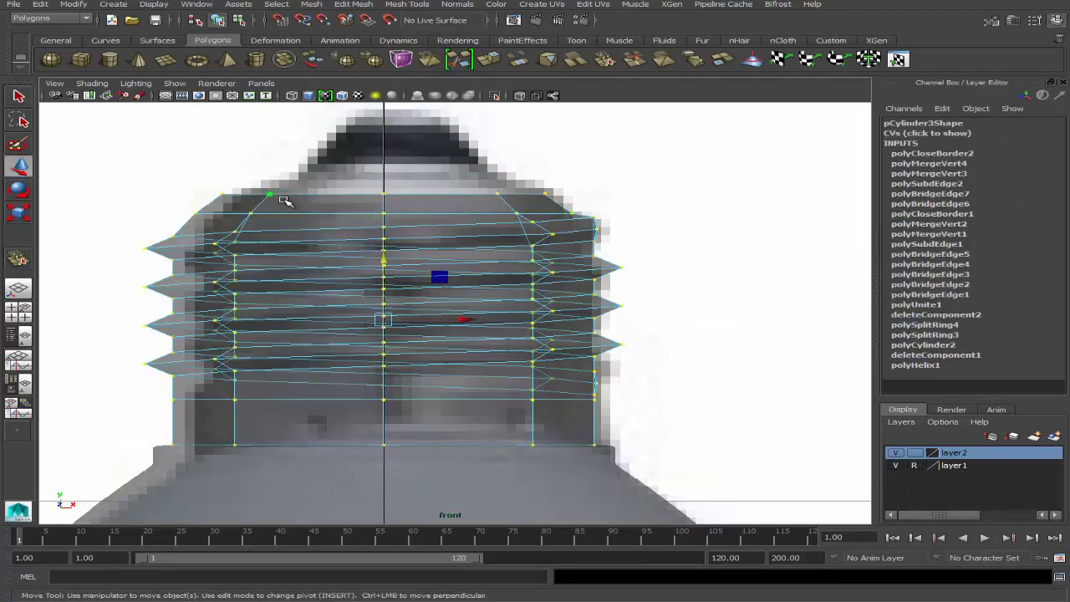
key(space)
Step: Extrude the top cap faces, raising the extrusion and shrinking it toward the centre
key(space)
right_click(418, 214)
click(430, 241)
click(490, 191)
shift+click(390, 134)
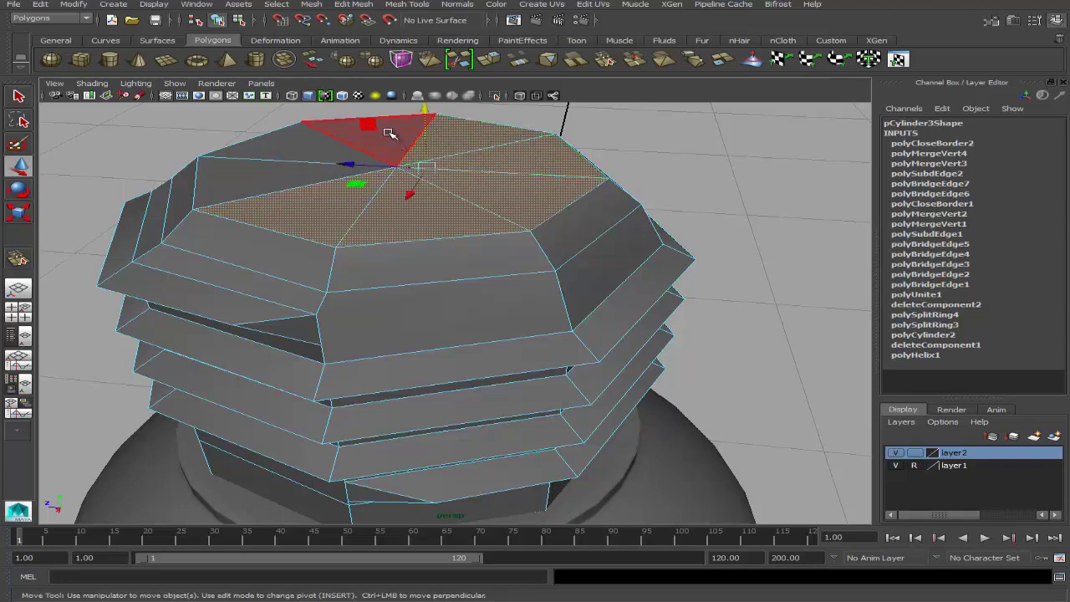
shift+click(390, 134)
shift+click(250, 180)
key(space)
key(space)
key(ctrl+e)
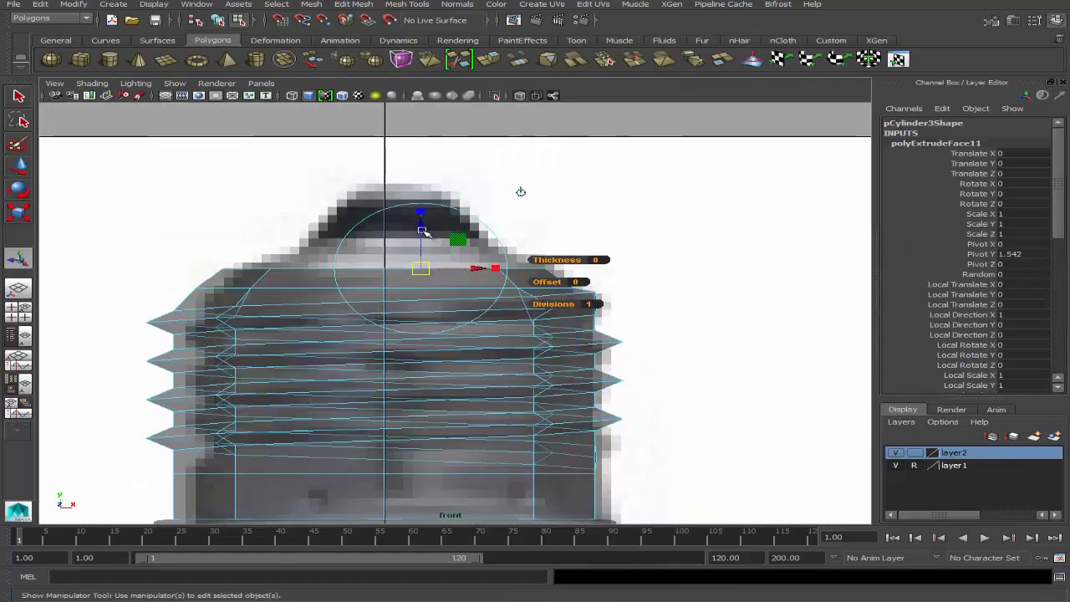
drag(420, 231, 420, 198)
drag(420, 240, 371, 232)
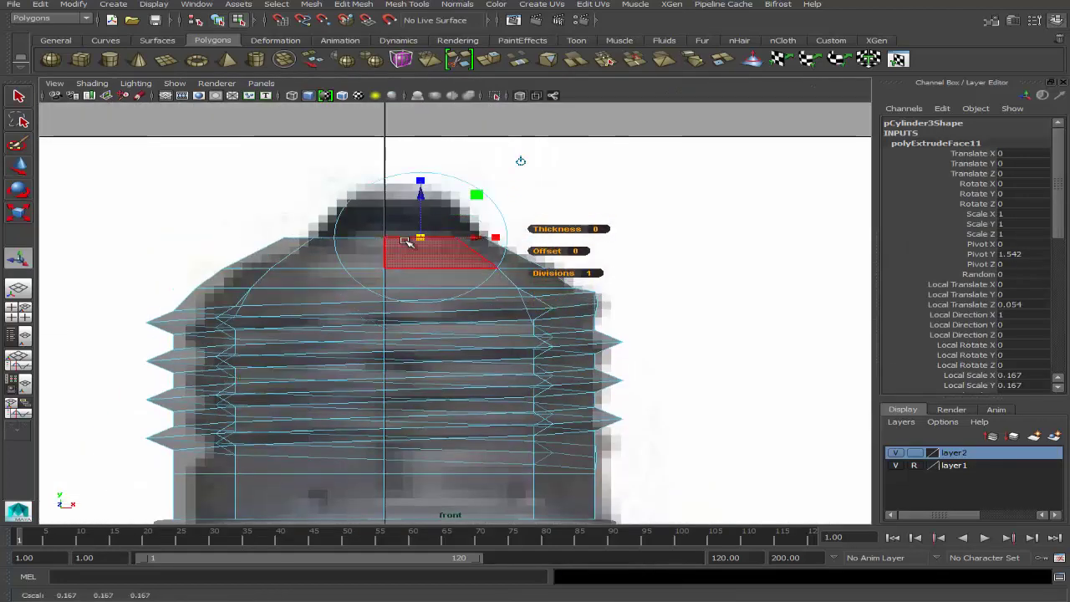
Step: Extrude the top again, raise and narrow it, preview smoothing, and start Insert Edge Loop
key(ctrl+e)
drag(421, 199, 411, 147)
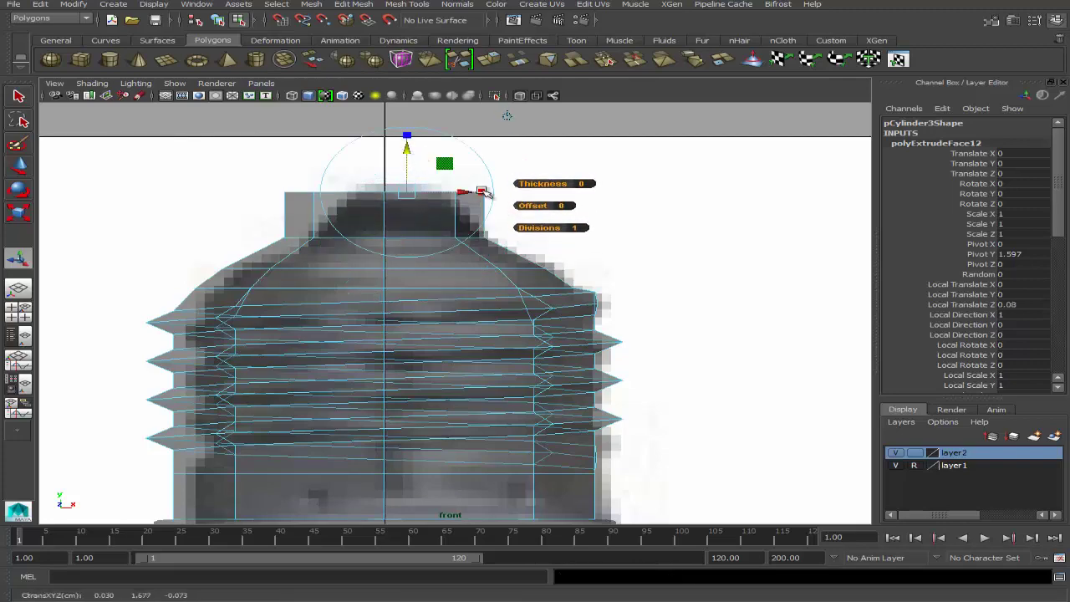
drag(406, 191, 335, 201)
key(3)
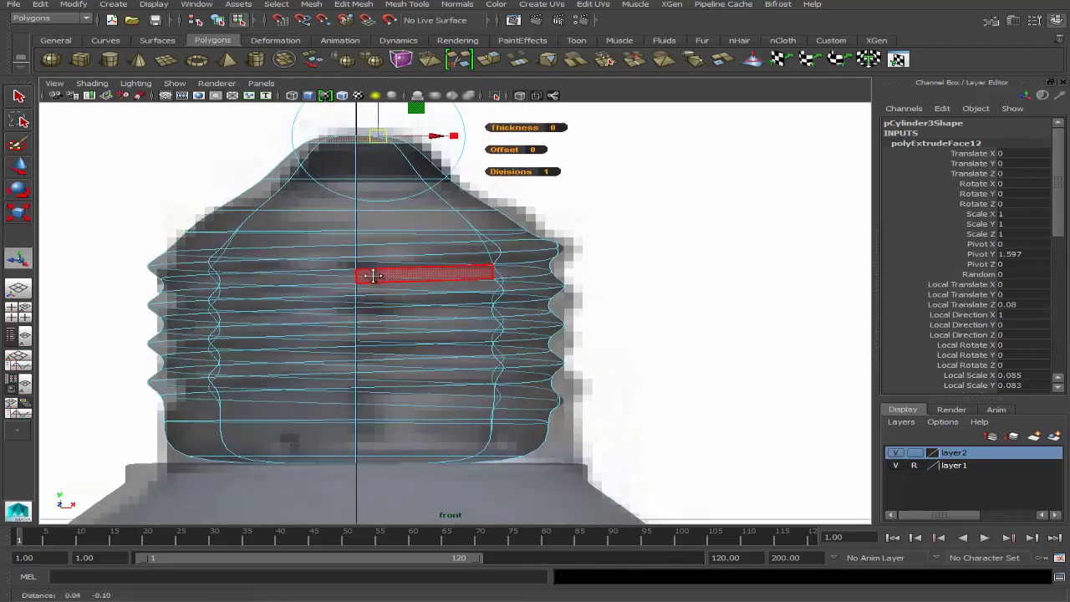
click(411, 4)
click(422, 143)
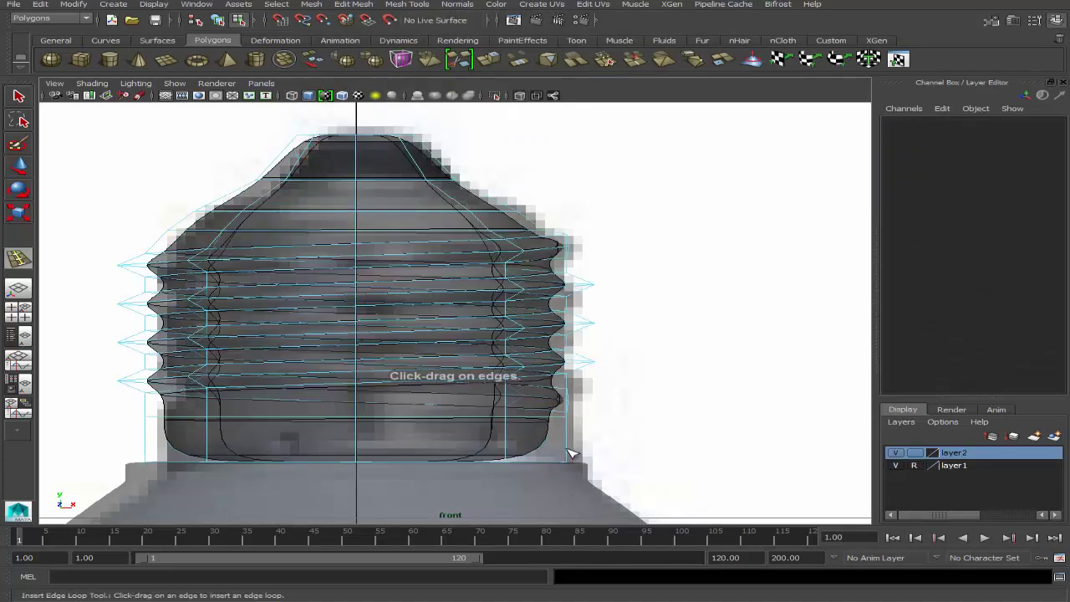
Step: Insert an edge loop near the bottom, then raise and widen the cap's top edge loop
click(573, 464)
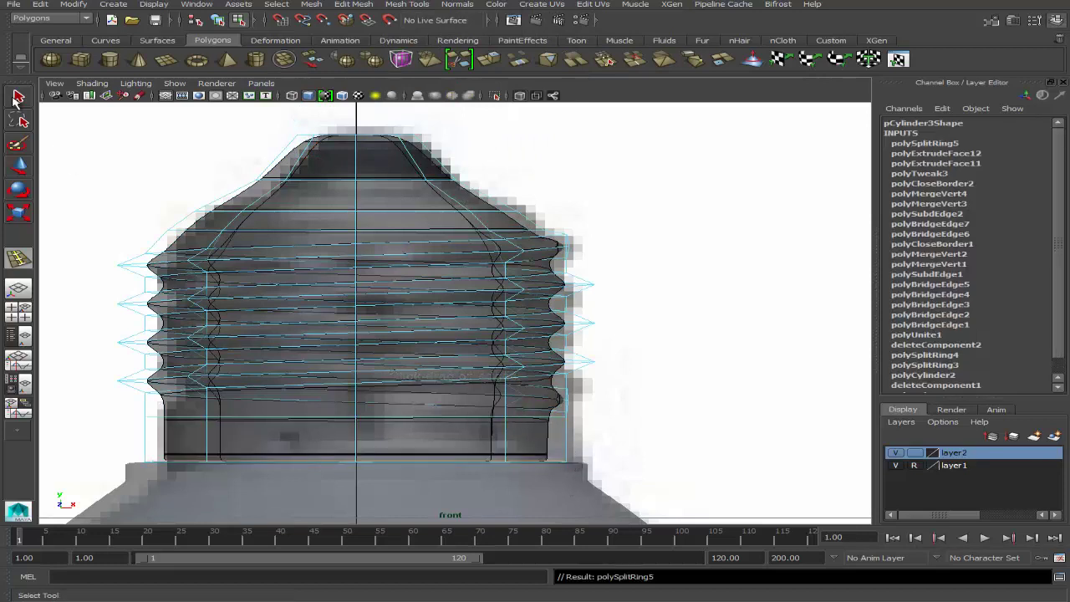
key(q)
alt+middle_drag(342, 245, 350, 219)
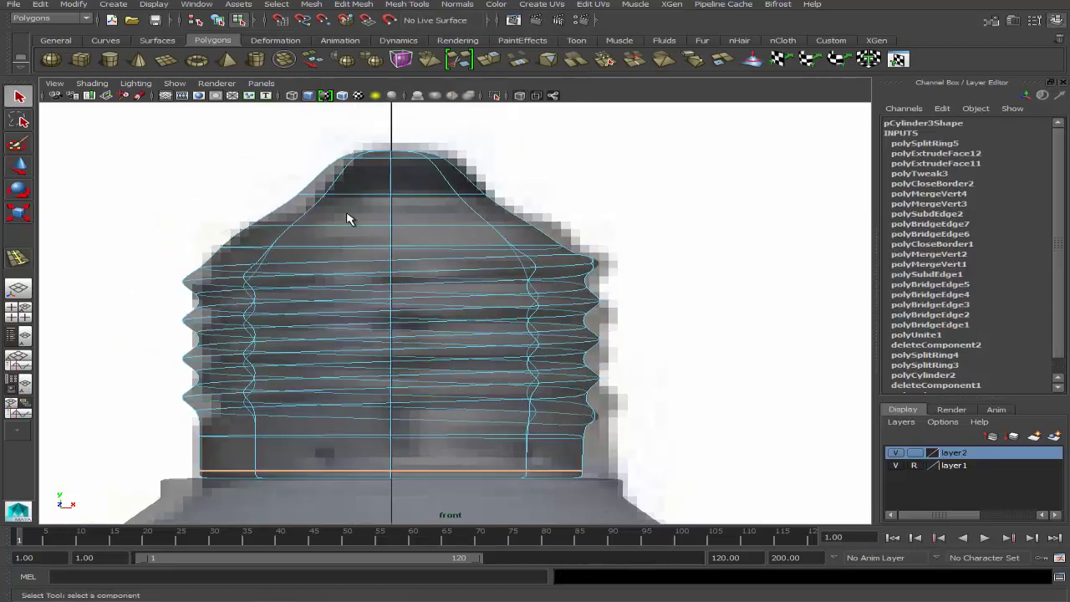
click(19, 167)
drag(393, 180, 400, 161)
key(r)
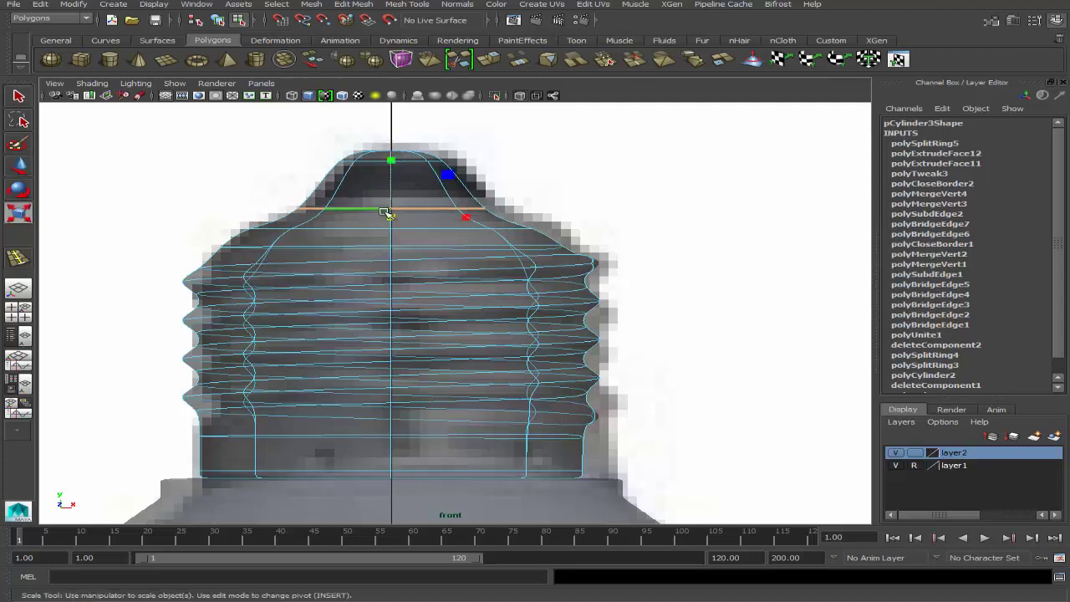
drag(398, 216, 437, 220)
key(w)
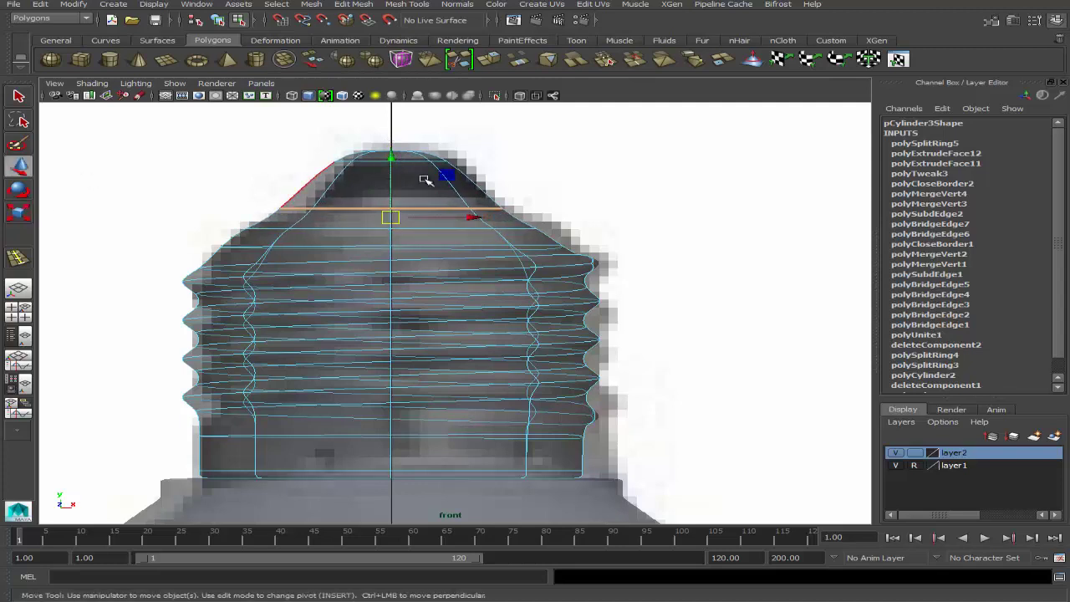
Step: Widen and slightly raise the edge loop just below the cap top
double_click(468, 228)
click(19, 215)
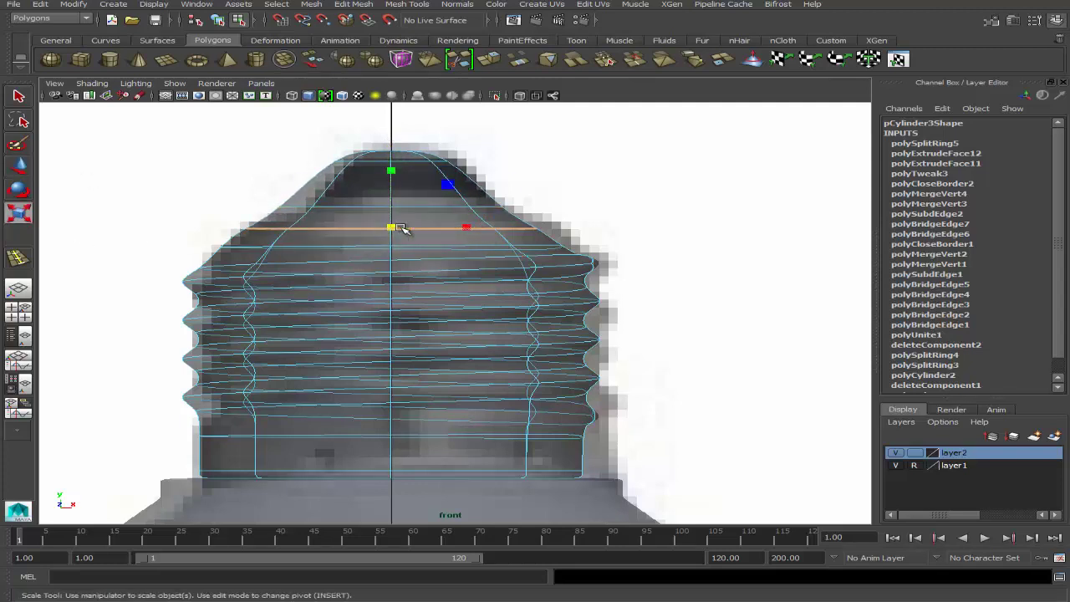
drag(401, 228, 449, 241)
key(w)
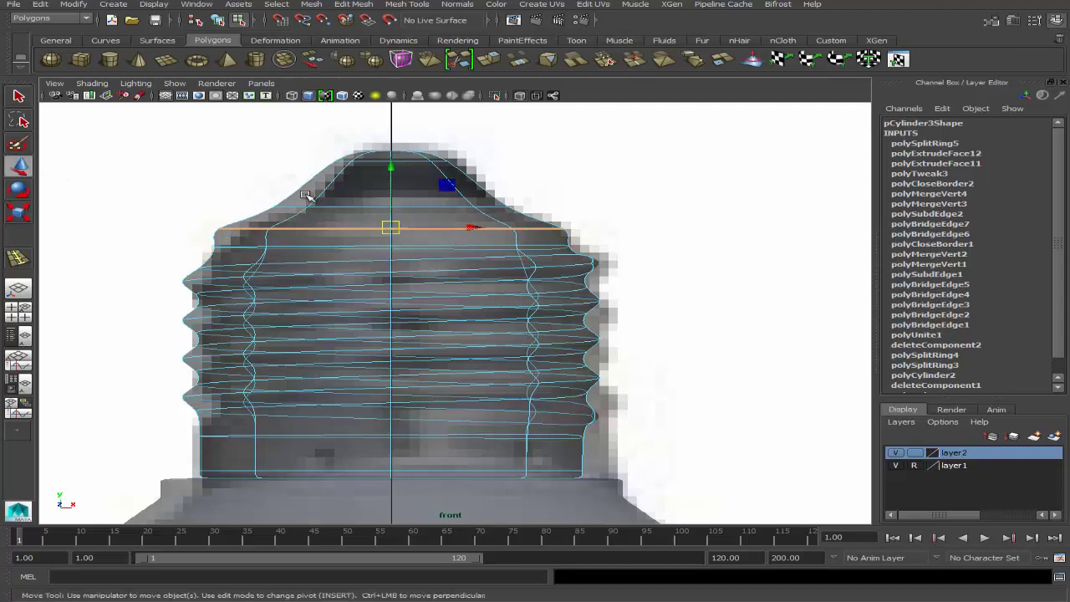
key(r)
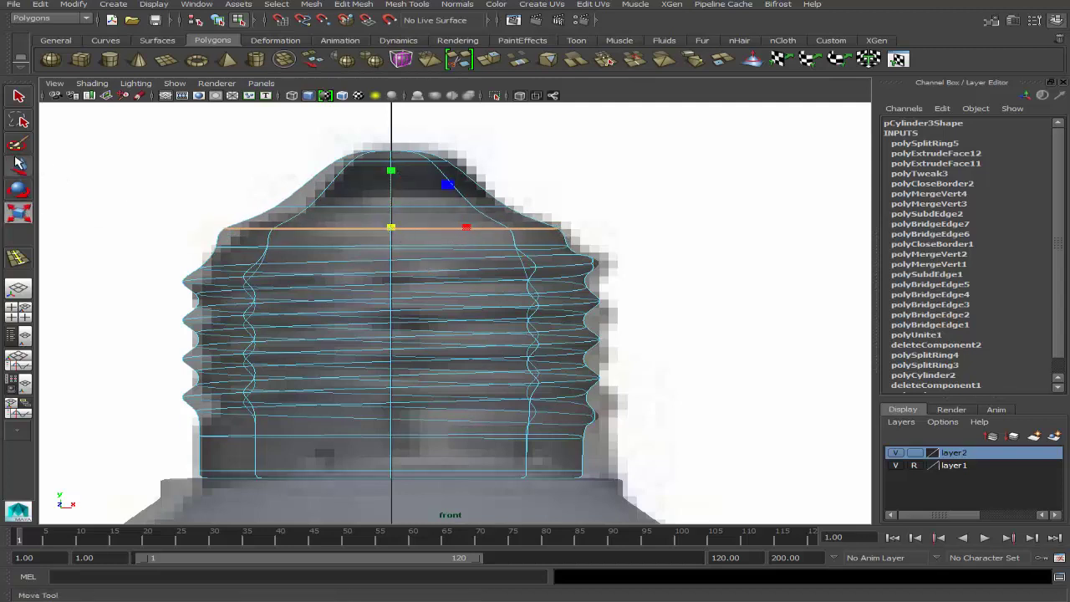
drag(391, 170, 435, 220)
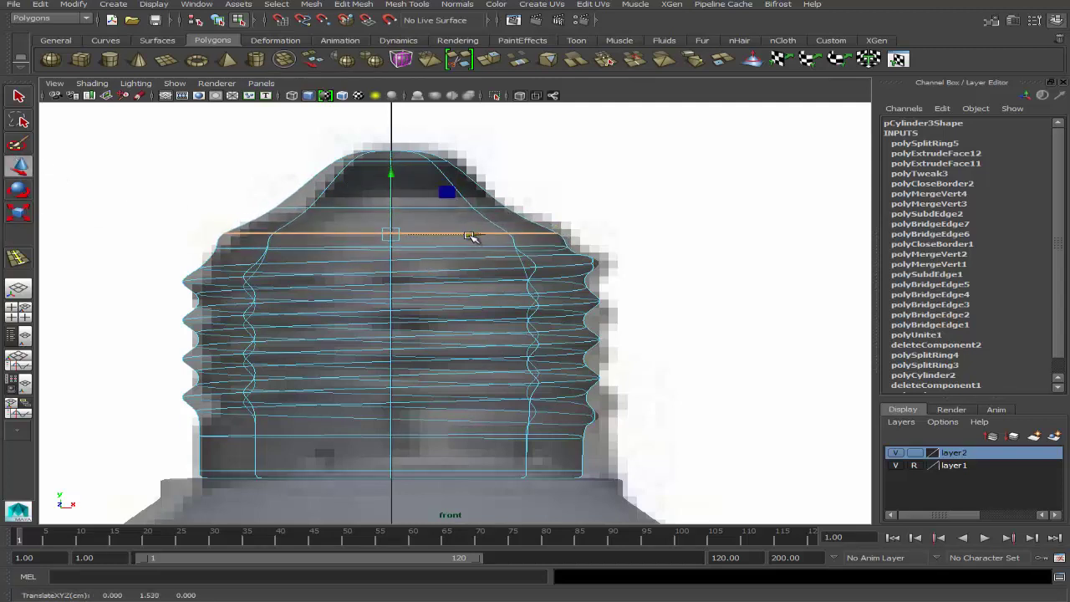
drag(393, 174, 398, 180)
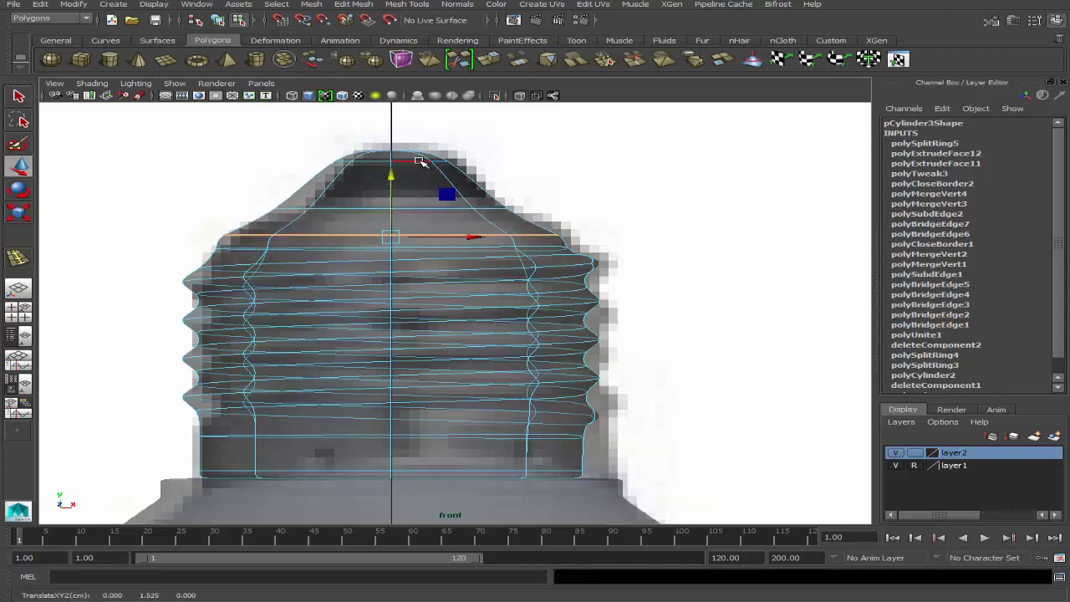
Step: Raise the topmost edge loop to form the tip, then check it in perspective
click(420, 162)
key(r)
key(w)
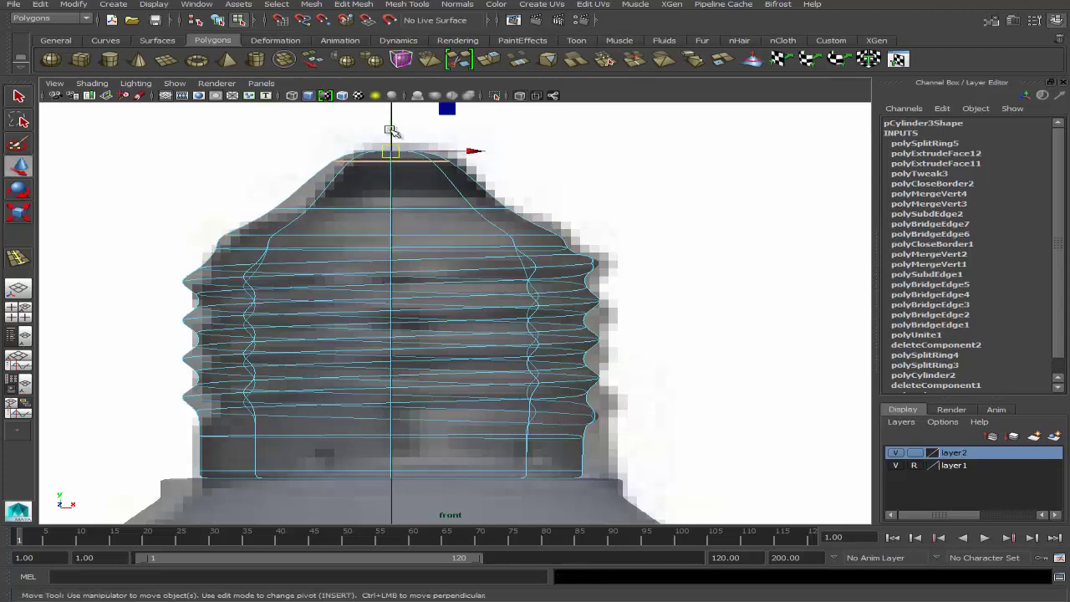
drag(388, 128, 395, 124)
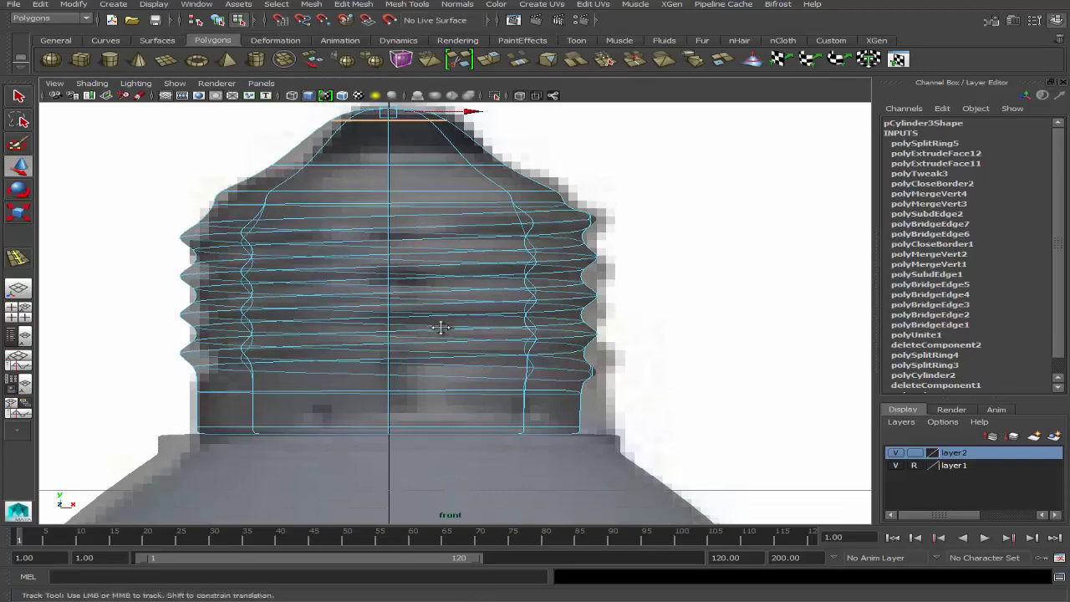
key(space)
key(space)
alt+drag(509, 286, 478, 220)
Step: Target Weld the loose thread-end vertices onto their neighbours to close the seam
key(F8)
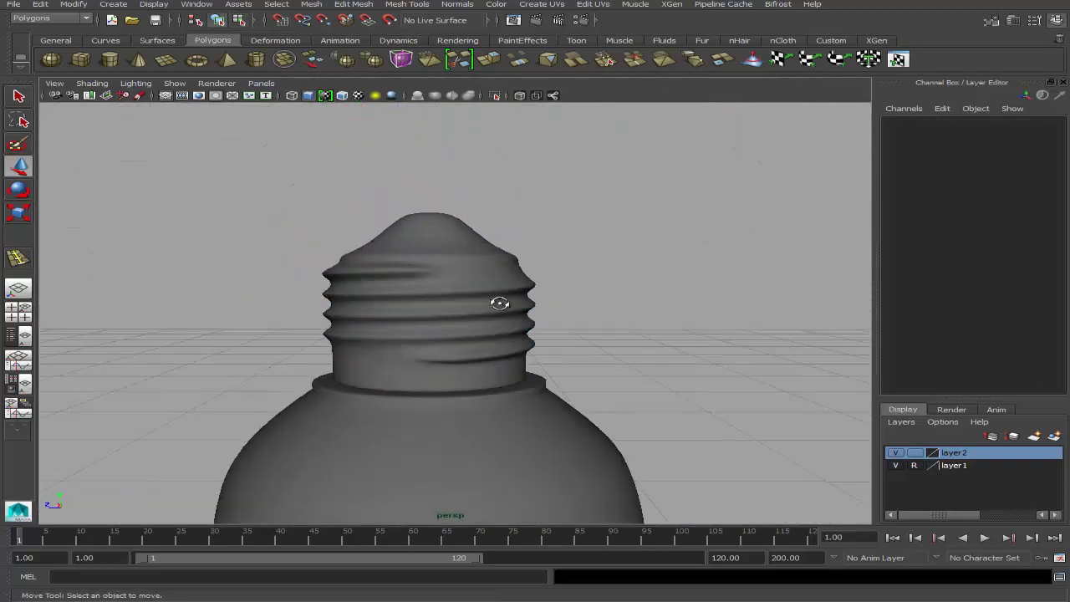
mouse_move(497, 299)
alt+mouse_down()
mouse_move(478, 312)
mouse_move(453, 125)
alt+mouse_up()
click(992, 20)
click(995, 440)
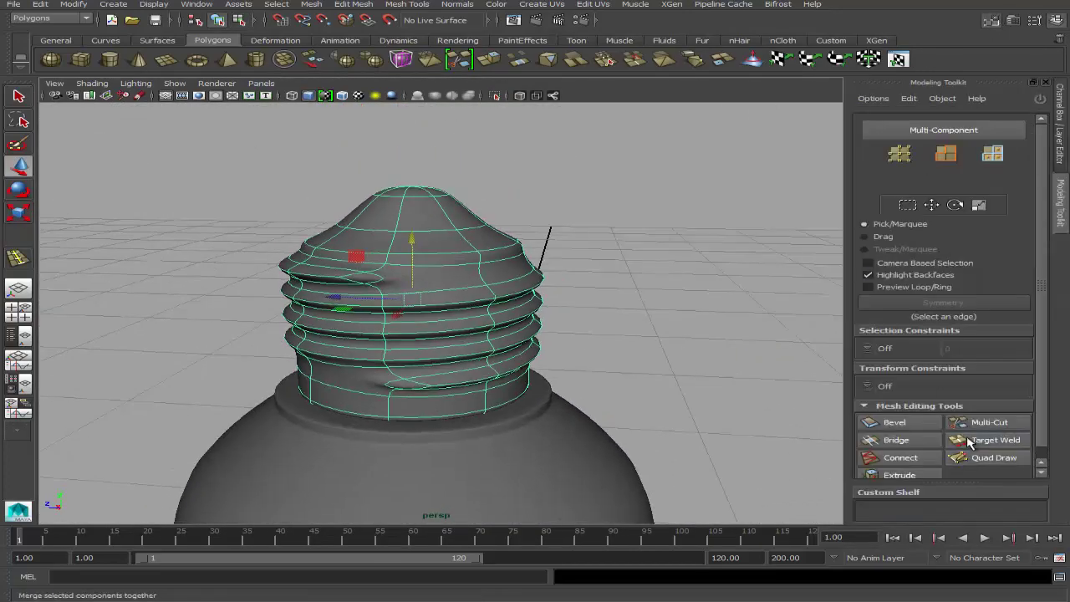
mouse_move(393, 293)
alt+right_down()
mouse_move(406, 287)
mouse_move(418, 236)
alt+right_up()
mouse_move(417, 236)
mouse_down()
mouse_move(451, 232)
mouse_move(468, 374)
mouse_up()
drag(469, 374, 520, 388)
mouse_move(466, 393)
mouse_down()
mouse_move(433, 413)
mouse_move(466, 400)
mouse_up()
key(q)
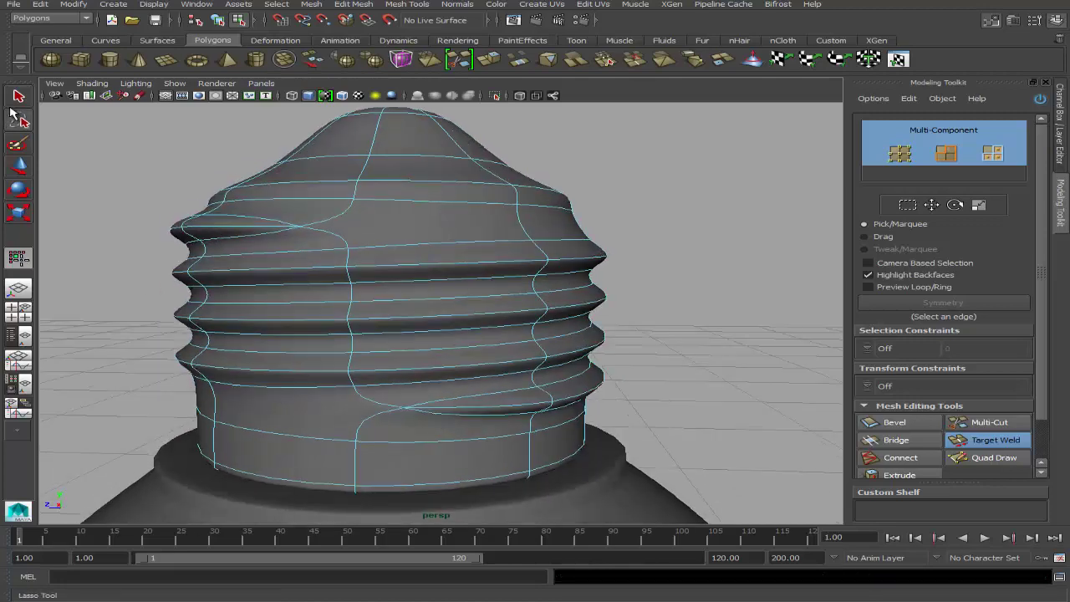
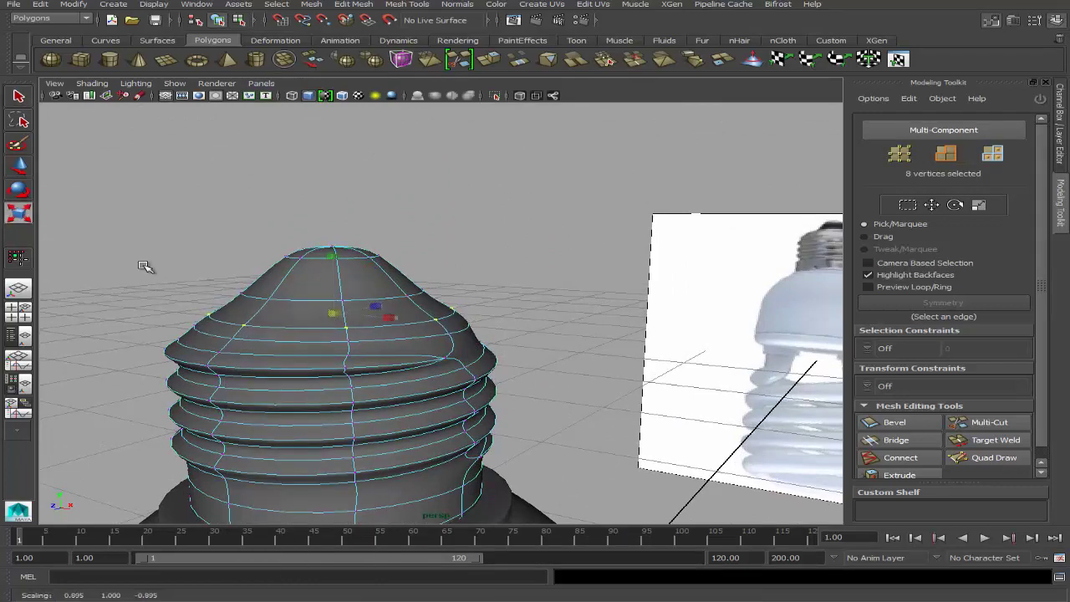
Step: Raise the screw cap's selected top vertex ring slightly
key(w)
drag(333, 253, 333, 245)
key(space)
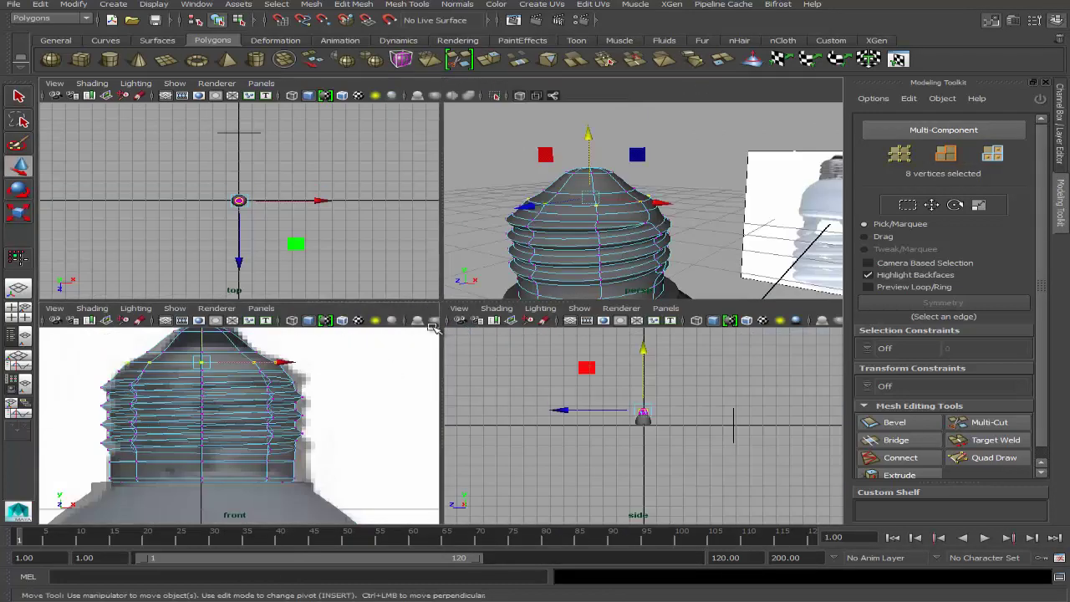
key(space)
drag(368, 124, 368, 119)
Step: Scale the whole cap up to match the reference, slightly reducing its height
key(r)
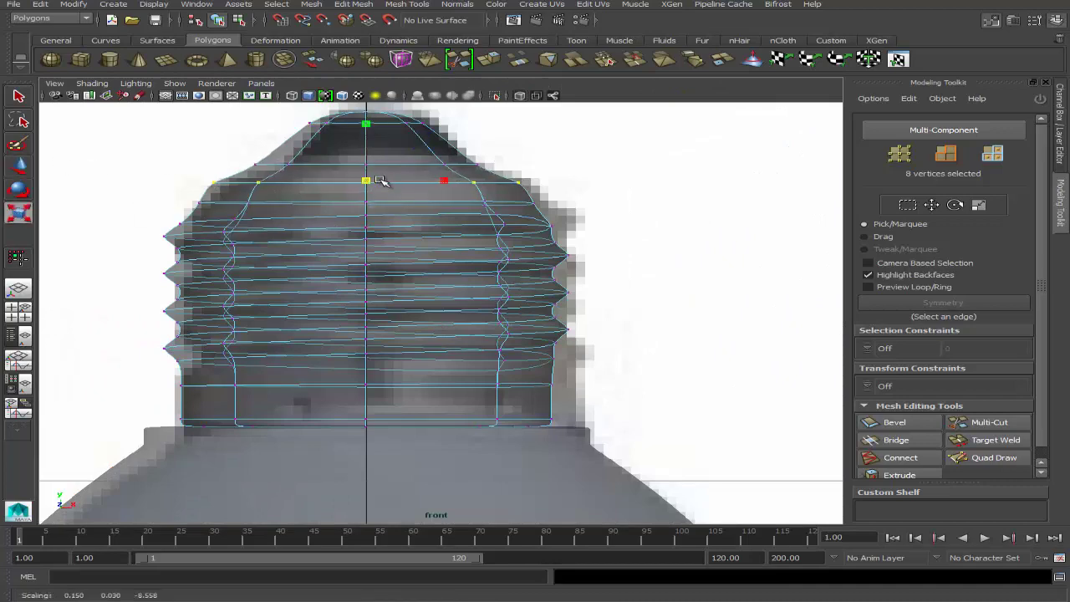
right_drag(389, 293, 311, 327)
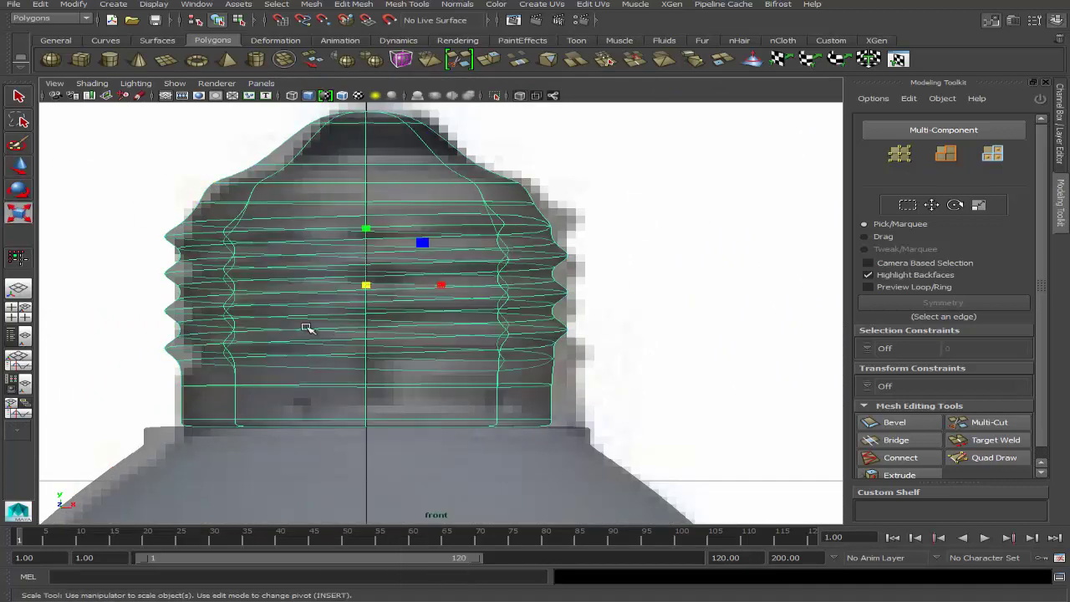
drag(368, 286, 416, 289)
drag(366, 228, 368, 235)
alt+middle_drag(370, 285, 365, 318)
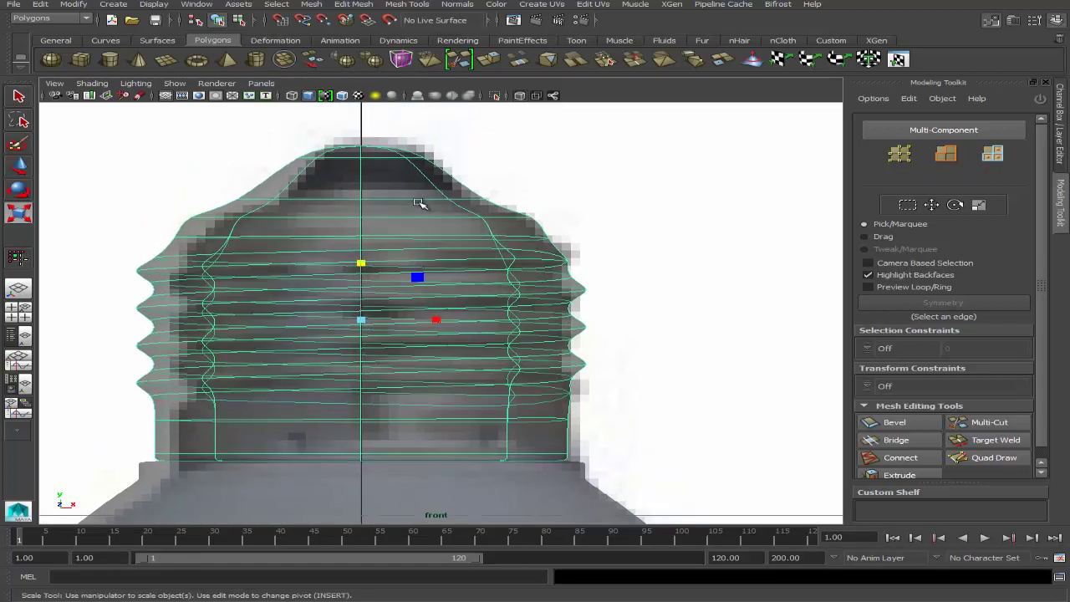
Step: Pull the vertex ring near the cap's top inward in front view
click(356, 201)
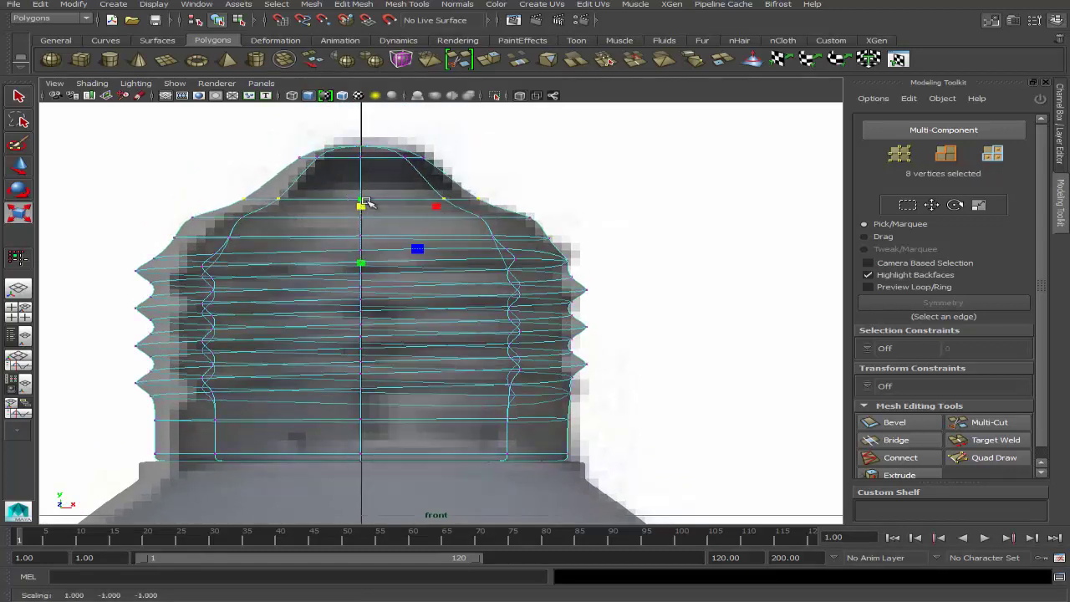
click(493, 237)
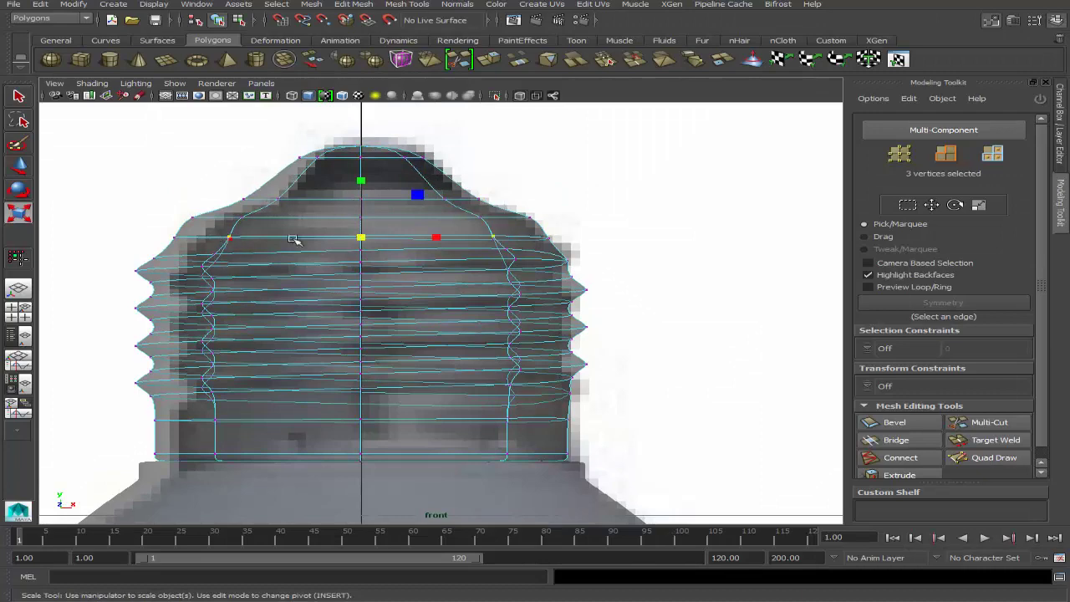
middle_drag(326, 240, 345, 235)
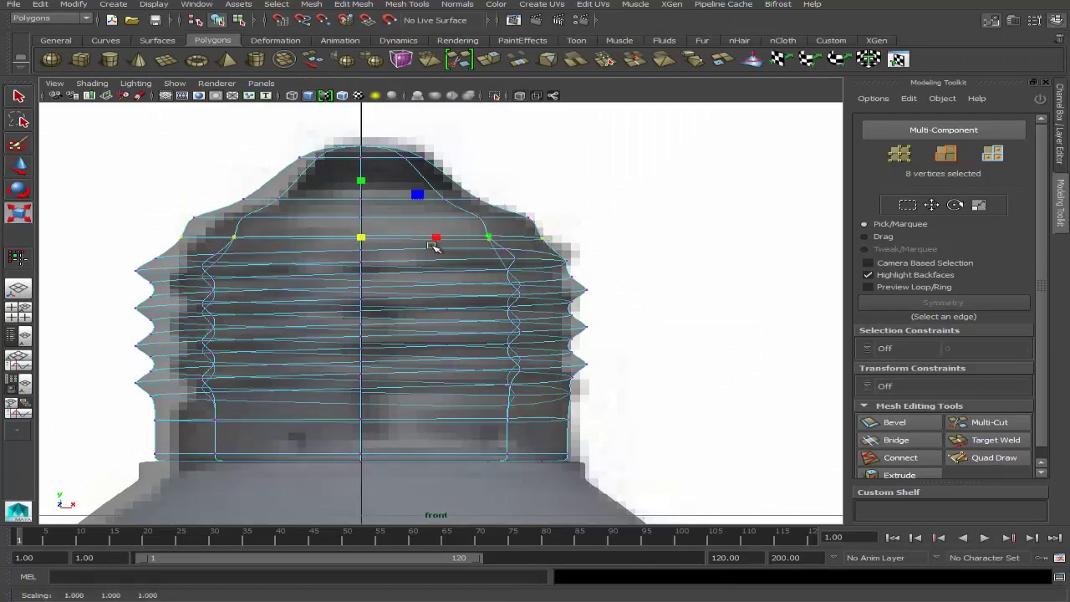
Step: Select an edge loop around the cap in the perspective view
key(space)
right_drag(394, 282, 456, 275)
mouse_move(455, 275)
alt+mouse_down()
mouse_move(581, 299)
mouse_move(450, 296)
alt+mouse_up()
right_drag(449, 296, 422, 276)
double_click(393, 330)
mouse_move(393, 330)
alt+mouse_down()
mouse_move(475, 316)
mouse_move(461, 312)
alt+mouse_up()
Step: Scale the edge loop near the cap's top slightly inward
right_drag(465, 315, 592, 313)
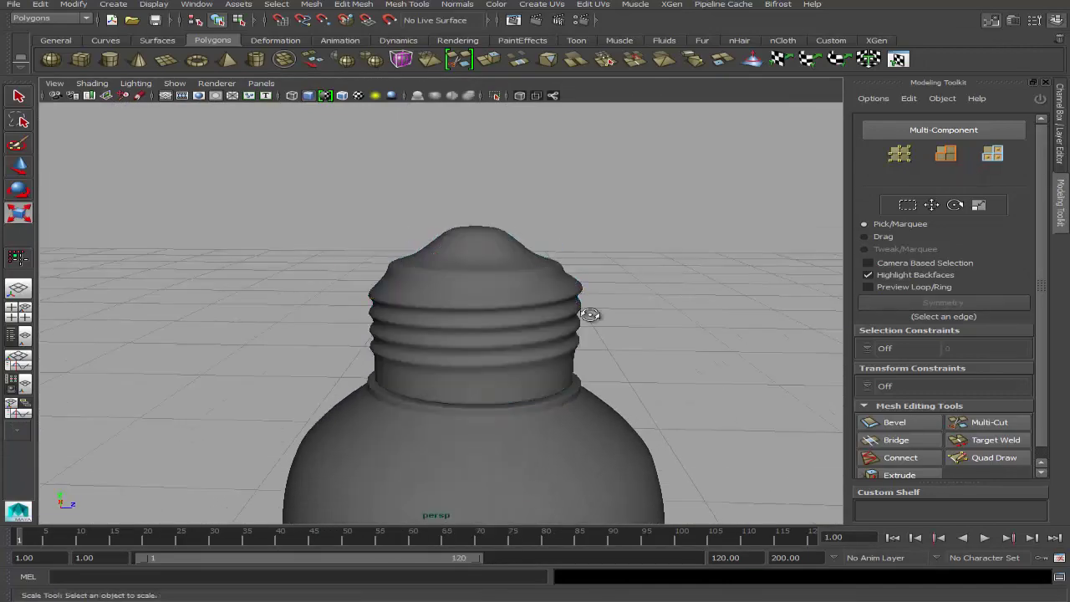
alt+drag(593, 312, 420, 332)
alt+right_drag(420, 332, 521, 382)
mouse_move(521, 382)
alt+mouse_down()
mouse_move(550, 381)
mouse_move(535, 347)
alt+mouse_up()
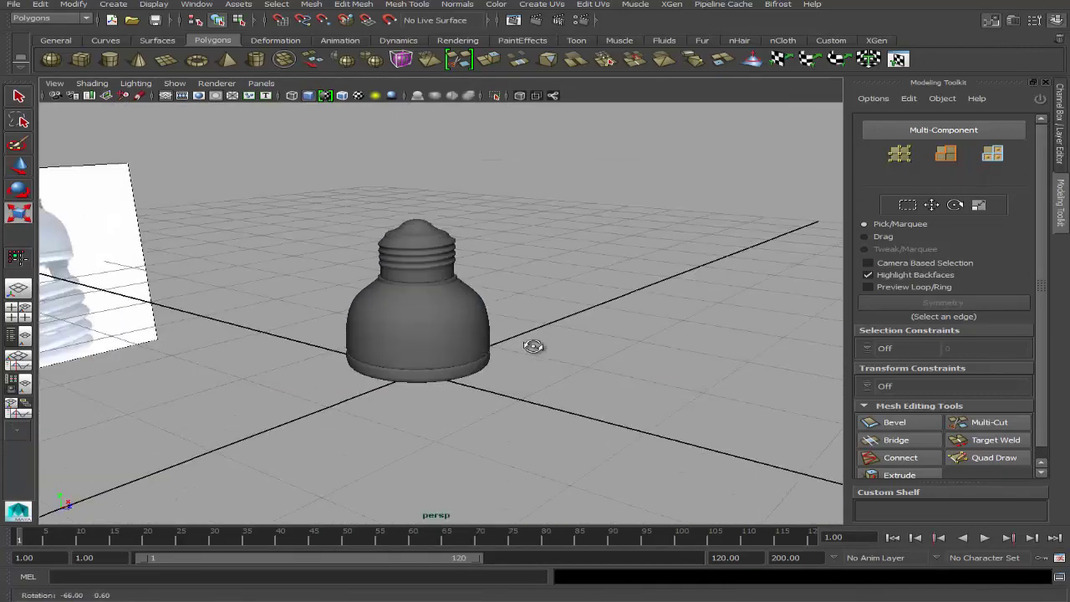
alt+right_drag(535, 346, 437, 337)
mouse_move(437, 337)
alt+mouse_down()
mouse_move(394, 242)
mouse_move(370, 251)
alt+mouse_up()
click(376, 276)
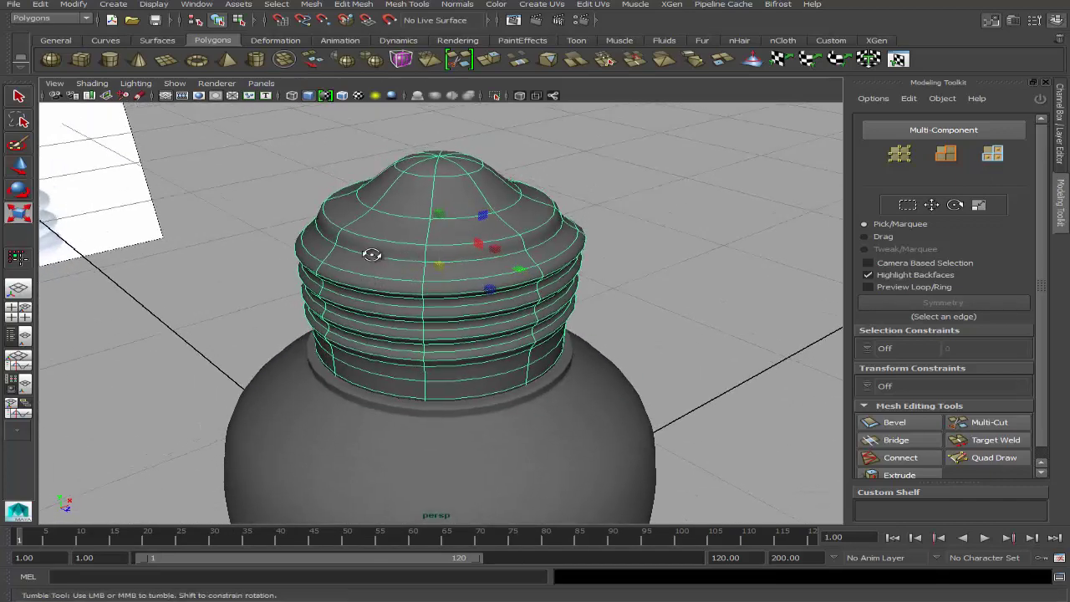
right_drag(382, 227, 381, 205)
double_click(394, 211)
drag(437, 194, 426, 193)
Step: Arm the Polygon Cylinder shelf tool with the front view maximized
right_drag(427, 193, 513, 209)
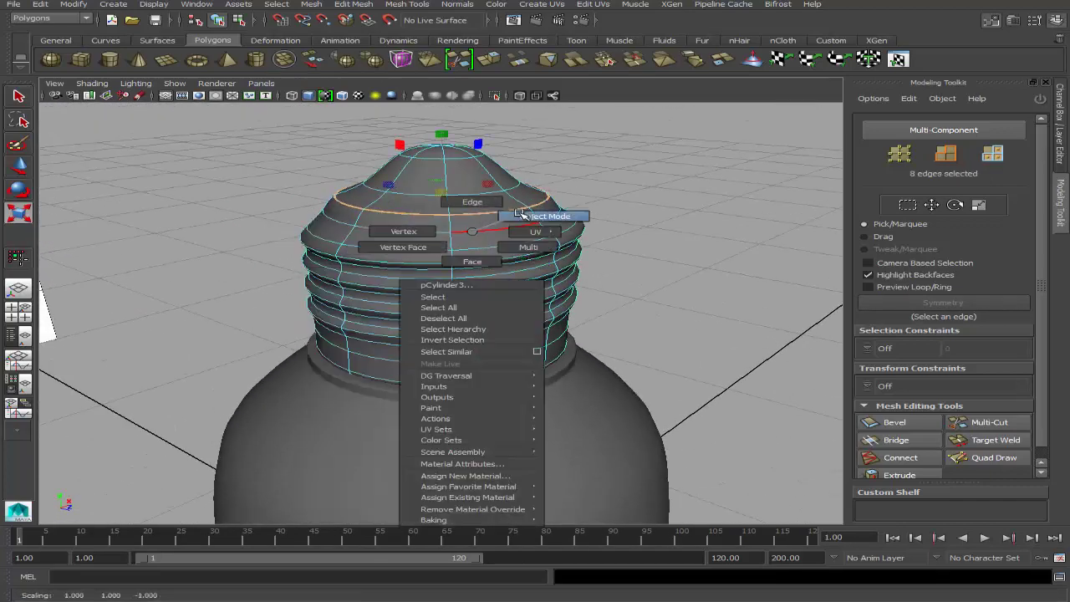
alt+drag(514, 210, 593, 226)
alt+right_drag(593, 226, 507, 158)
alt+drag(518, 251, 482, 277)
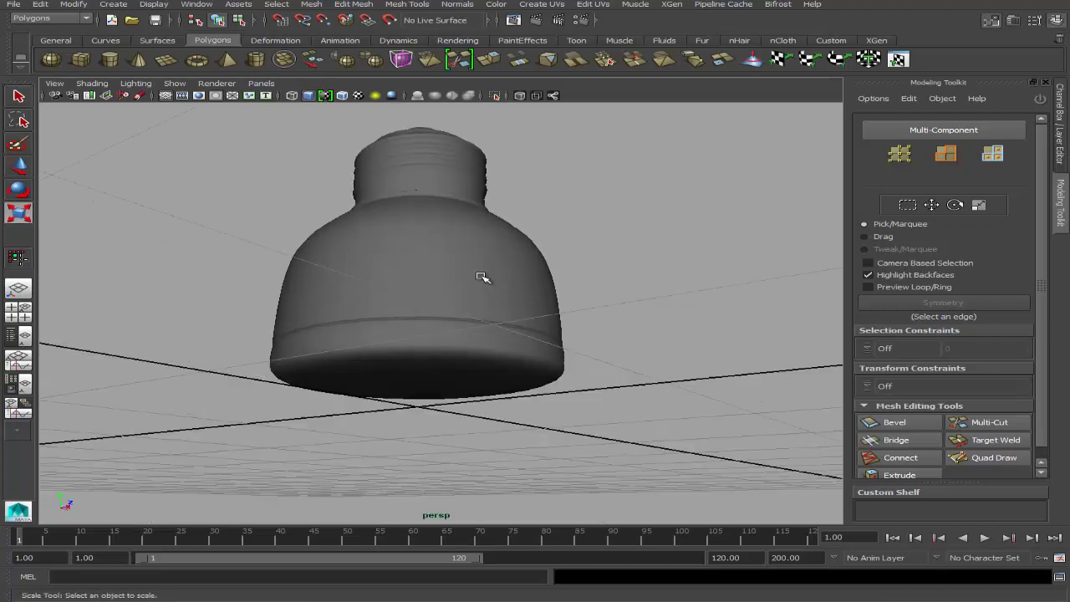
alt+drag(559, 320, 476, 289)
key(space)
key(space)
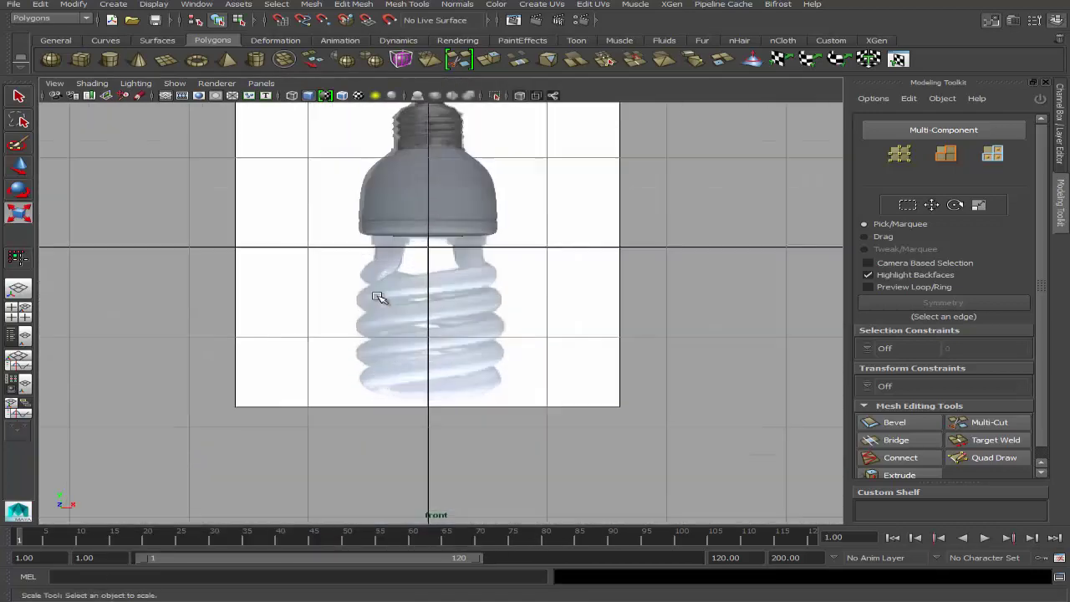
scroll(368, 348, up, 5)
click(109, 58)
key(space)
Step: Place a cylinder centred at X/Z 0 with 8 axis subdivisions
click(214, 226)
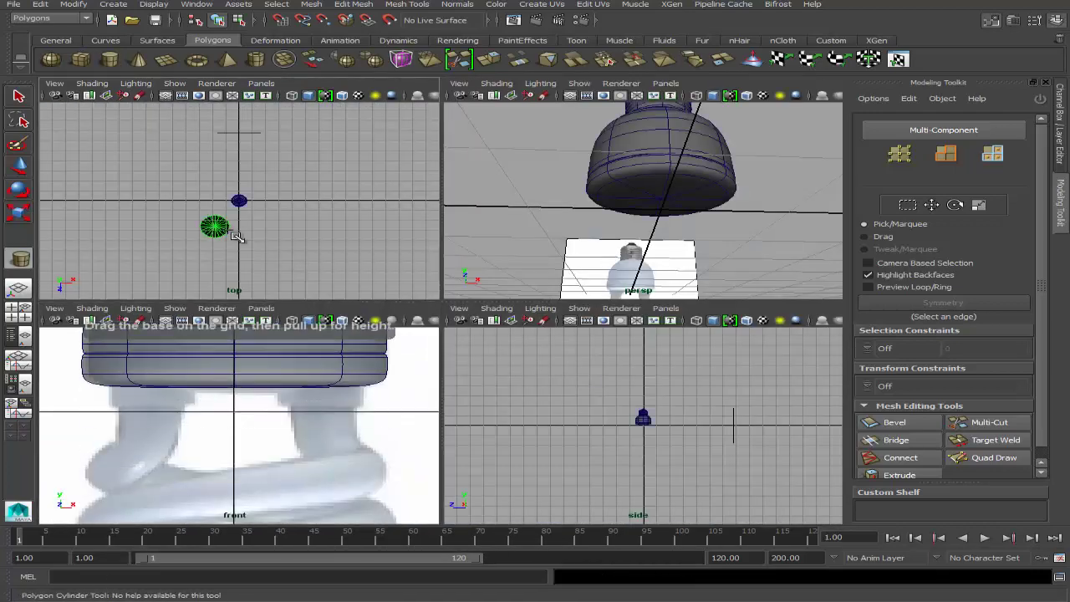
key(ctrl+a)
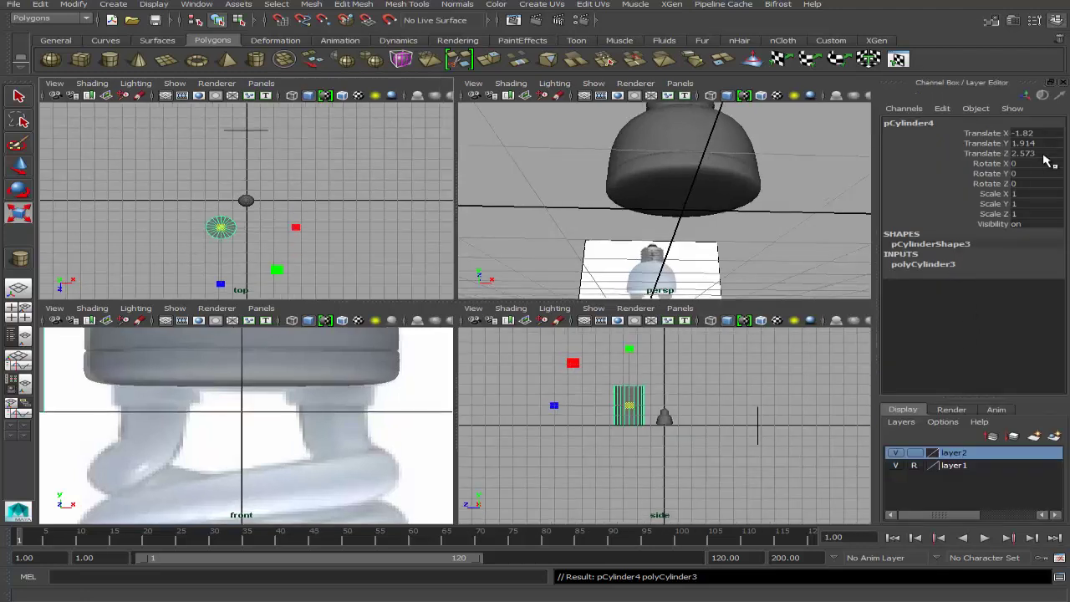
text(0)
key(Return)
click(941, 265)
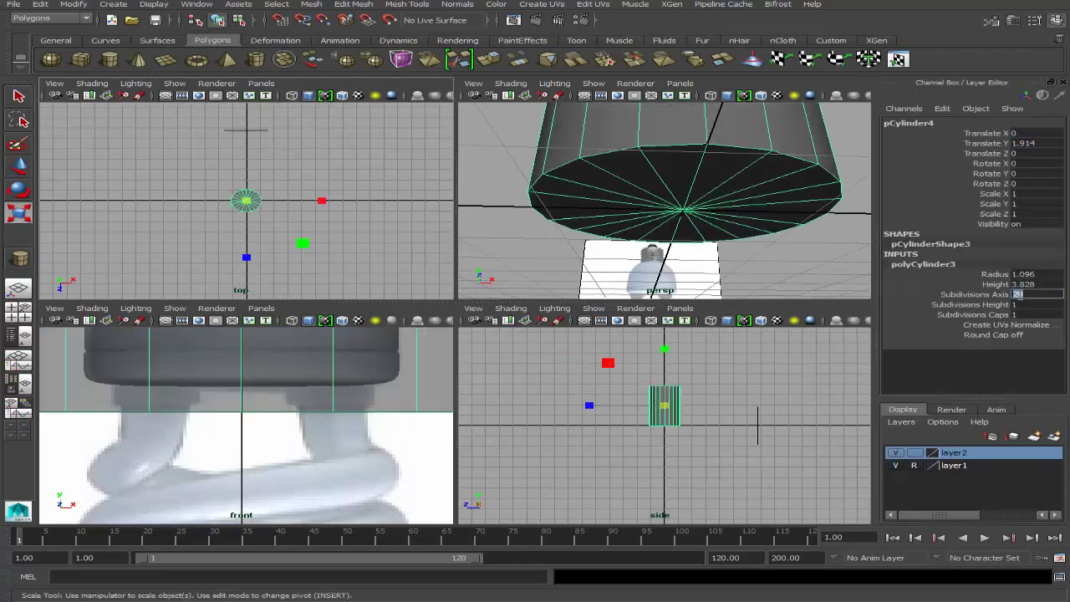
text(8)
key(Return)
Step: Squash the cylinder into a thin band and shrink it uniformly
key(space)
key(w)
key(a)
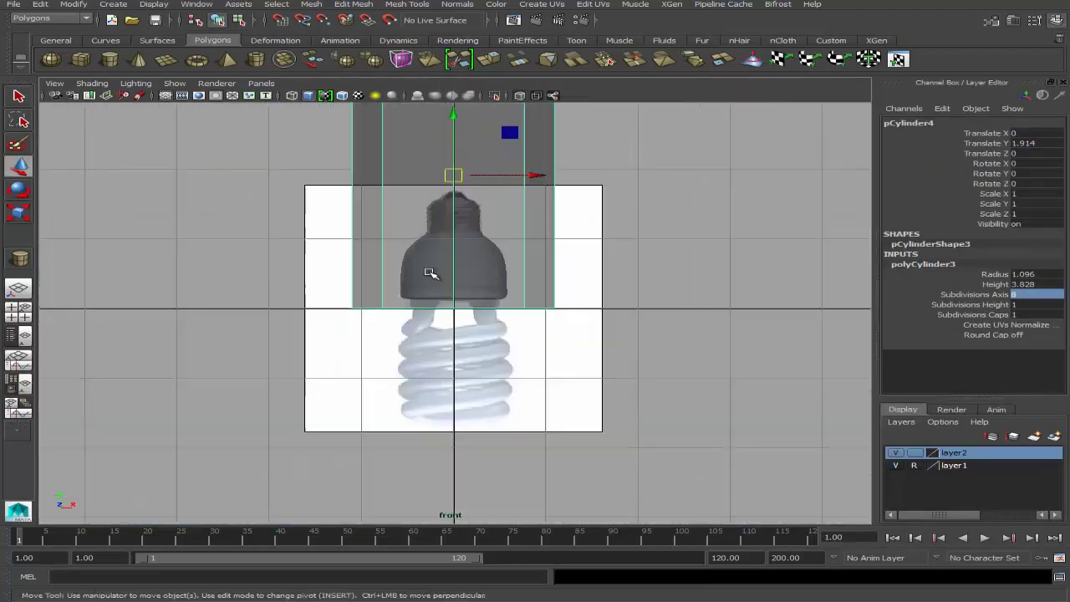
key(r)
drag(455, 117, 466, 160)
scroll(410, 269, up, 3)
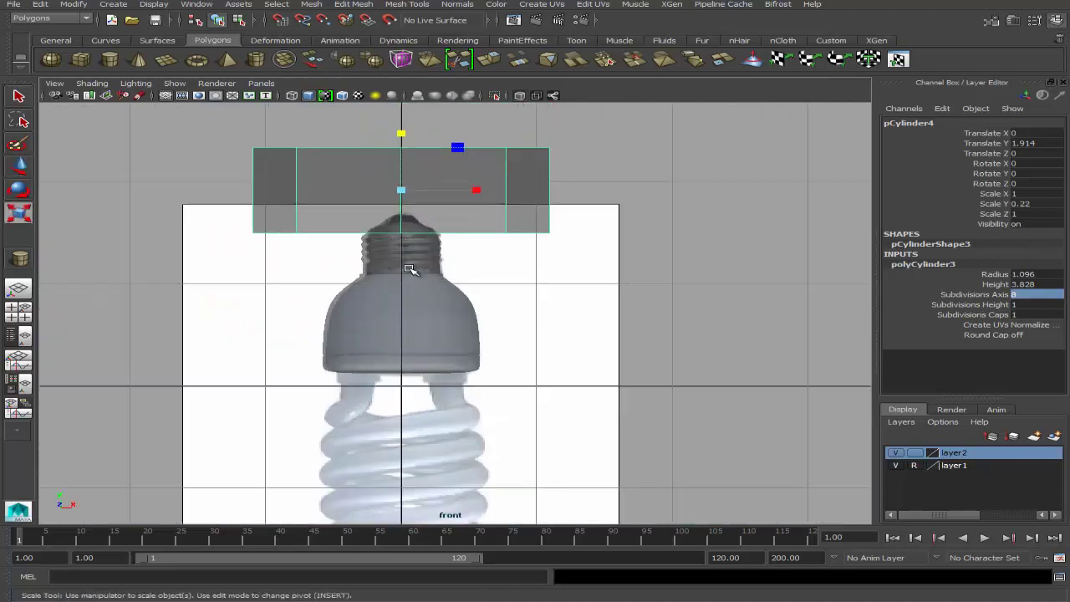
scroll(334, 217, up, 2)
mouse_move(393, 174)
mouse_down()
mouse_move(359, 178)
mouse_move(346, 382)
mouse_up()
Step: Shrink the band to connector size and lower it just under the base
key(w)
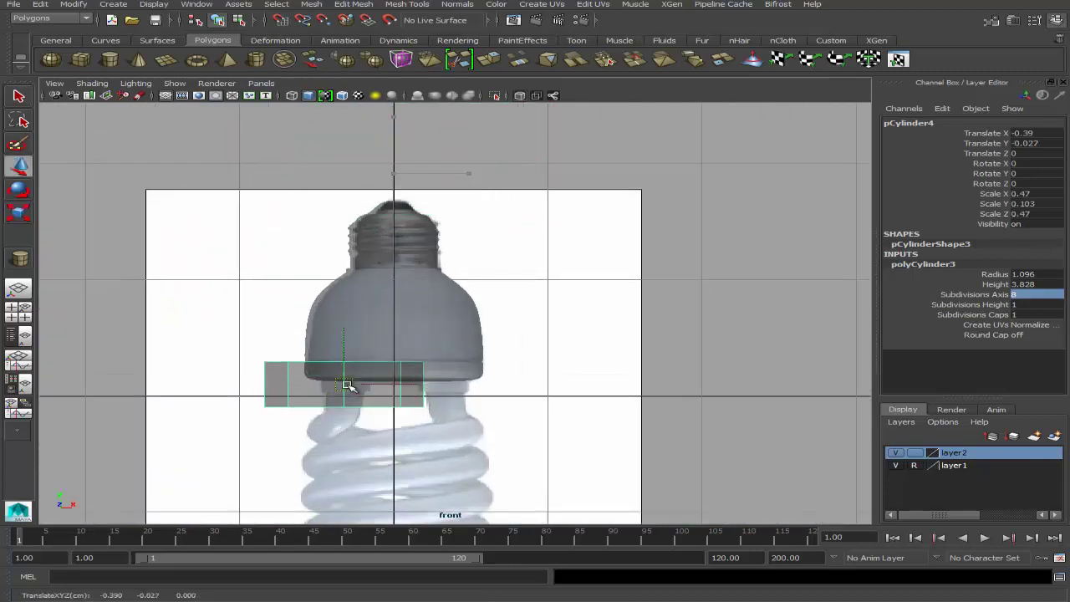
scroll(379, 280, up, 2)
scroll(378, 282, up, 3)
key(r)
middle_drag(262, 232, 112, 214)
key(w)
drag(407, 168, 410, 185)
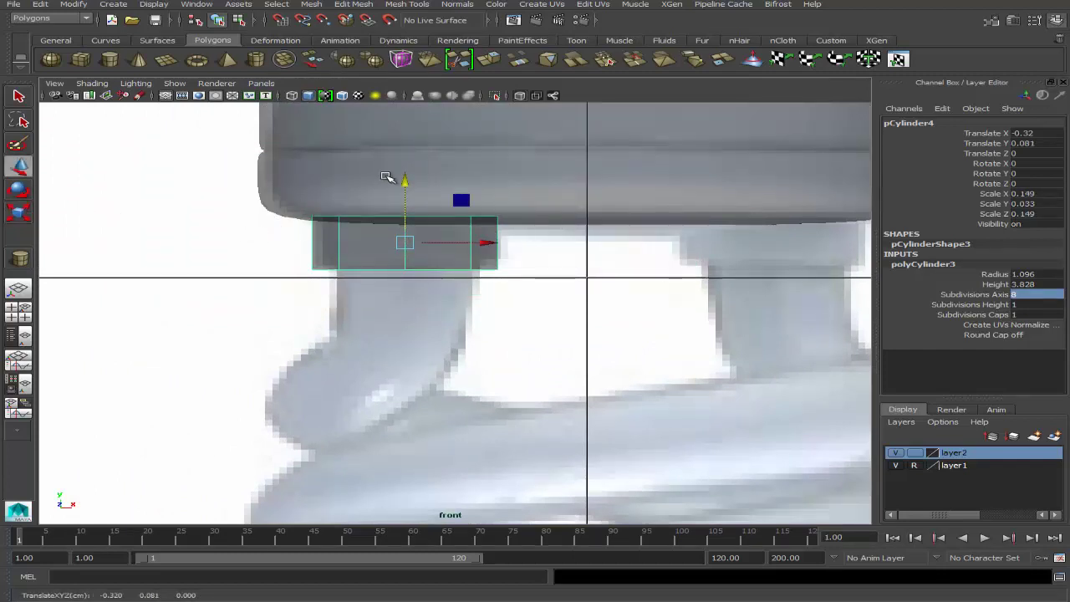
Step: Insert two edge loops near the band's top and bottom
key(3)
click(407, 3)
click(468, 146)
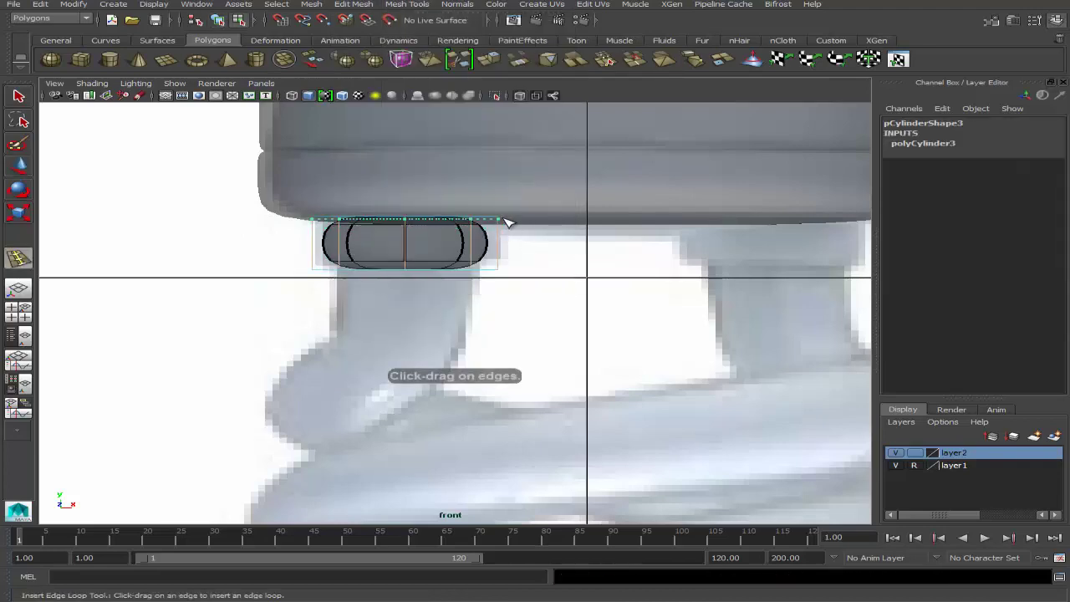
drag(504, 220, 507, 259)
click(506, 270)
key(1)
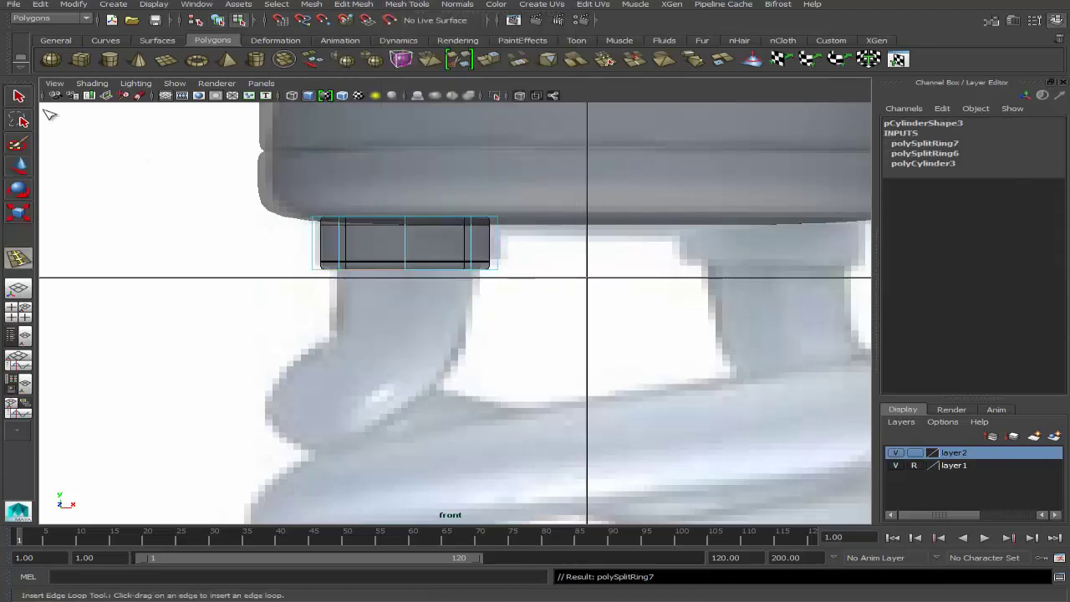
key(q)
Step: Nudge the band up slightly in the front view
key(space)
key(space)
key(space)
key(space)
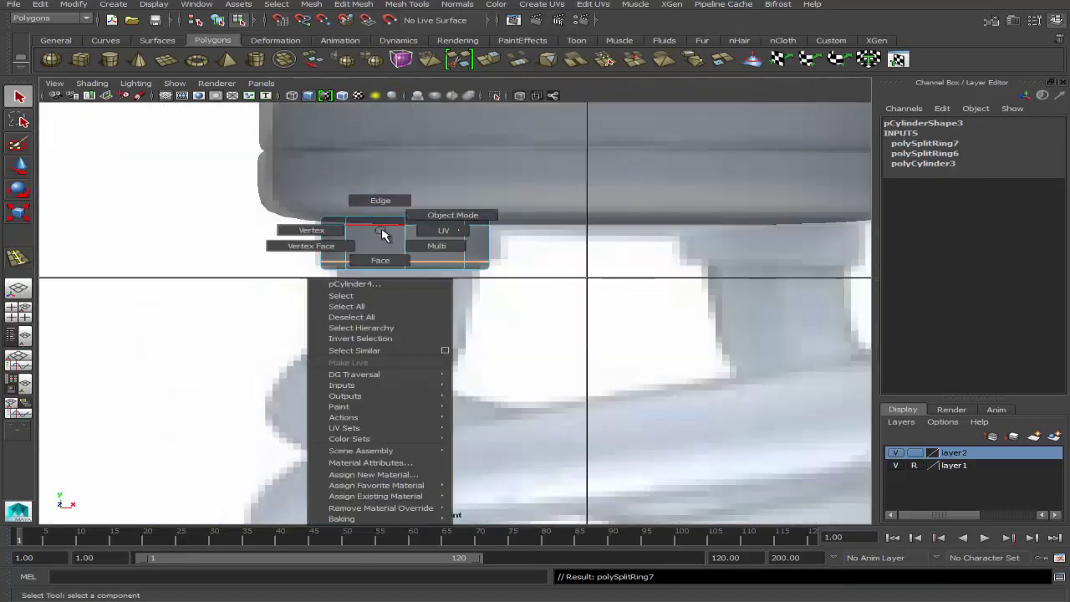
right_drag(382, 232, 449, 215)
key(r)
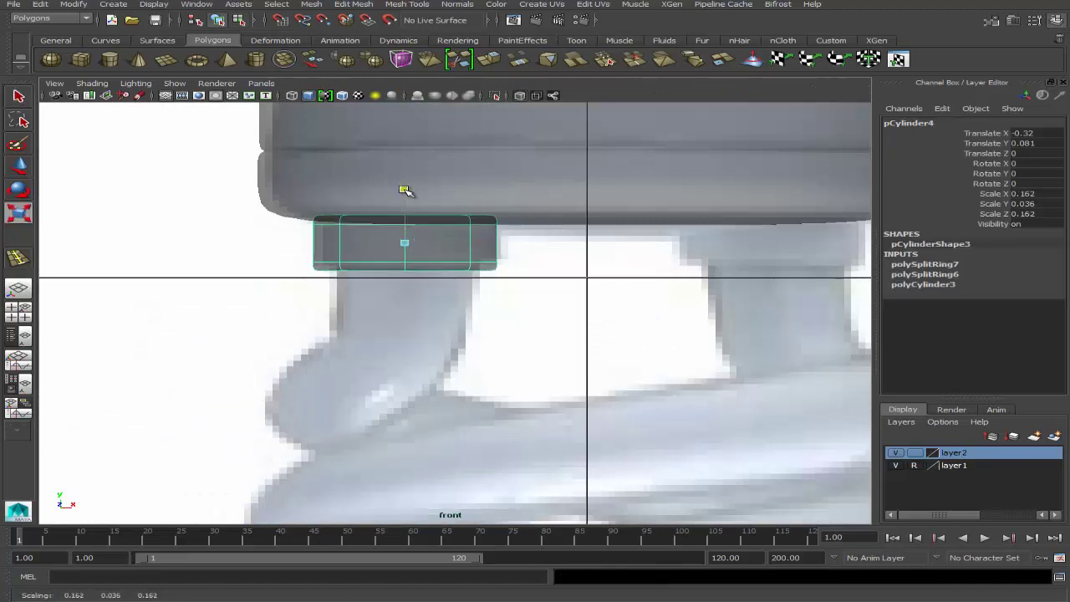
key(w)
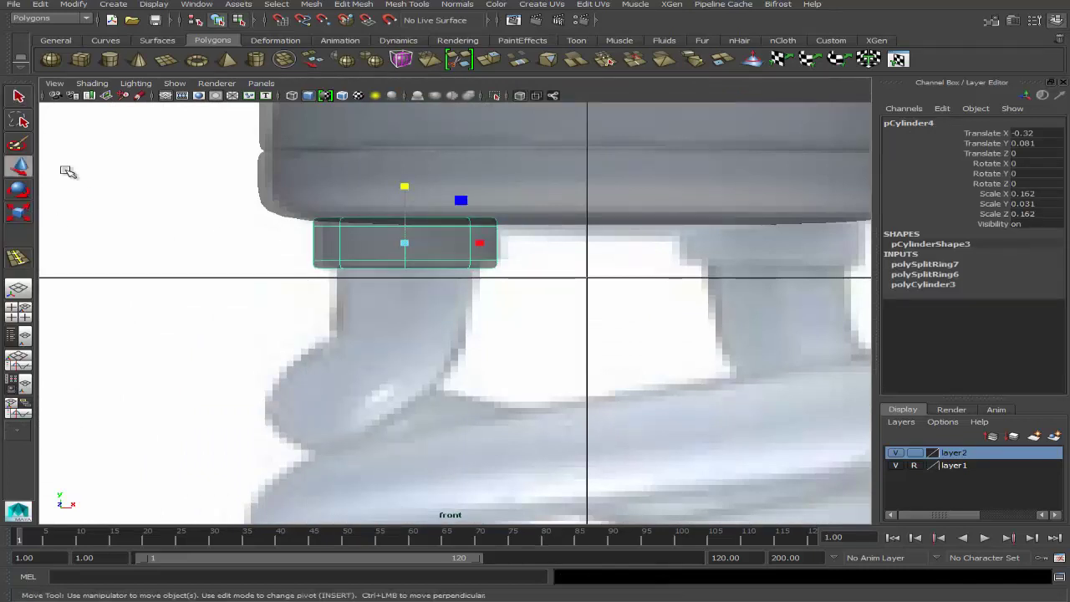
drag(406, 185, 407, 181)
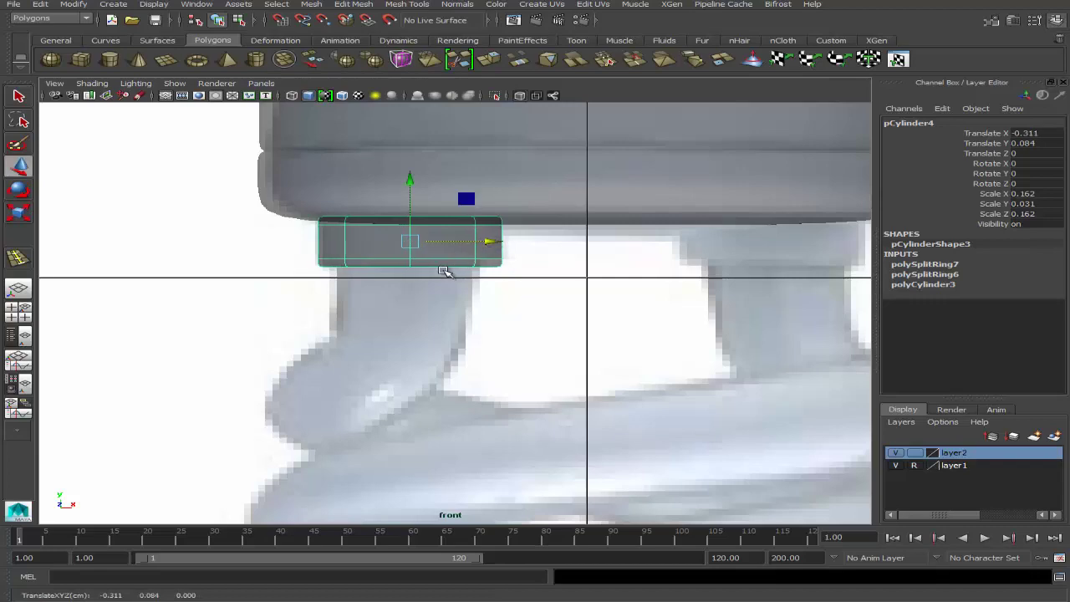
Step: Extrude and then delete the band's top cap faces to leave an opening
key(space)
key(space)
click(208, 313)
mouse_move(208, 312)
alt+mouse_down()
mouse_move(327, 332)
mouse_move(390, 257)
mouse_move(310, 270)
alt+mouse_up()
click(390, 257)
key(1)
right_drag(246, 201, 251, 251)
click(251, 220)
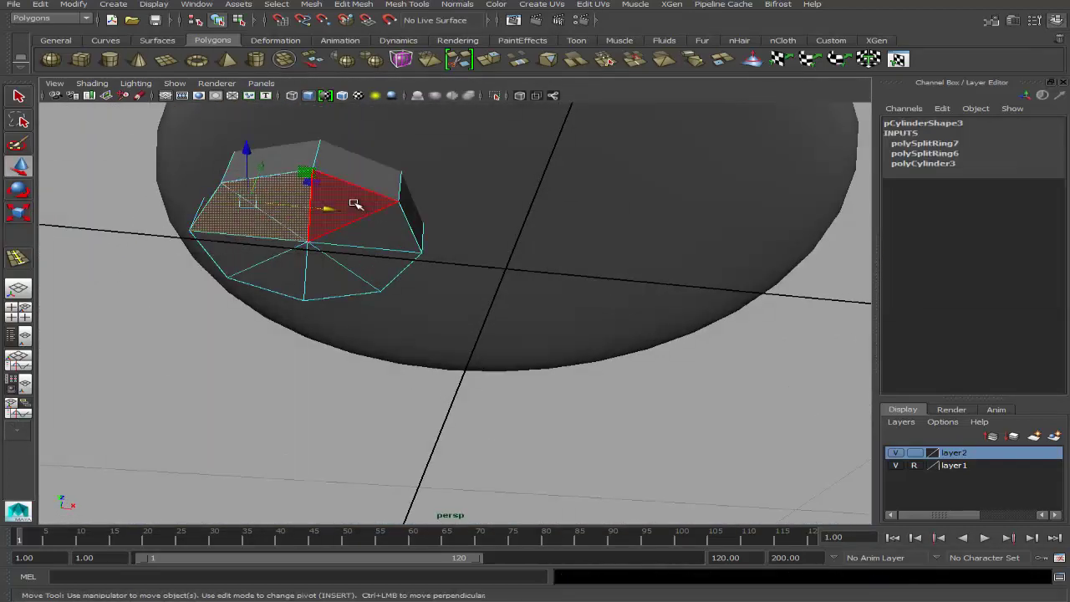
mouse_move(356, 204)
shift+mouse_down()
mouse_move(293, 263)
mouse_move(318, 279)
shift+mouse_up()
shift+click(266, 257)
click(485, 59)
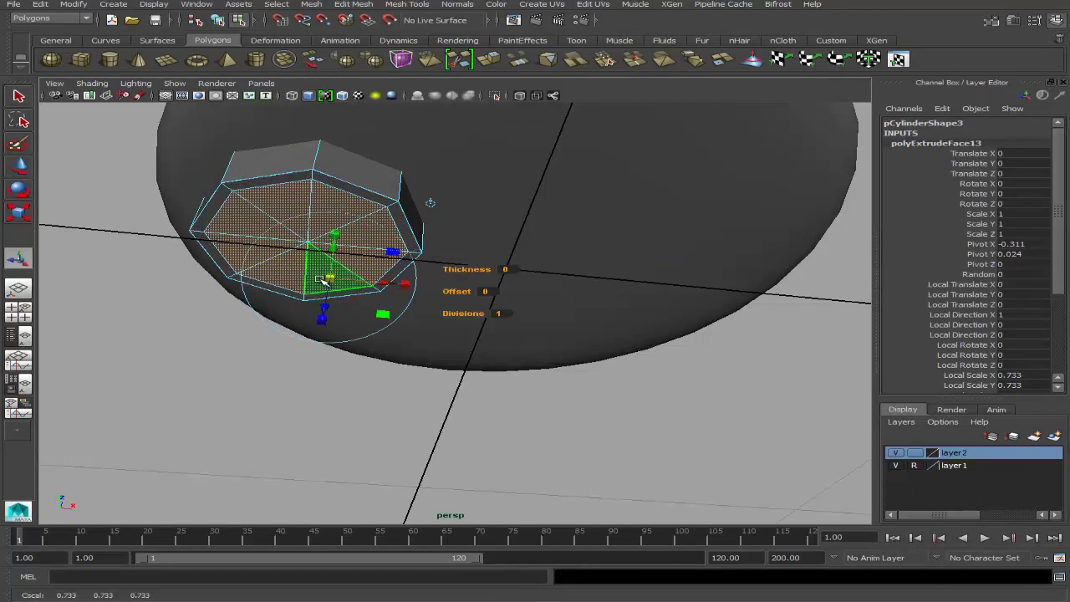
key(Delete)
Step: Raise the small connector cylinder until it meets the base
click(318, 167)
mouse_move(186, 294)
alt+mouse_down()
mouse_move(287, 322)
mouse_move(334, 251)
alt+mouse_up()
click(351, 234)
key(r)
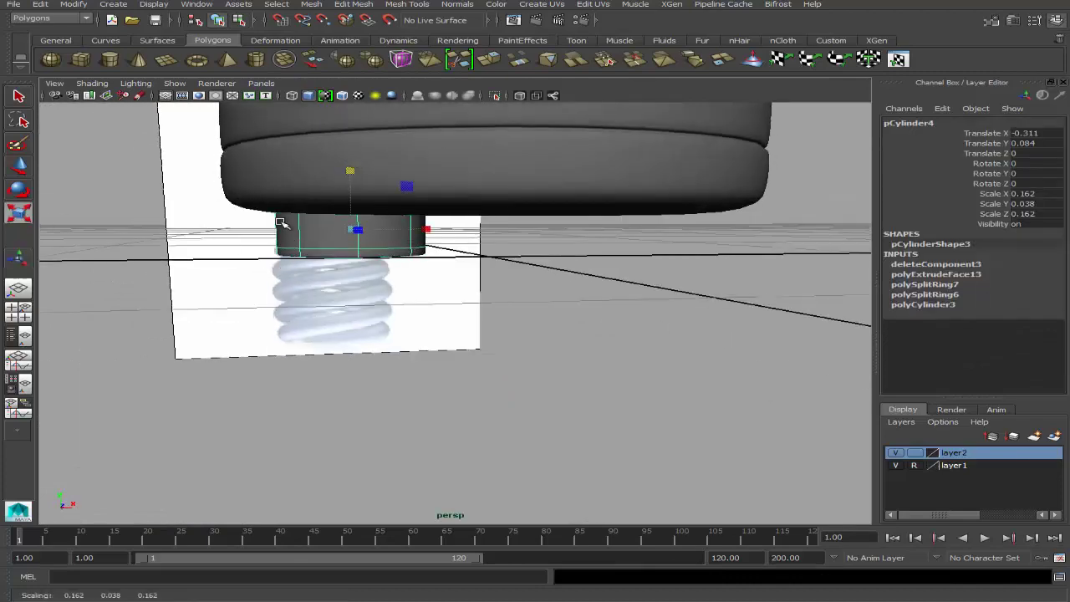
key(space)
key(space)
key(w)
drag(416, 191, 417, 167)
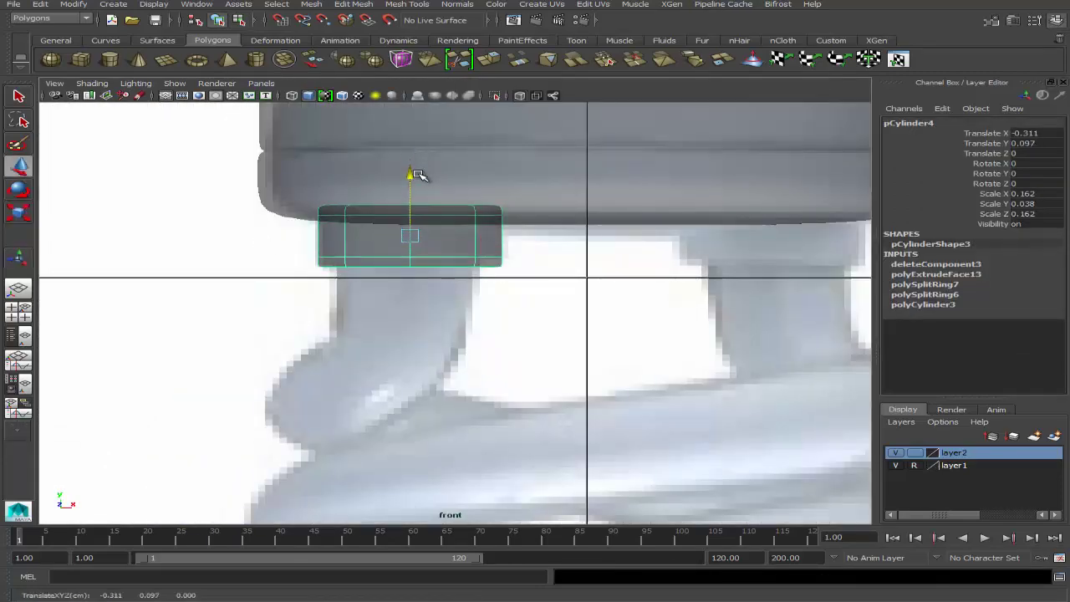
key(space)
key(space)
alt+drag(535, 148, 490, 277)
Step: Shift the base's bottom edge loop slightly in the front view
click(490, 276)
right_click(508, 216)
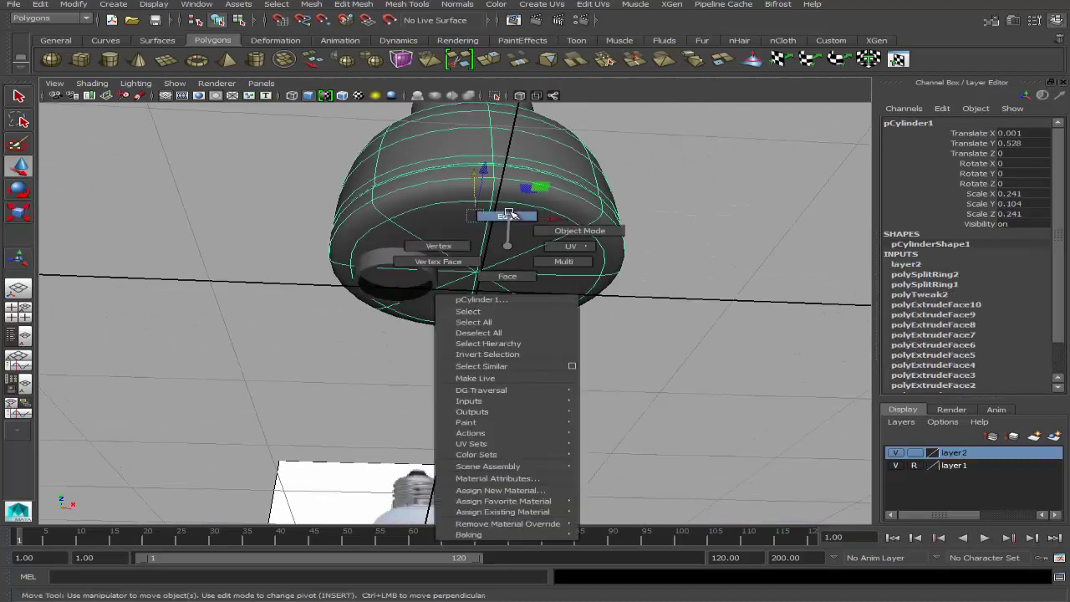
click(508, 215)
key(1)
key(space)
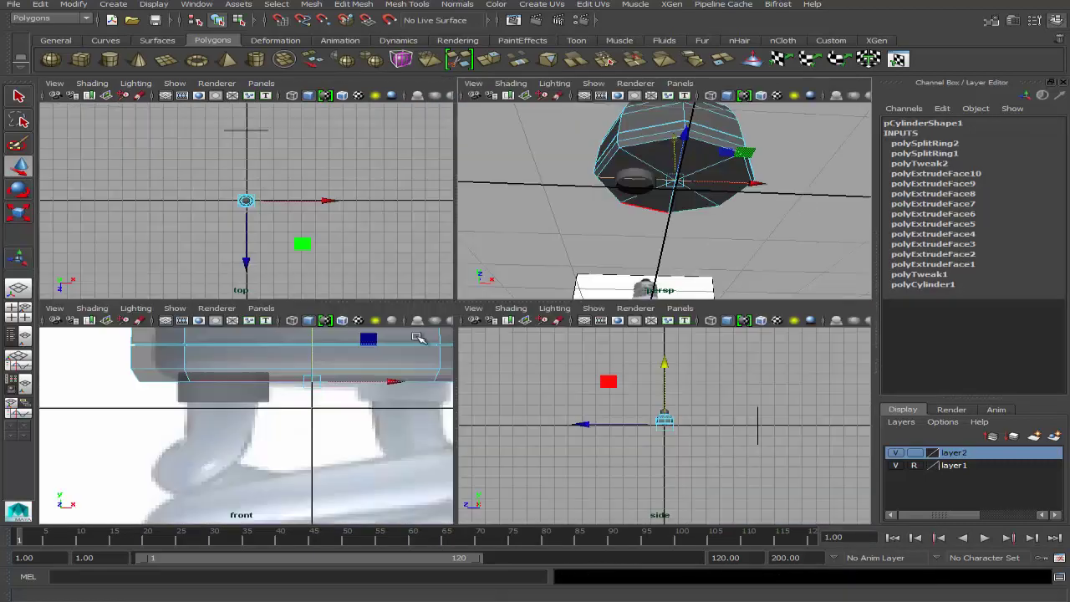
key(space)
drag(590, 181, 588, 177)
alt+middle_drag(487, 219, 339, 277)
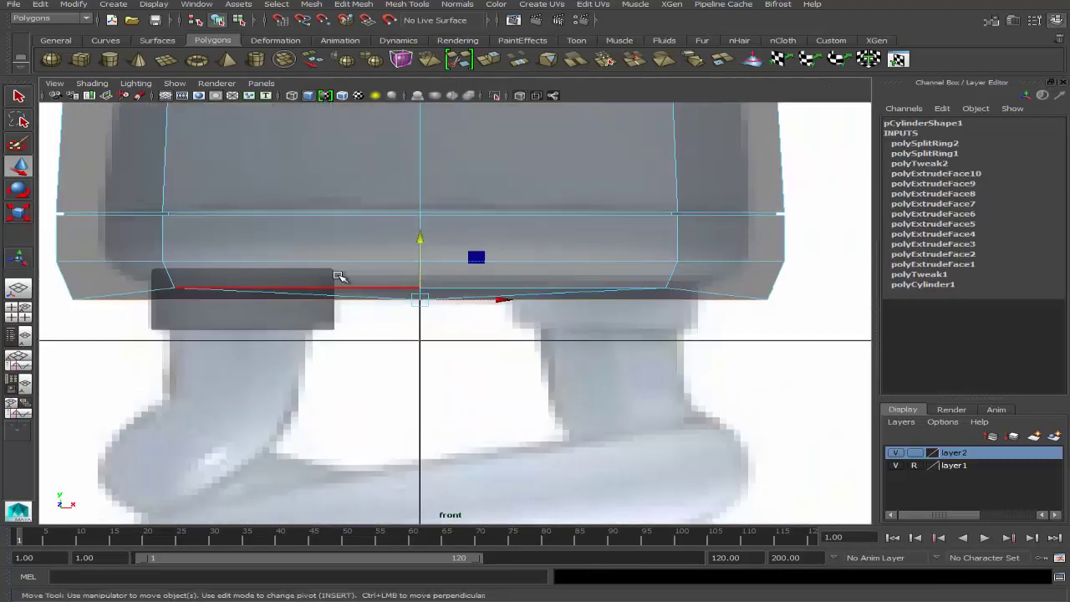
Step: Toggle wireframe, shaded and smooth display, then reselect the base body
key(4)
key(5)
key(3)
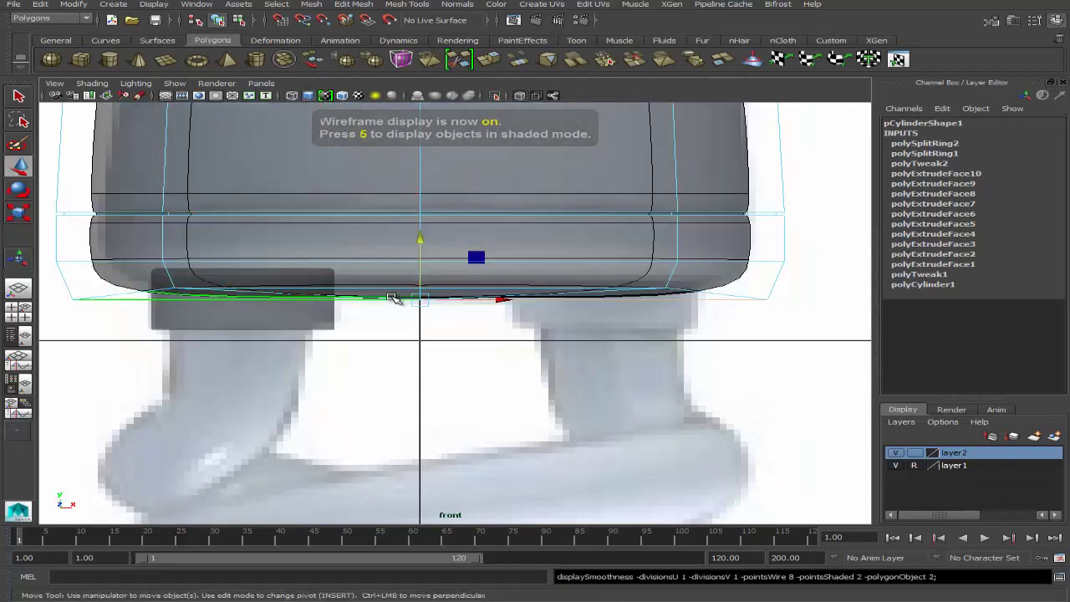
alt+middle_drag(356, 349, 501, 268)
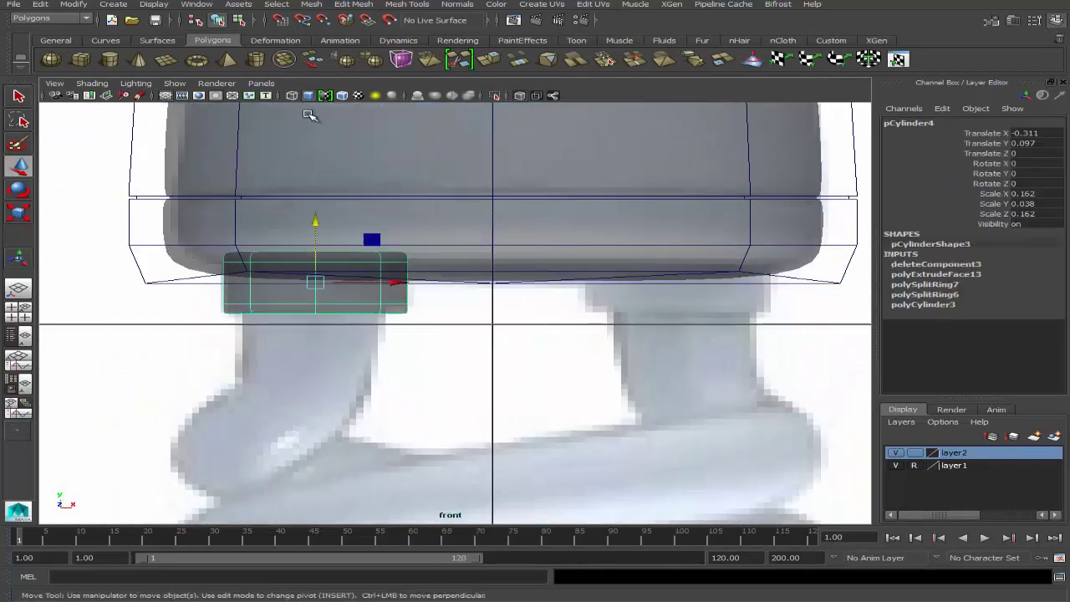
alt+middle_drag(357, 151, 363, 299)
click(368, 230)
scroll(363, 298, down, 5)
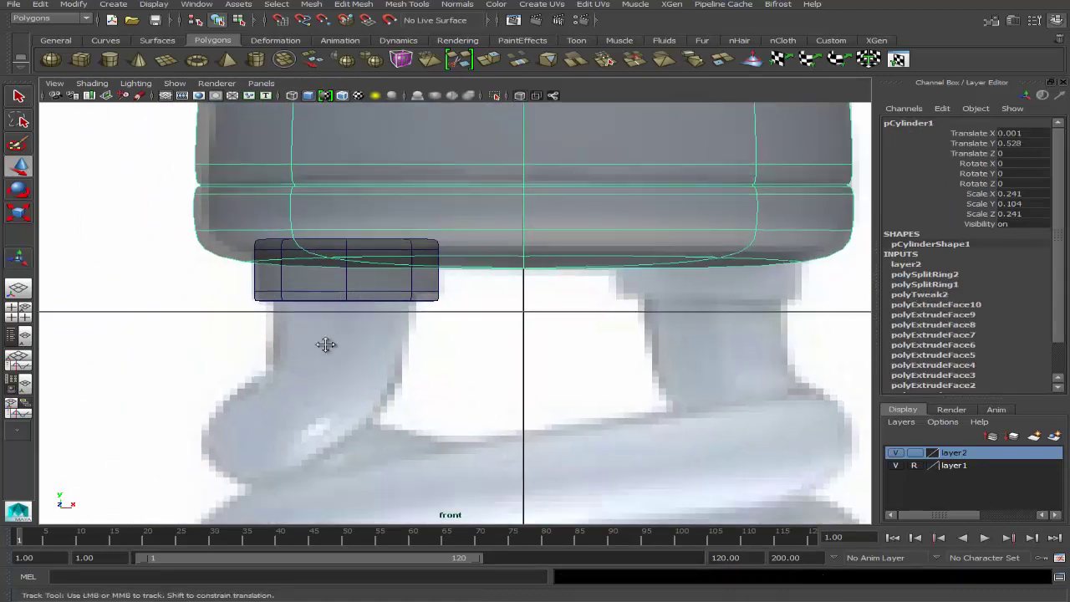
scroll(487, 296, down, 5)
key(space)
key(space)
alt+drag(394, 318, 471, 306)
scroll(397, 322, down, 5)
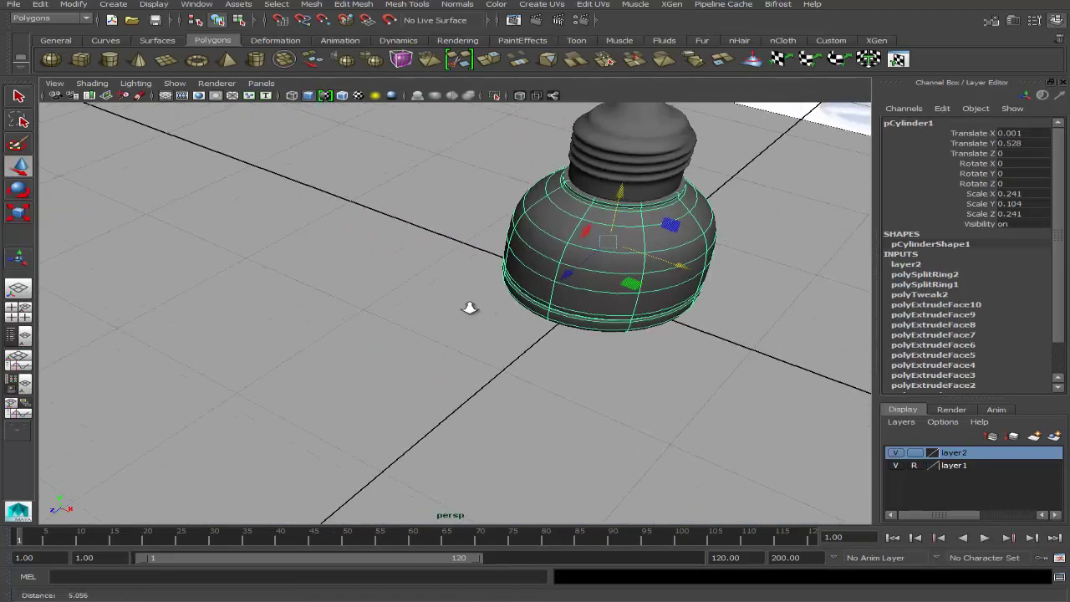
Step: Draw a polygon helix around the base, zero its X position, and show its settings
click(113, 5)
click(325, 149)
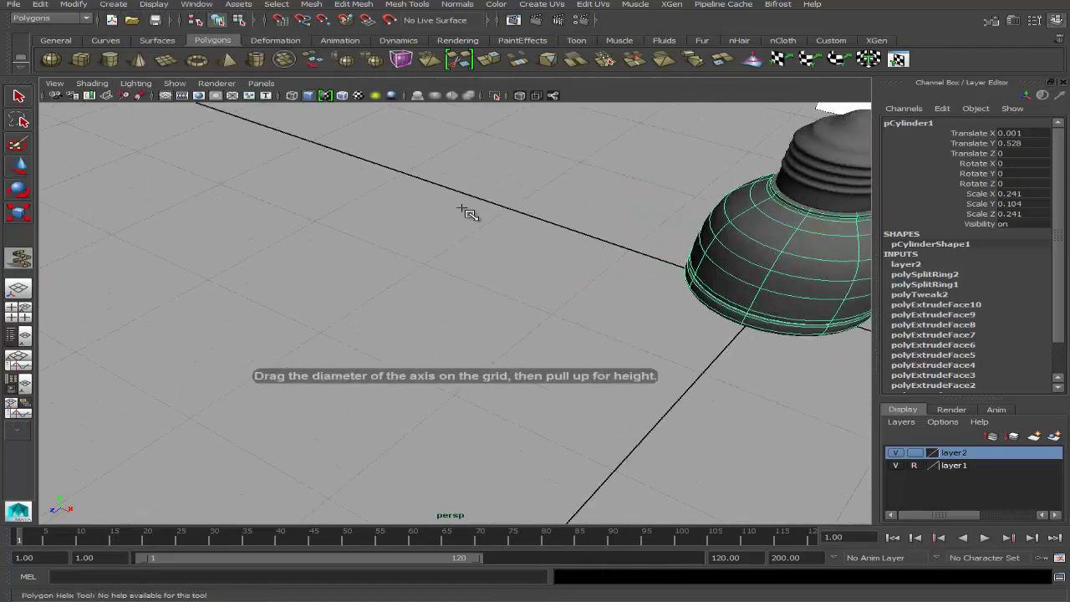
mouse_move(346, 323)
mouse_down()
mouse_move(535, 326)
mouse_move(490, 187)
mouse_move(554, 260)
mouse_move(533, 278)
mouse_up()
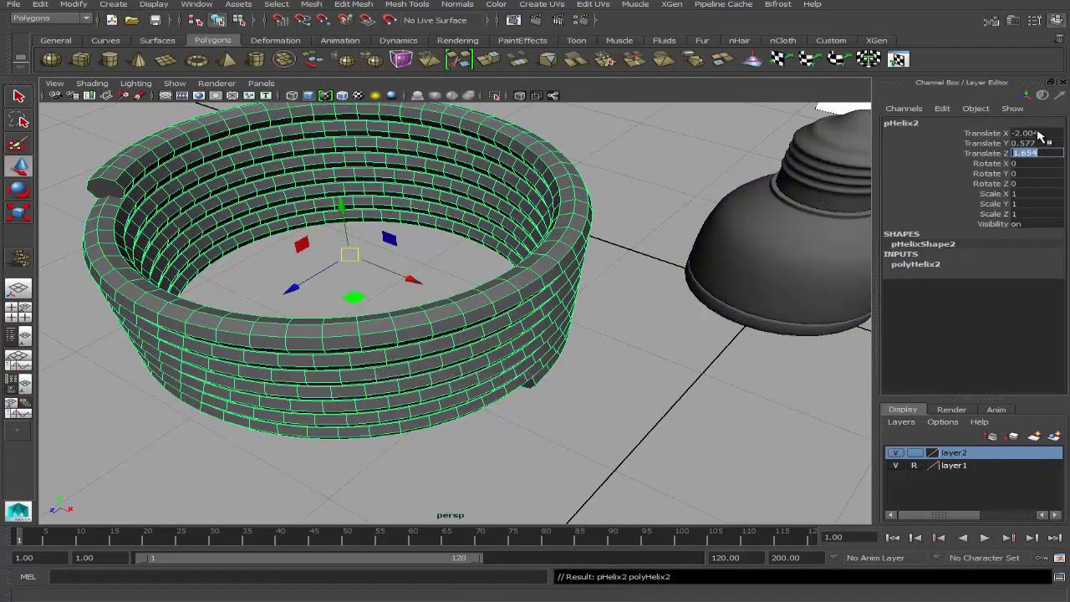
text(0)
key(Return)
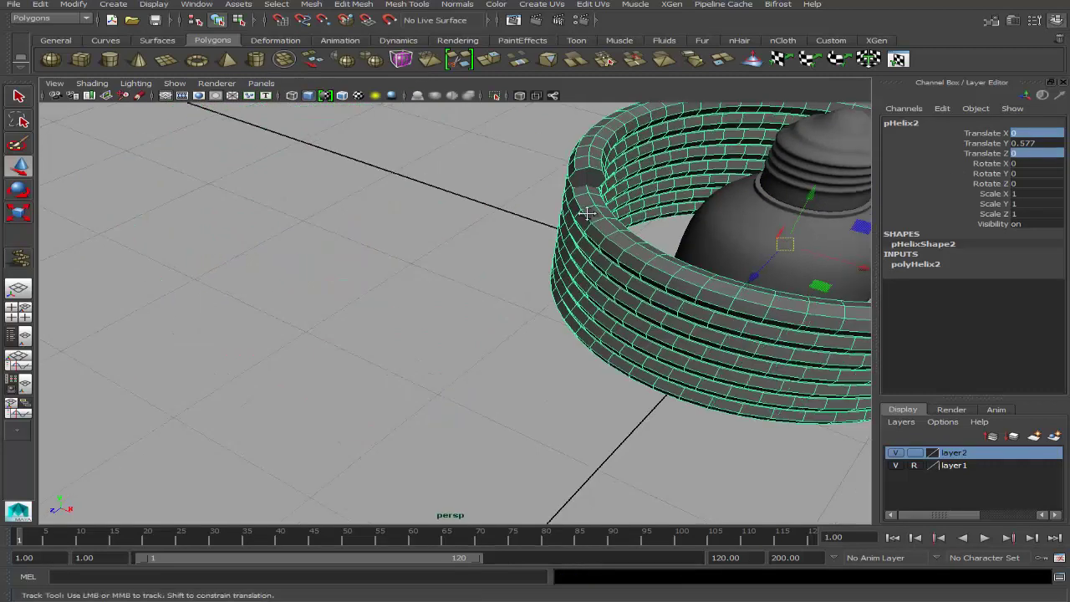
key(f)
key(ctrl+a)
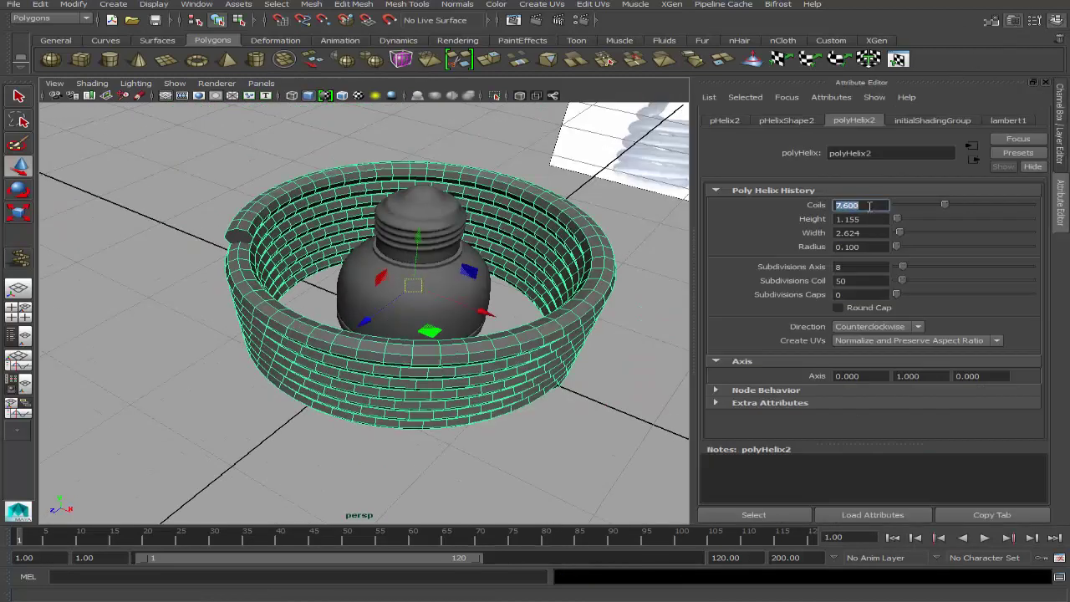
Step: Set the helix to 2.5 coils and 20 coil subdivisions, undoing a trial axis value 3
key(Return)
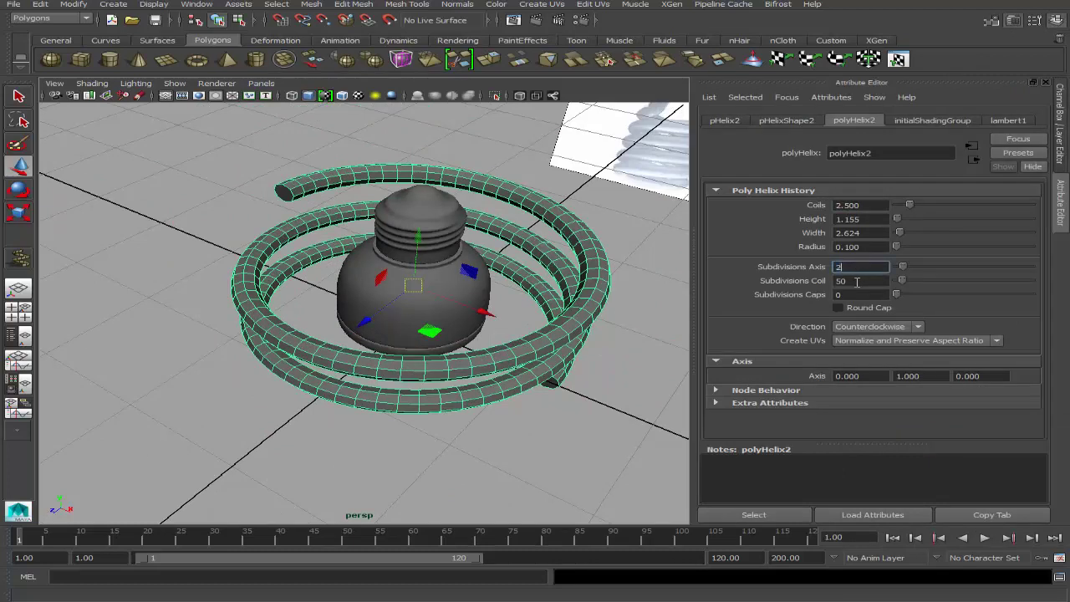
key(Tab)
key(ctrl+z)
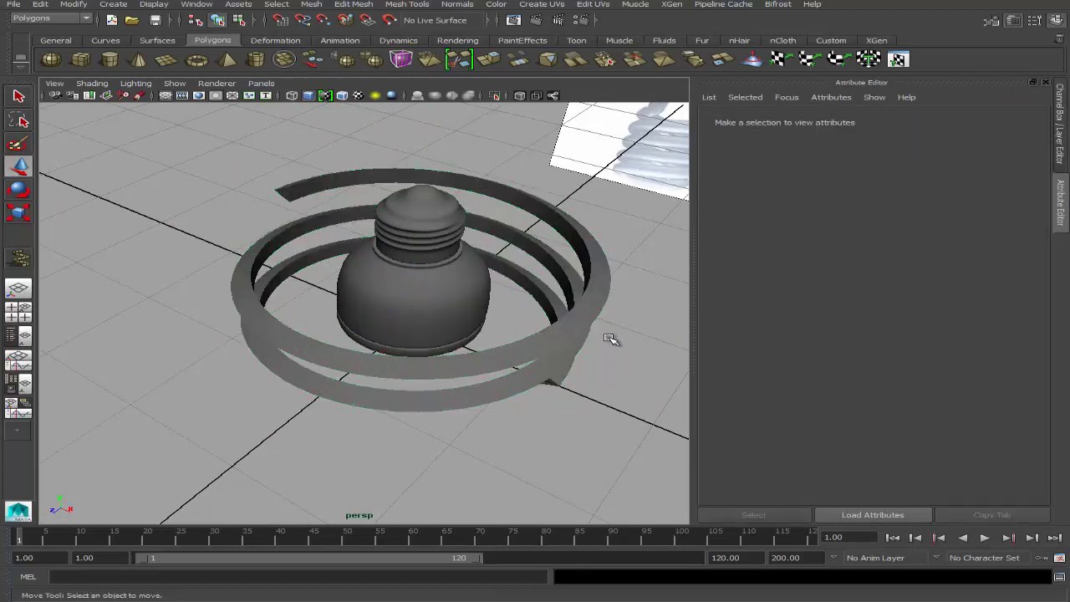
text(20)
key(Return)
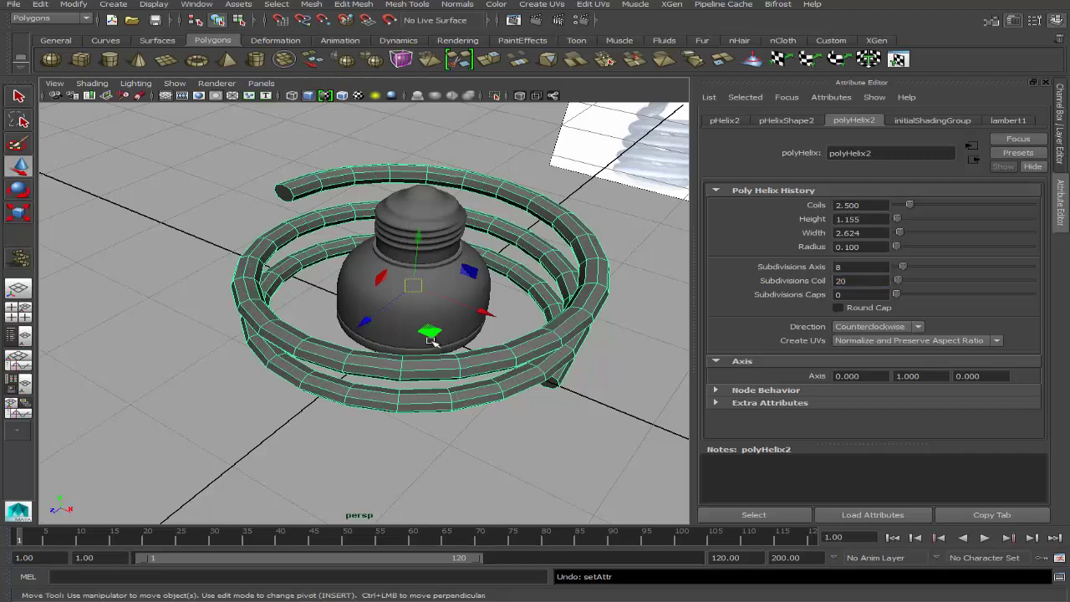
key(space)
key(space)
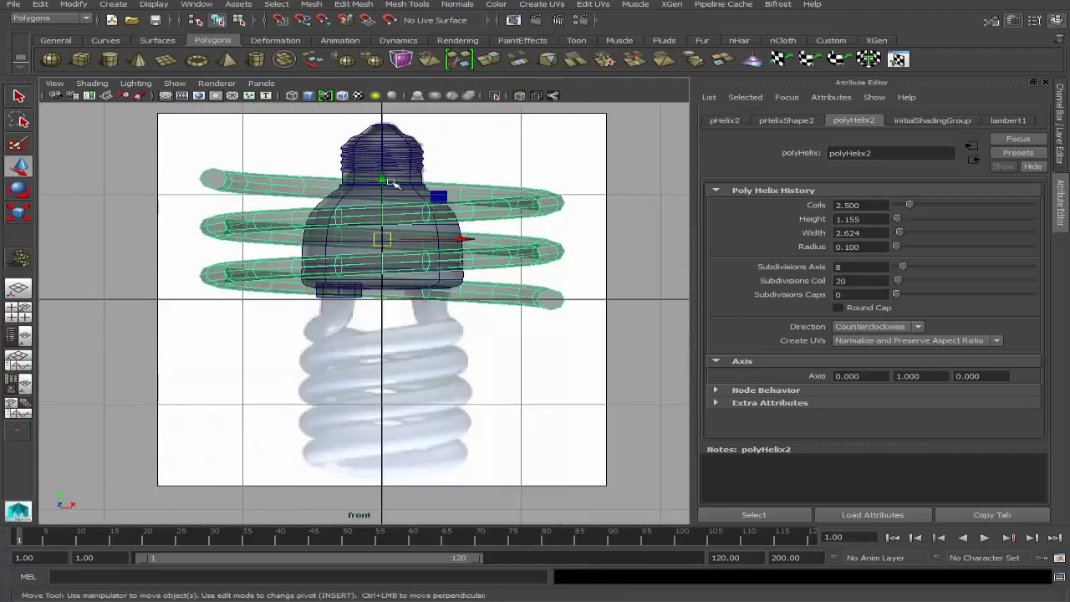
Step: Move the helix below the base and narrow its width to 1.2
drag(382, 201, 382, 354)
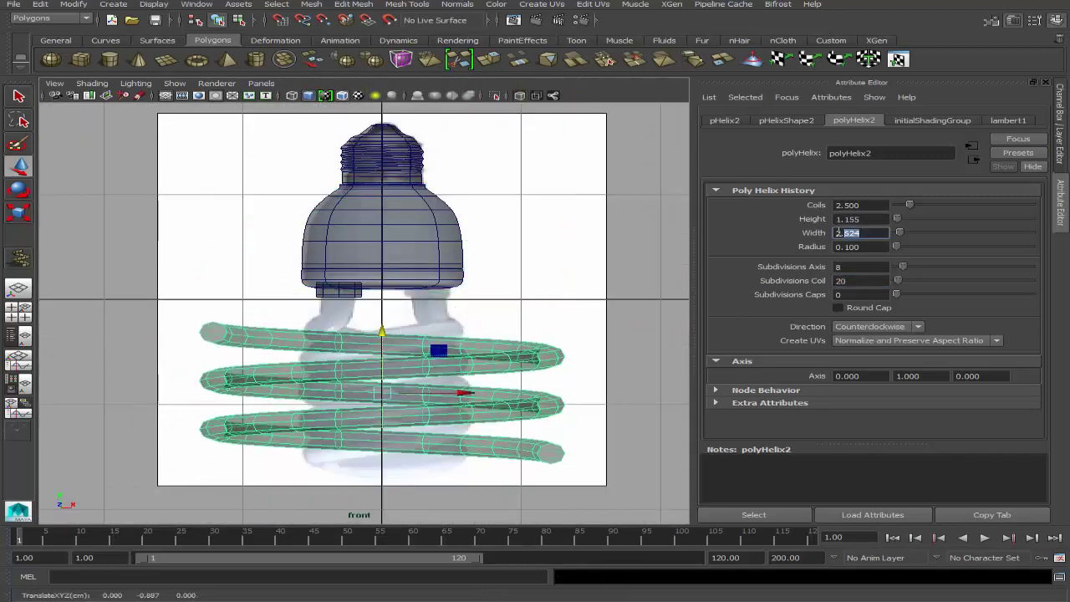
text(1)
key(Return)
text(1.9)
key(Return)
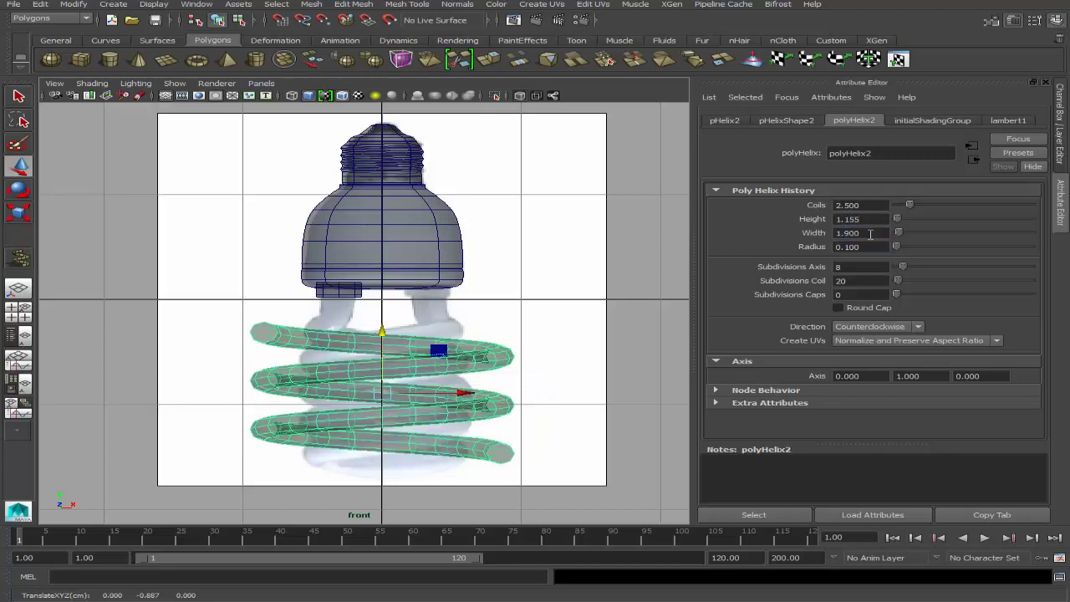
text(1.500)
key(Return)
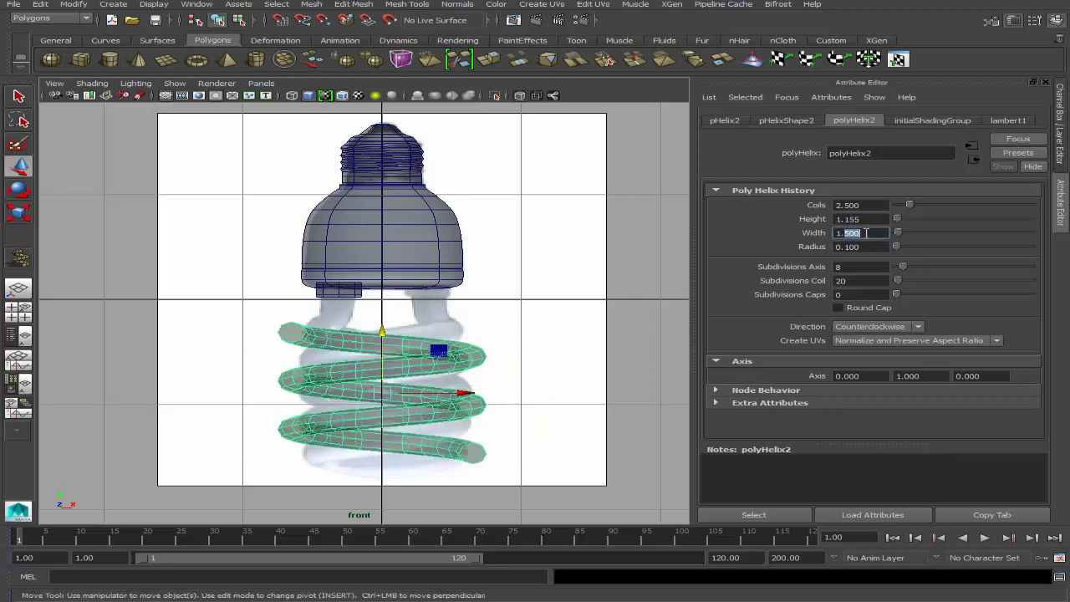
text(1.2)
key(Return)
scroll(545, 267, up, 2)
scroll(530, 270, up, 2)
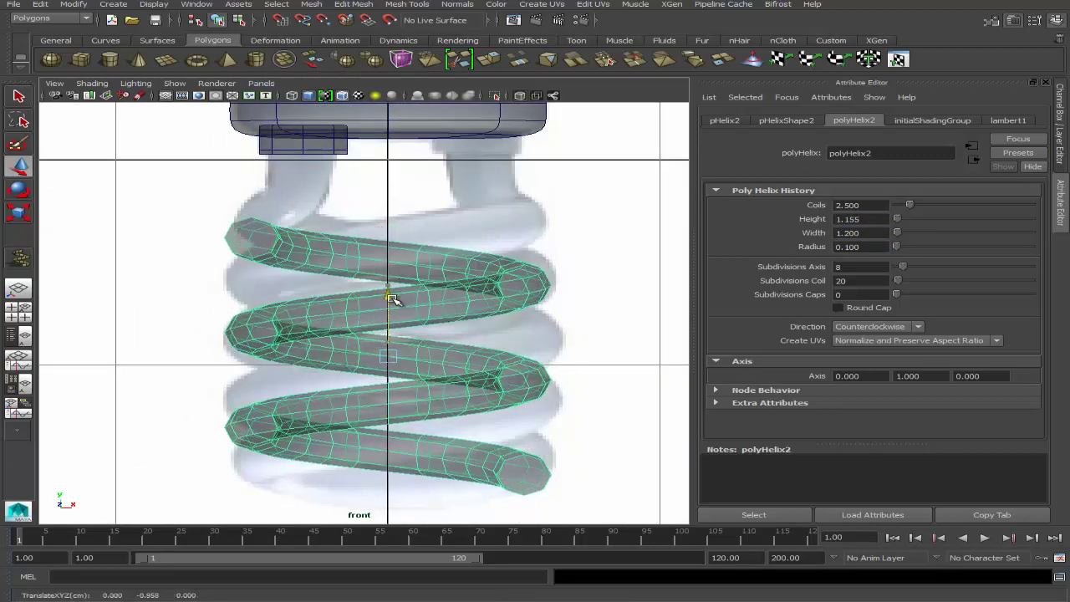
Step: Nudge the helix into place and thicken the tube radius to 0.130
drag(393, 299, 393, 294)
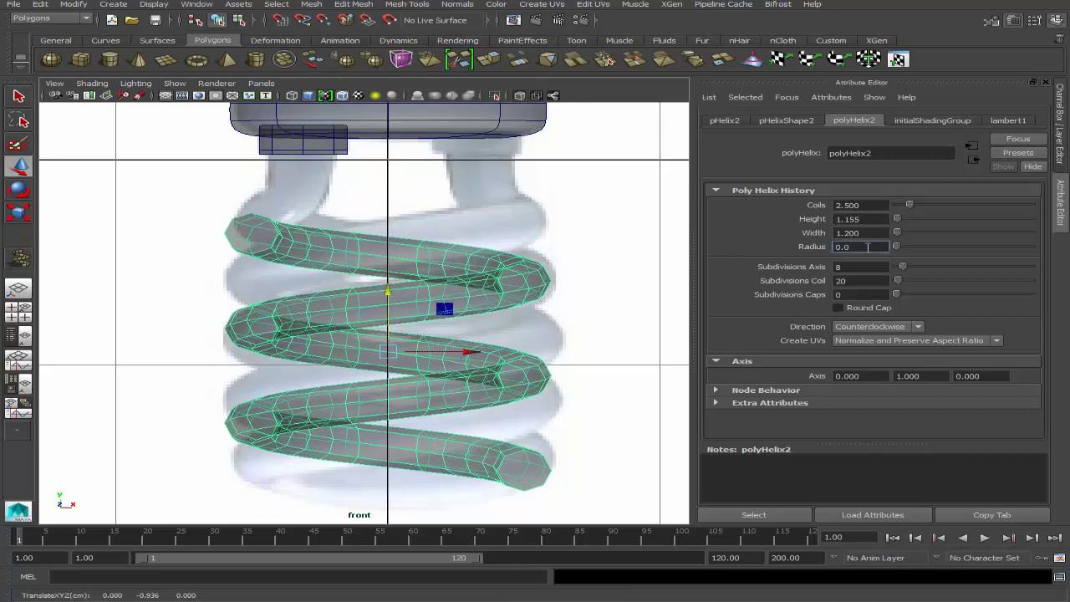
text(9)
key(Return)
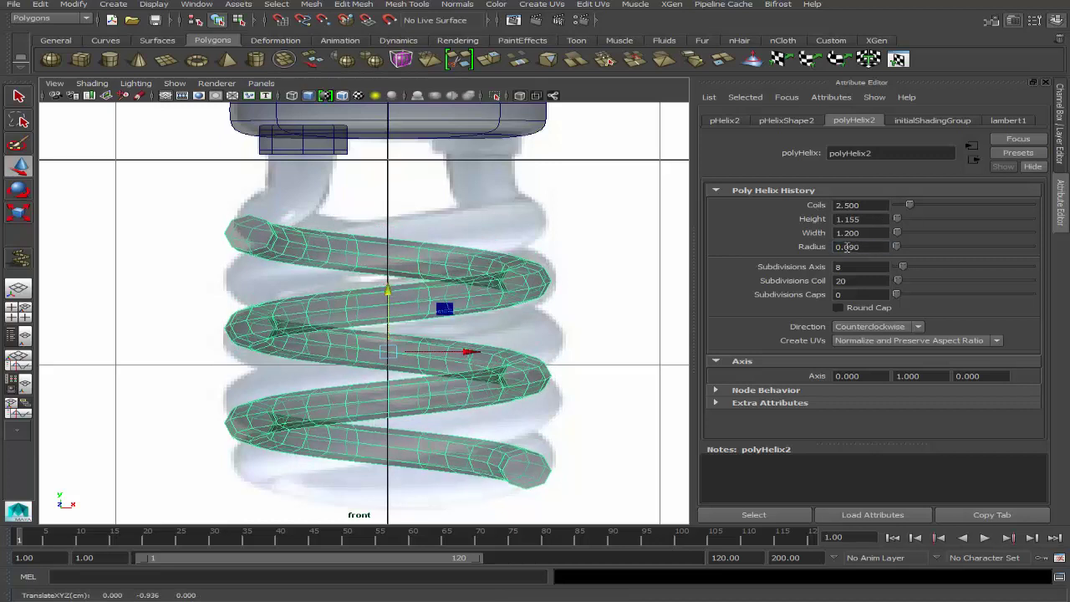
text(1)
key(Return)
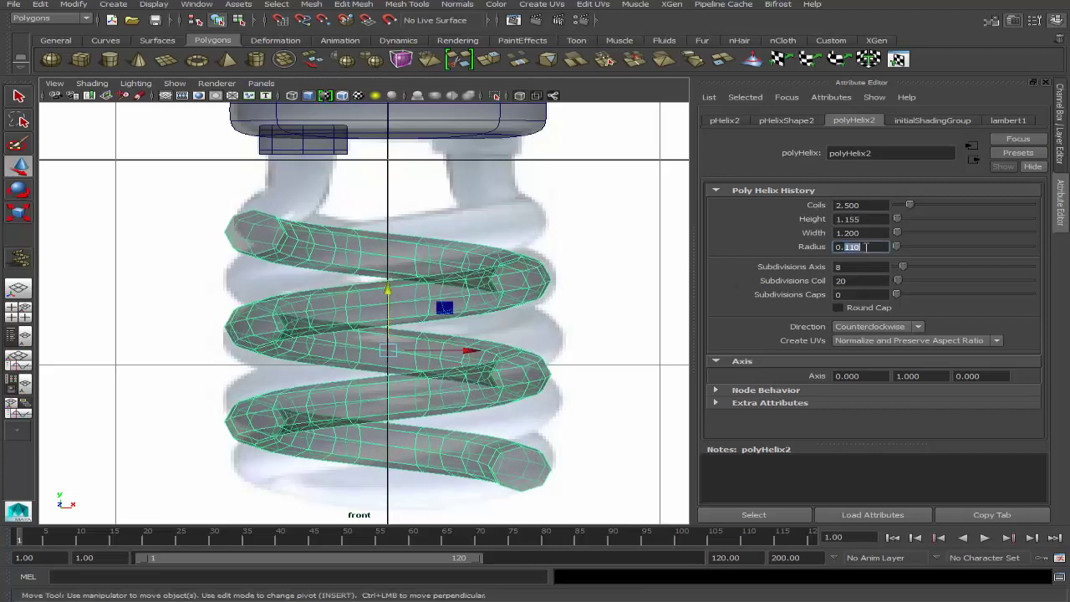
text(0.13)
key(Return)
drag(388, 294, 388, 304)
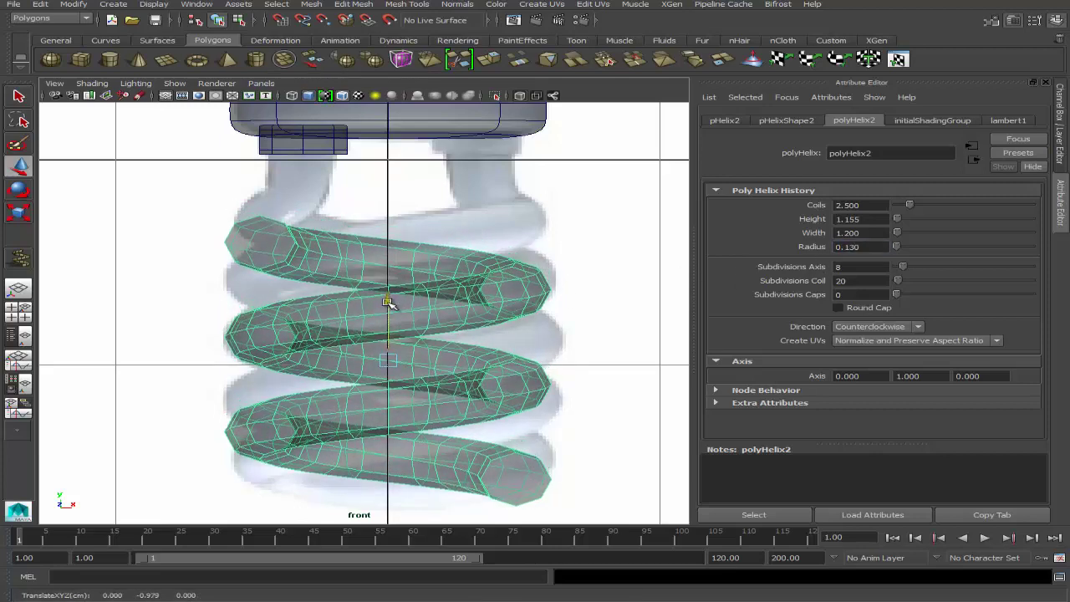
Step: Set the helix height to 1.3 after trying 1.0, 1.9, 1.6 and 1.4
text(0)
key(Return)
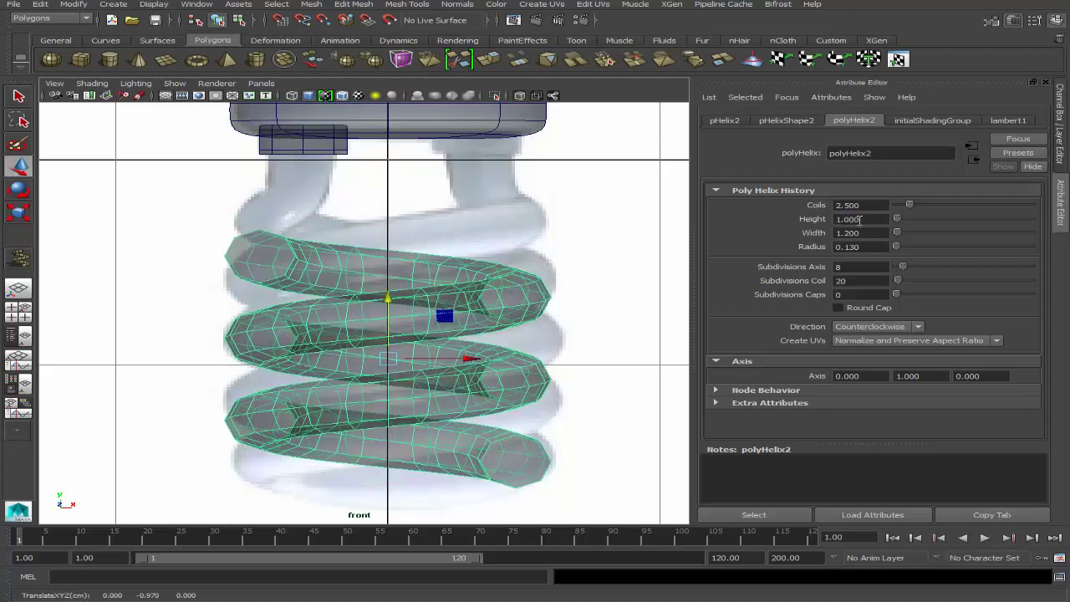
text(9)
key(Return)
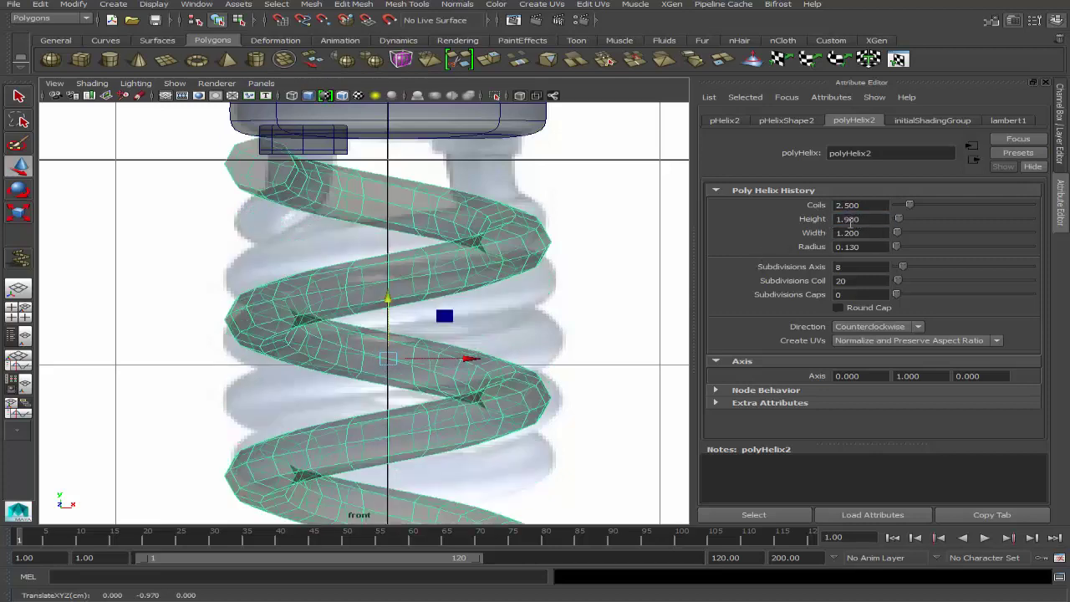
text(6)
key(Return)
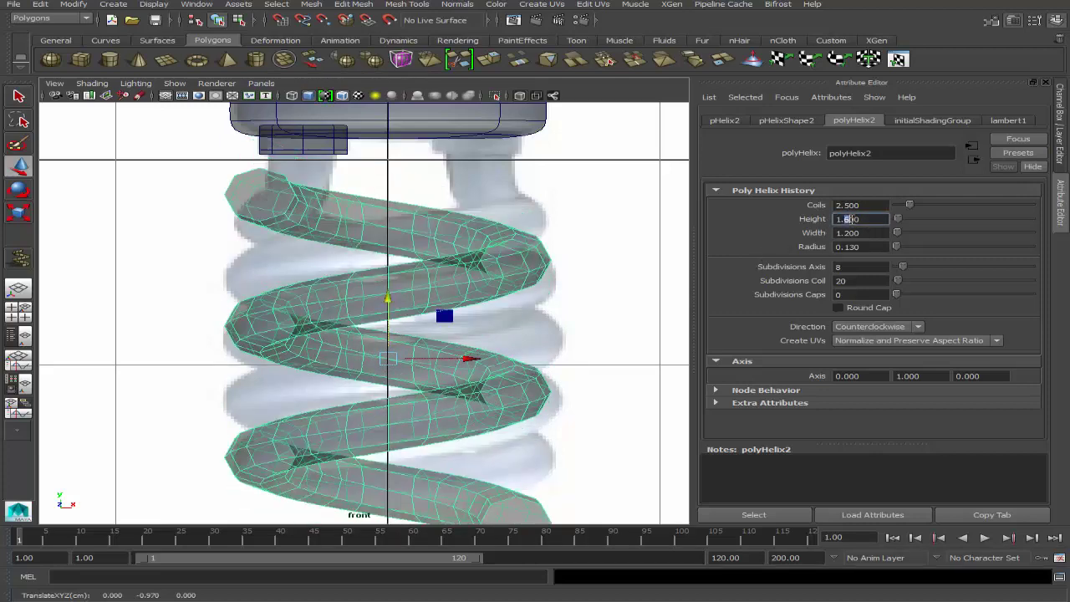
text(4)
key(Return)
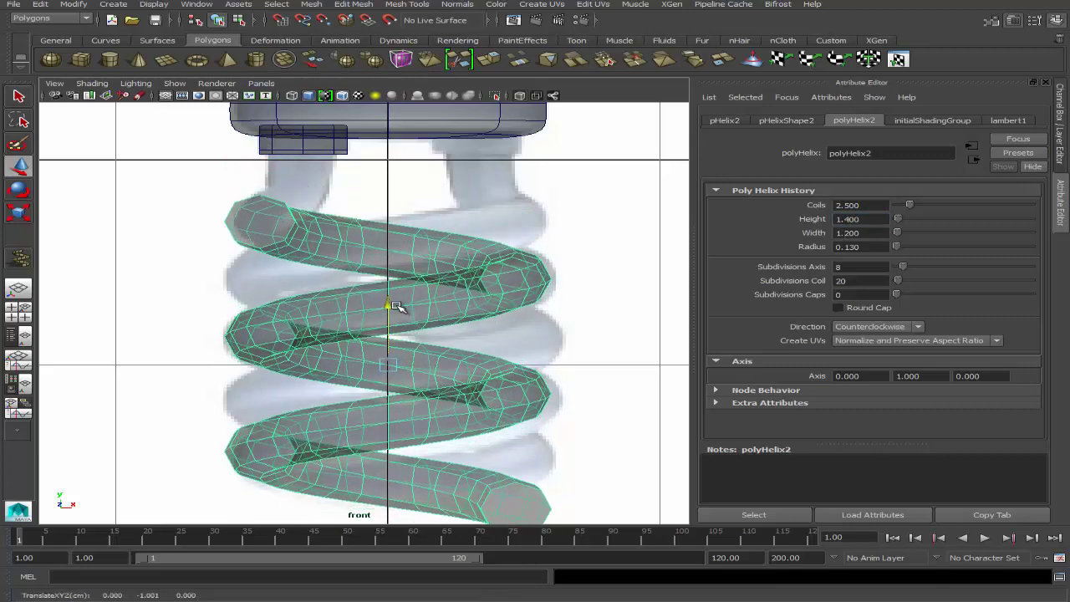
alt+middle_drag(393, 306, 415, 272)
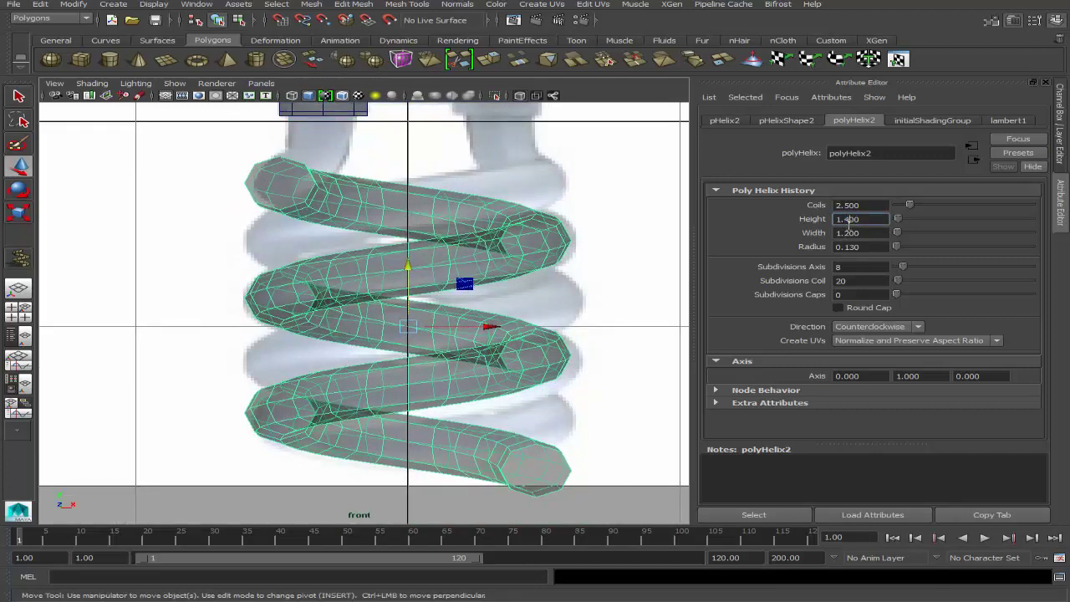
text(1.300)
key(Return)
drag(413, 267, 412, 270)
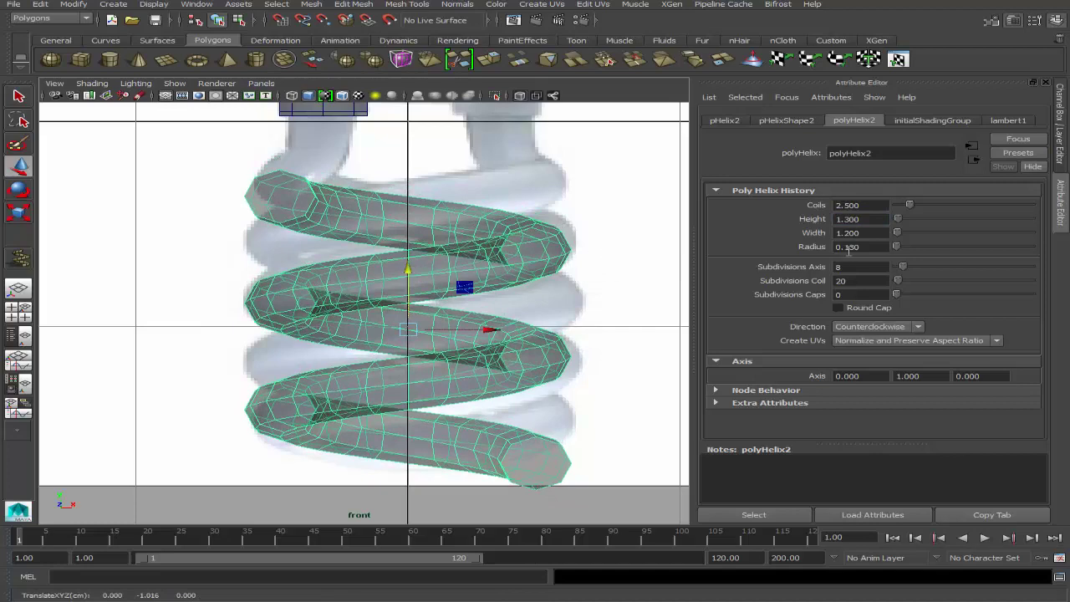
click(861, 247)
text(0.11)
Step: Scale the helix up slightly and settle the tube radius at 0.130
key(Return)
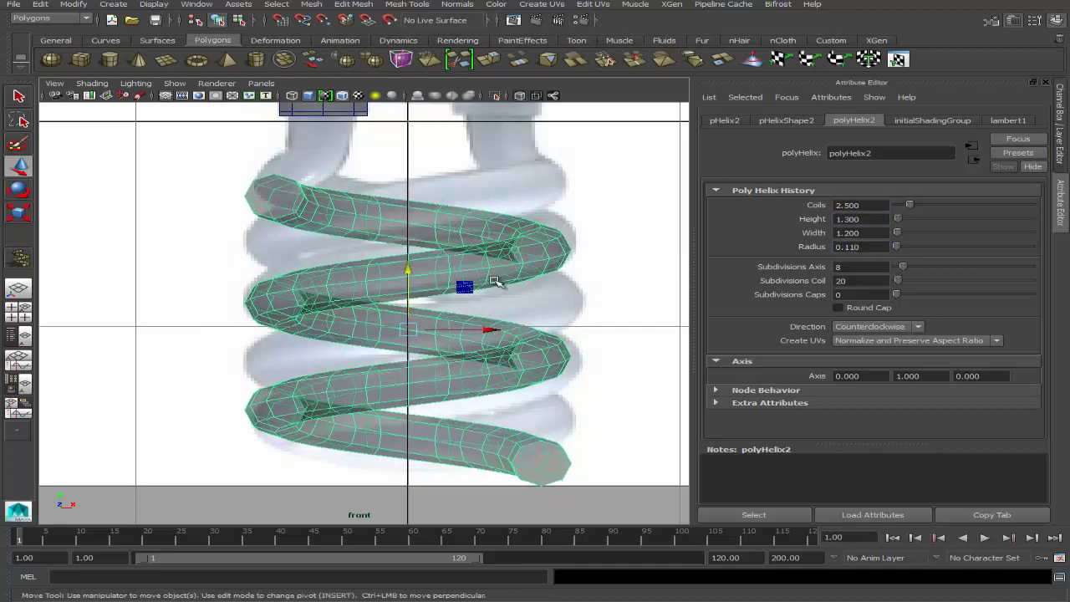
key(r)
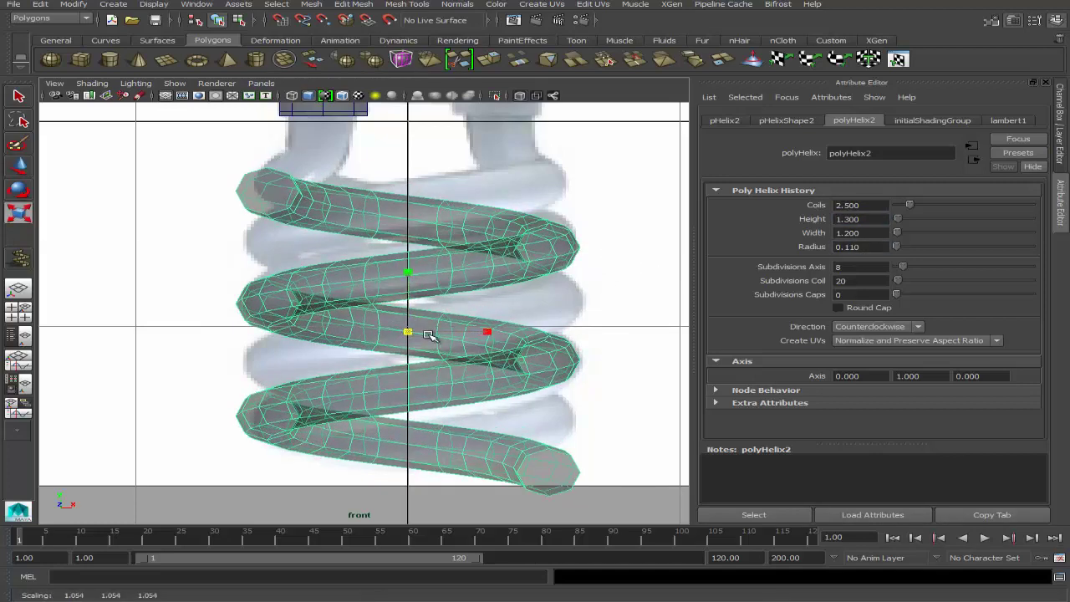
drag(407, 332, 411, 341)
alt+middle_drag(411, 341, 401, 313)
key(3)
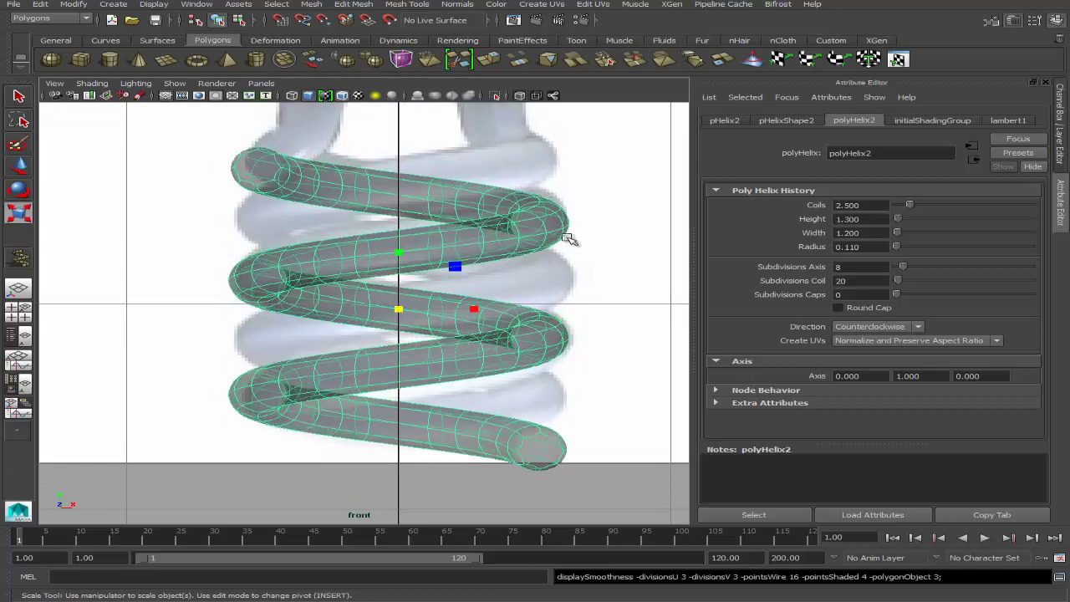
key(w)
key(1)
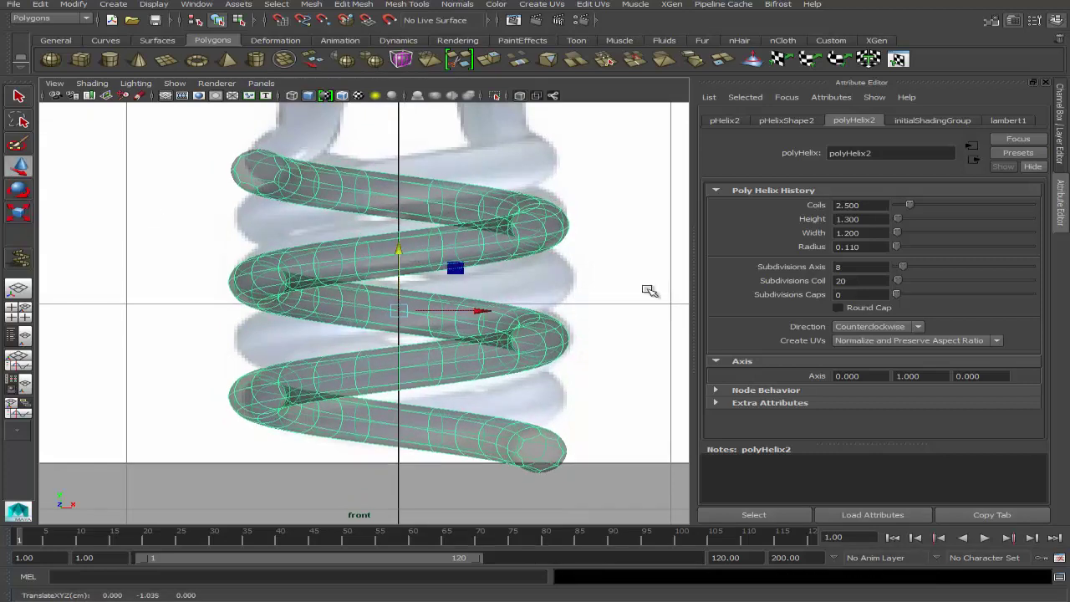
text(20)
key(Return)
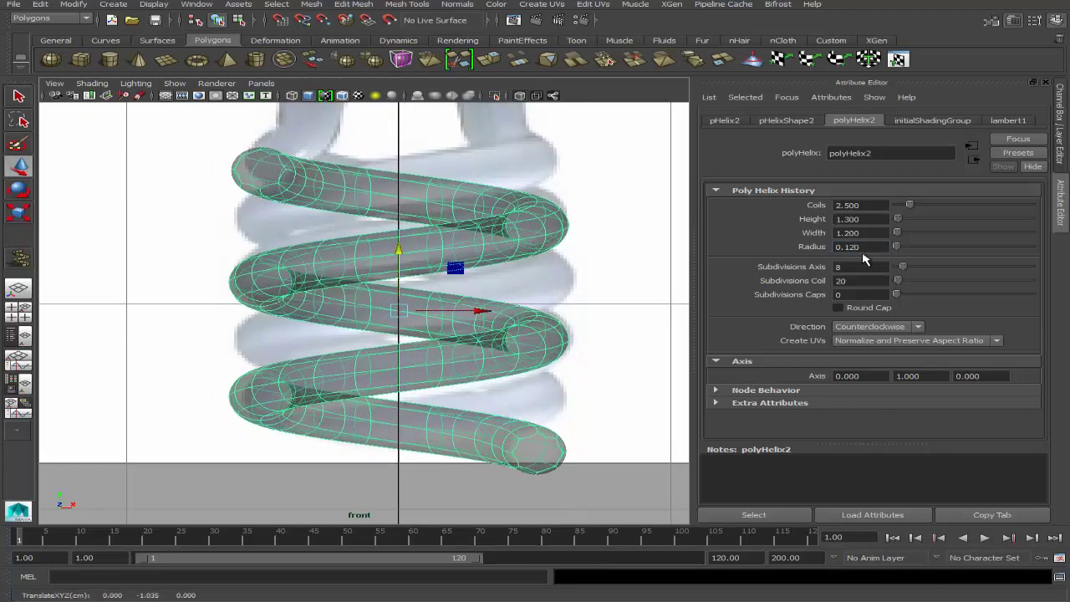
drag(392, 256, 402, 254)
drag(846, 247, 855, 248)
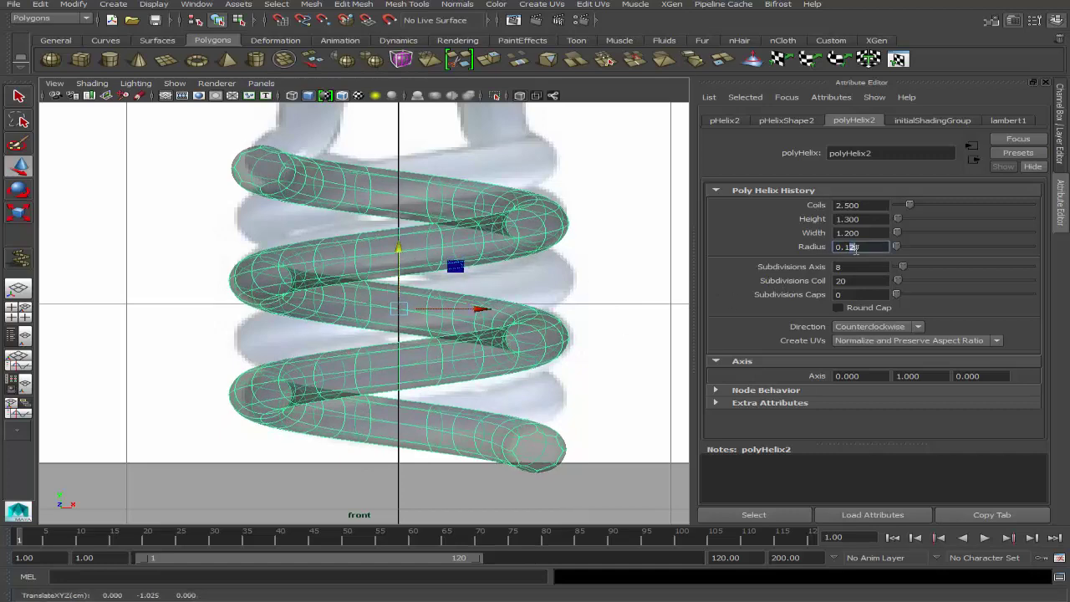
key(Return)
Step: In the perspective view, reselect the helix and show the channel box
key(space)
key(space)
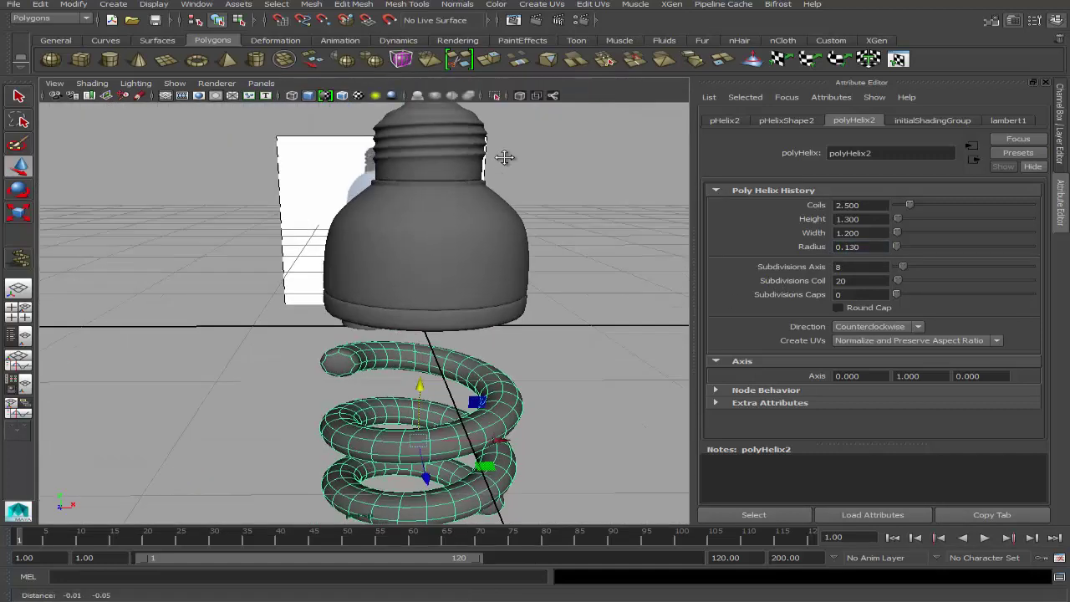
scroll(341, 274, up, 3)
right_drag(341, 274, 341, 311)
click(339, 274)
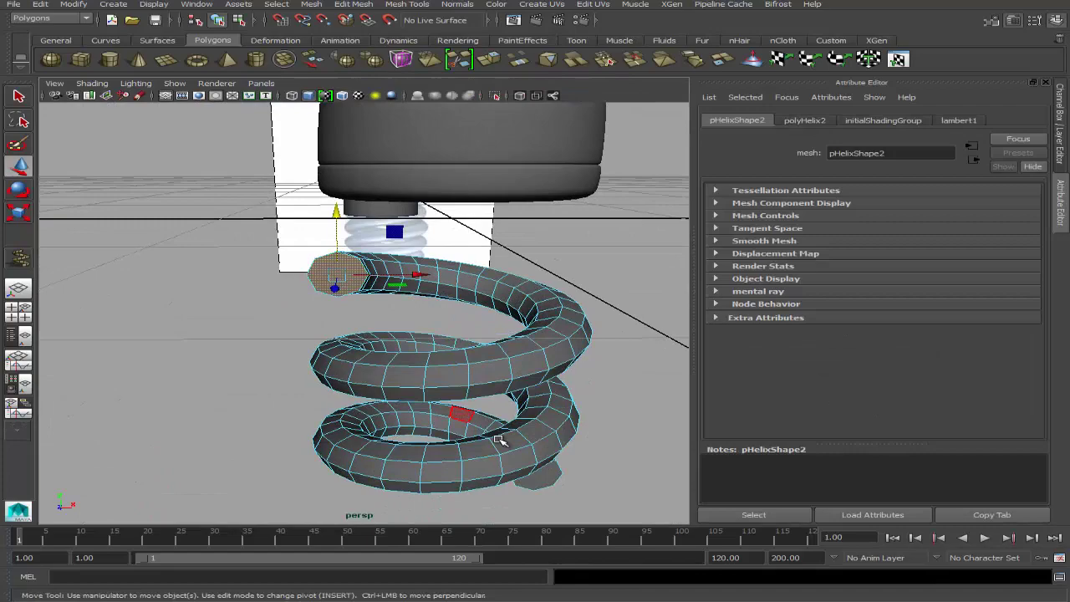
click(374, 410)
alt+drag(359, 375, 382, 360)
right_drag(382, 360, 435, 334)
alt+drag(435, 334, 427, 377)
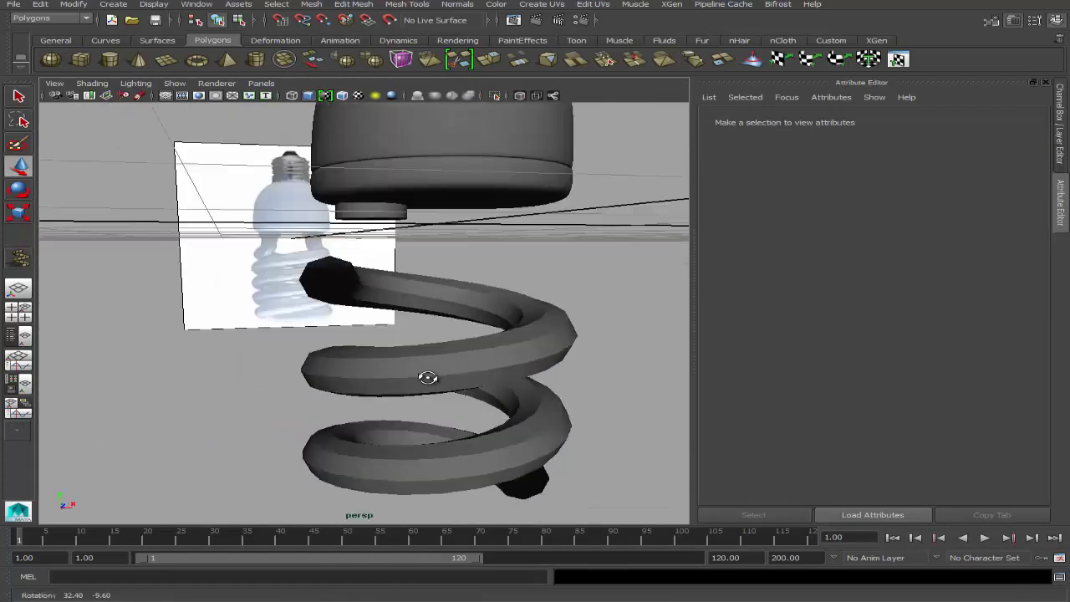
click(427, 378)
scroll(401, 385, up, 3)
scroll(393, 388, up, 3)
scroll(381, 391, up, 2)
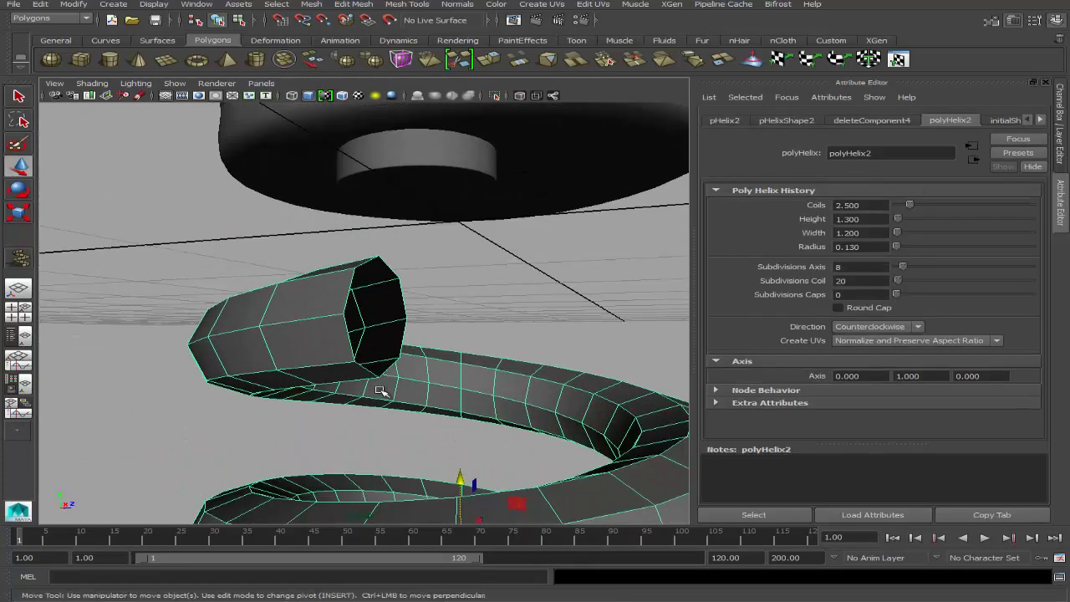
click(1058, 146)
Step: Select the helix's top end face and rotate it upward toward the base
right_drag(427, 262, 493, 247)
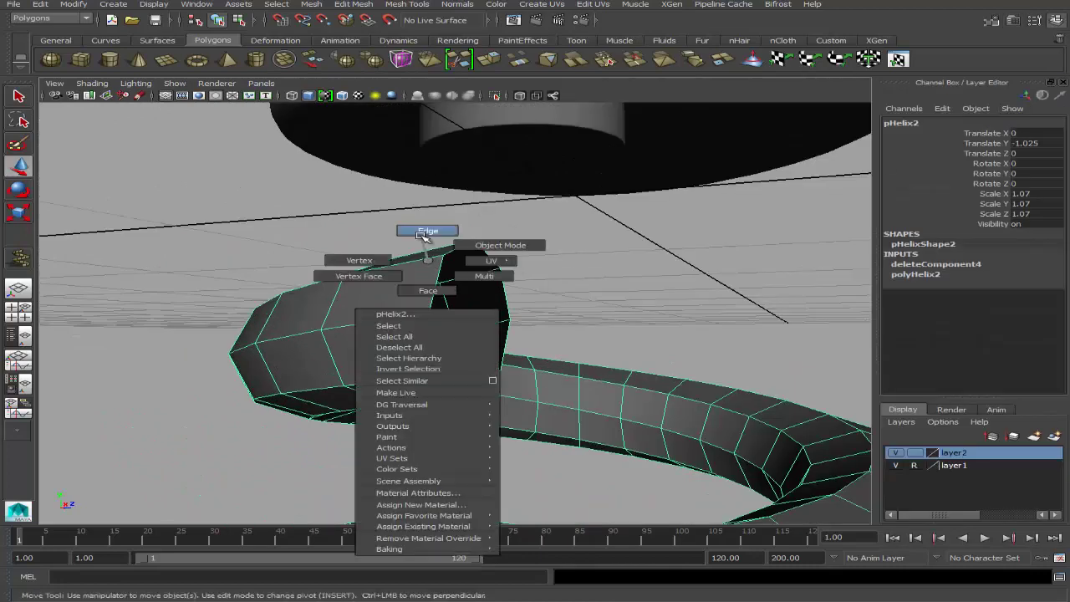
click(472, 318)
mouse_move(473, 318)
alt+mouse_down()
mouse_move(414, 270)
mouse_move(466, 223)
mouse_move(413, 315)
alt+mouse_up()
key(e)
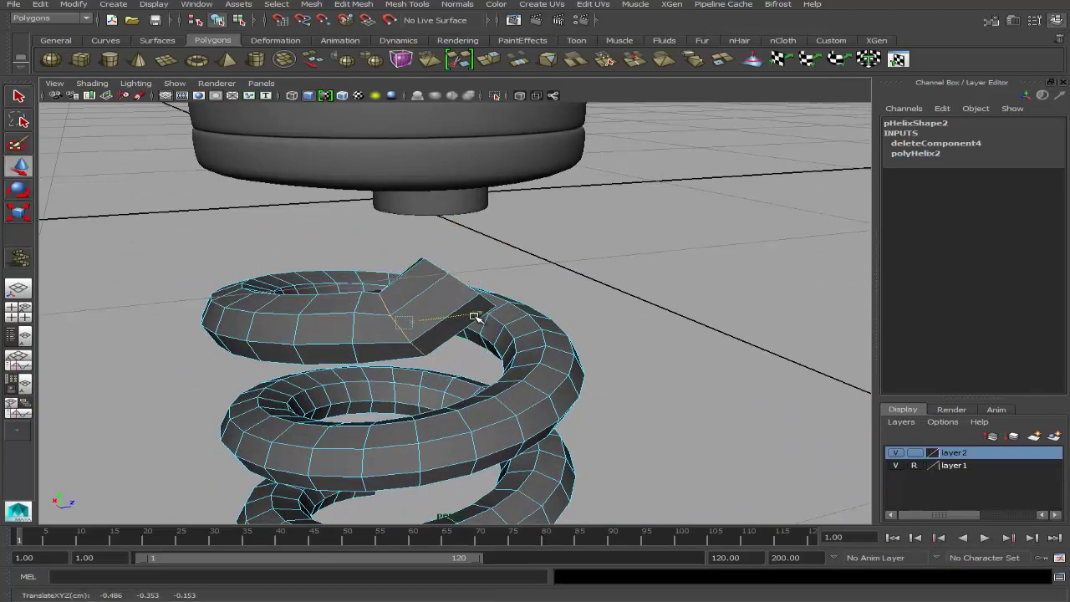
alt+drag(474, 316, 361, 326)
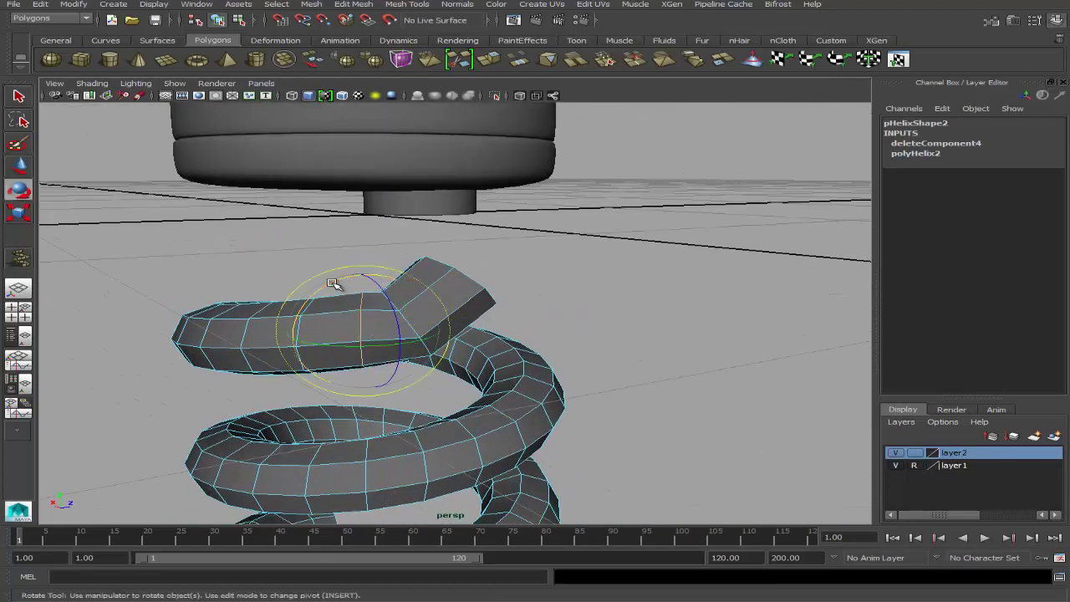
alt+drag(333, 284, 340, 297)
mouse_move(350, 361)
alt+mouse_down()
mouse_move(359, 334)
mouse_move(352, 365)
mouse_move(393, 333)
alt+mouse_up()
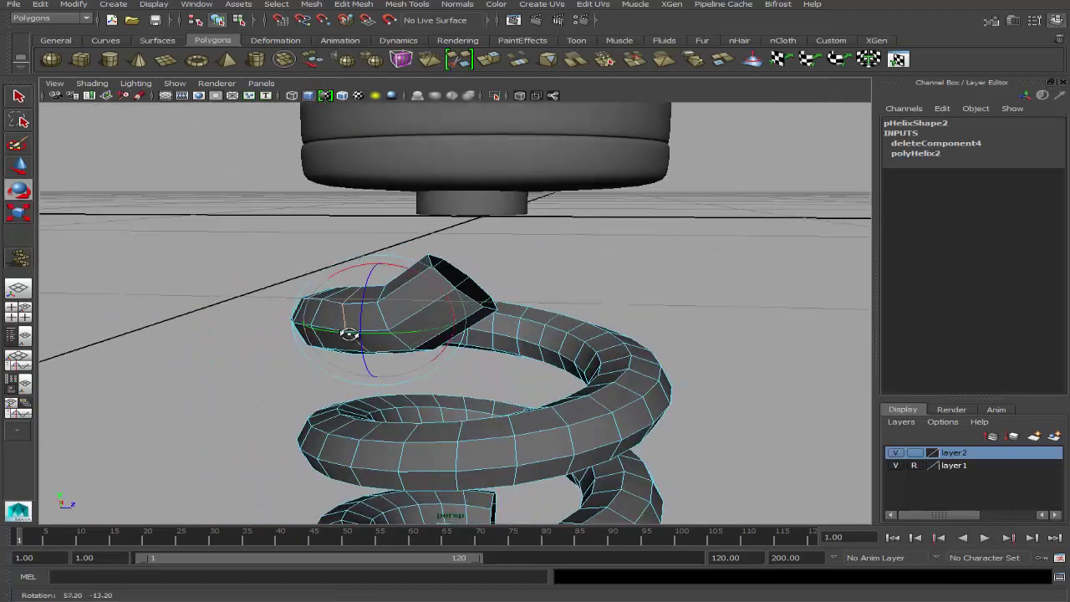
Step: Delete the helix's end face to open the top of the tube
alt+drag(275, 293, 370, 334)
right_click(407, 287)
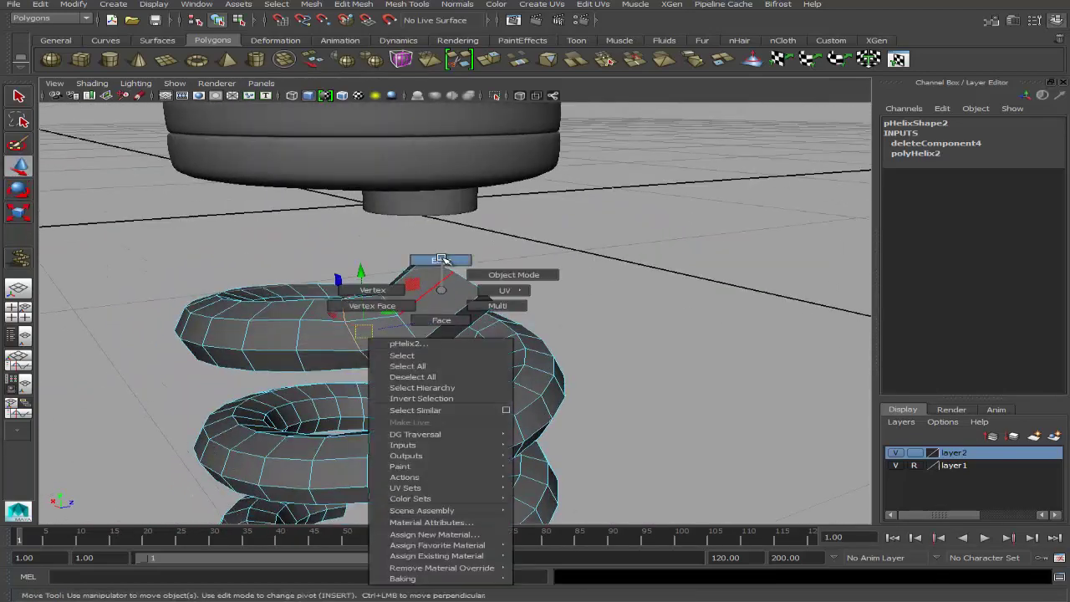
mouse_move(407, 287)
alt+mouse_down()
mouse_move(362, 322)
mouse_move(401, 309)
mouse_move(442, 323)
mouse_move(369, 373)
mouse_move(302, 352)
mouse_move(345, 313)
alt+mouse_up()
key(Delete)
key(ctrl+z)
key(Delete)
key(ctrl+z)
key(Delete)
key(F8)
Step: Adjust the open tube end's position and angle with Move and Rotate
key(e)
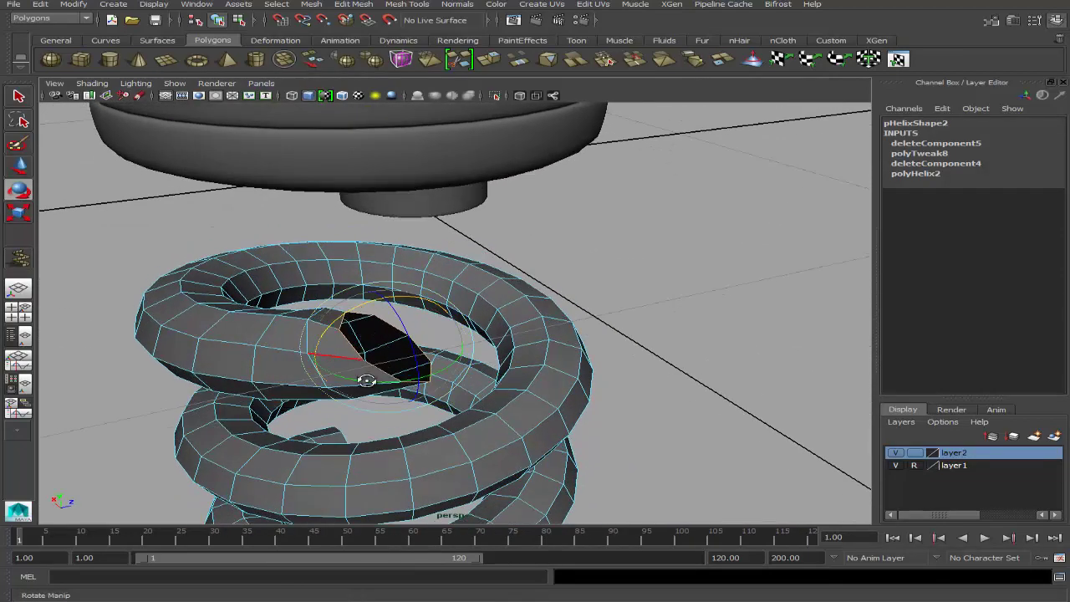
alt+drag(366, 380, 485, 333)
key(w)
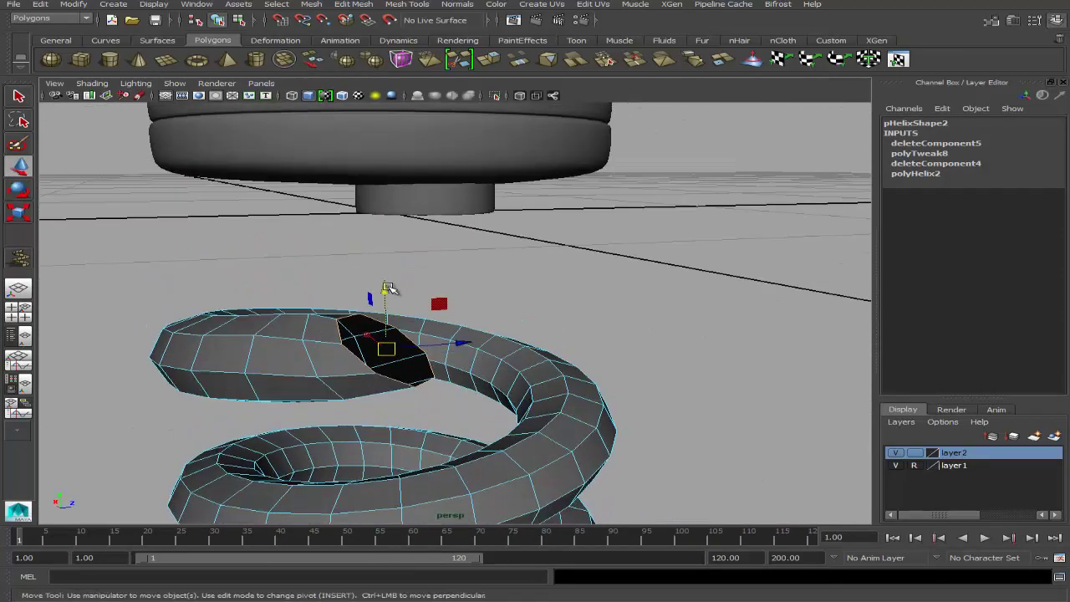
click(19, 190)
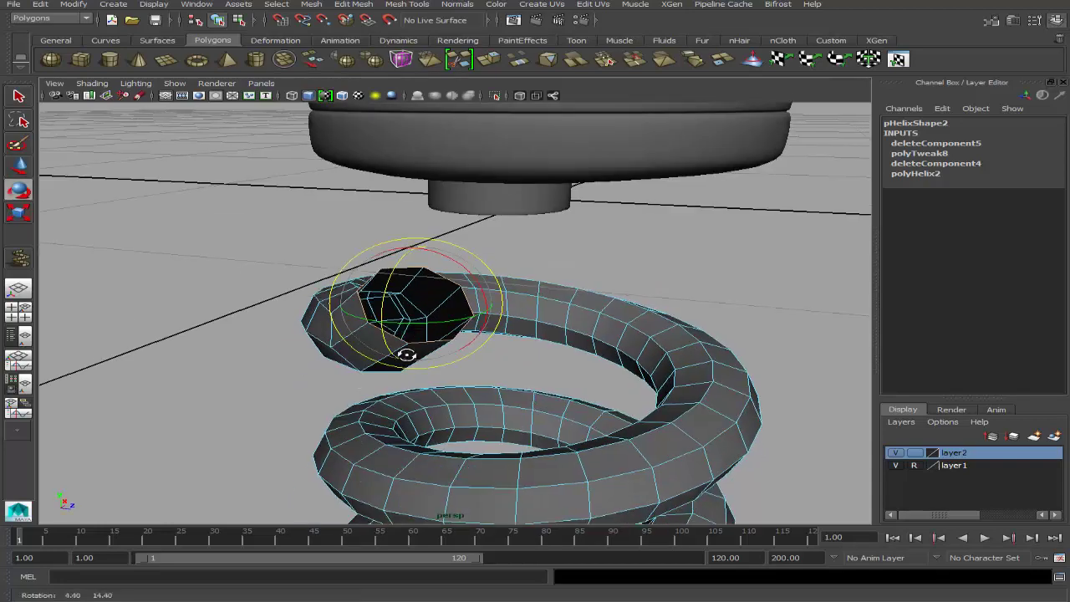
alt+drag(406, 354, 479, 332)
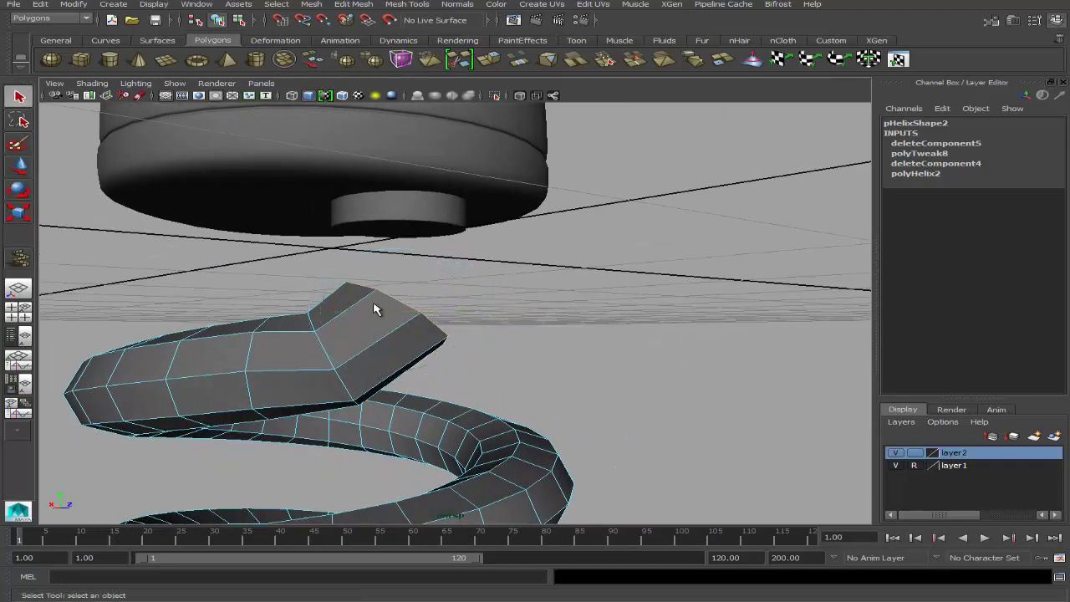
alt+drag(374, 309, 401, 239)
Step: Combine the helix with the connector cylinder into one mesh and bridge them
key(F8)
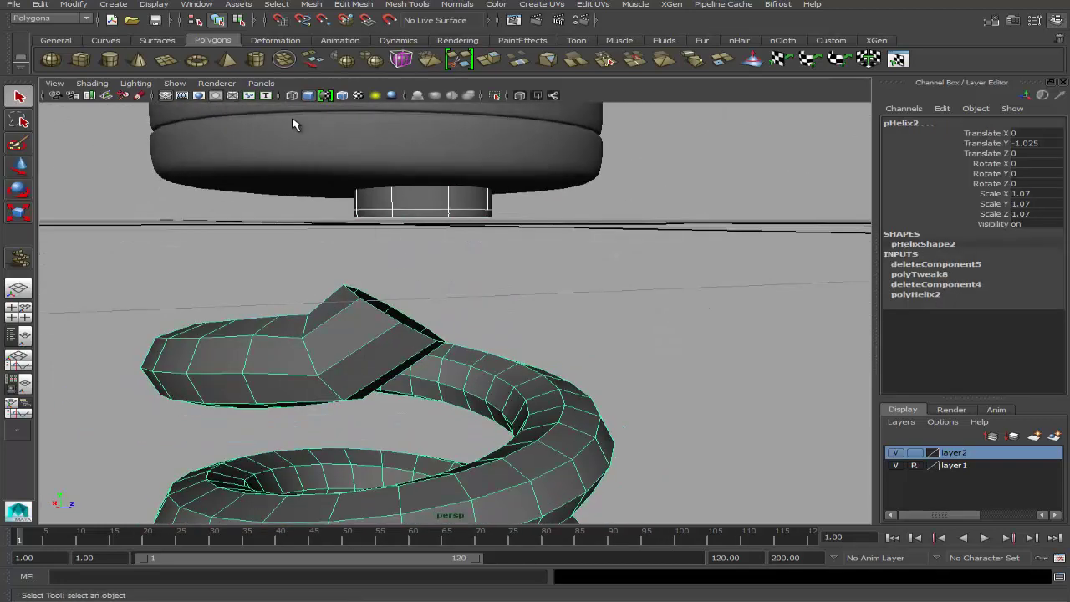
click(285, 60)
mouse_move(358, 263)
alt+mouse_down()
mouse_move(412, 182)
mouse_move(461, 298)
alt+mouse_up()
click(518, 60)
Step: Undo the first bridge and re-bridge the tube end into the connector via the Modeling Toolkit
key(ctrl+z)
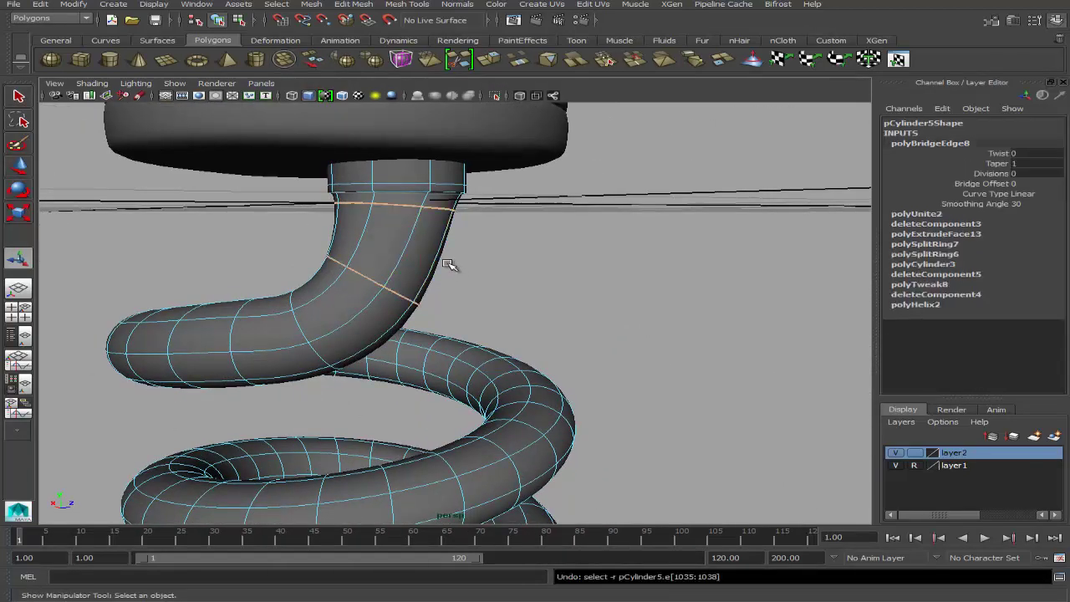
key(ctrl+z)
click(1055, 21)
click(903, 439)
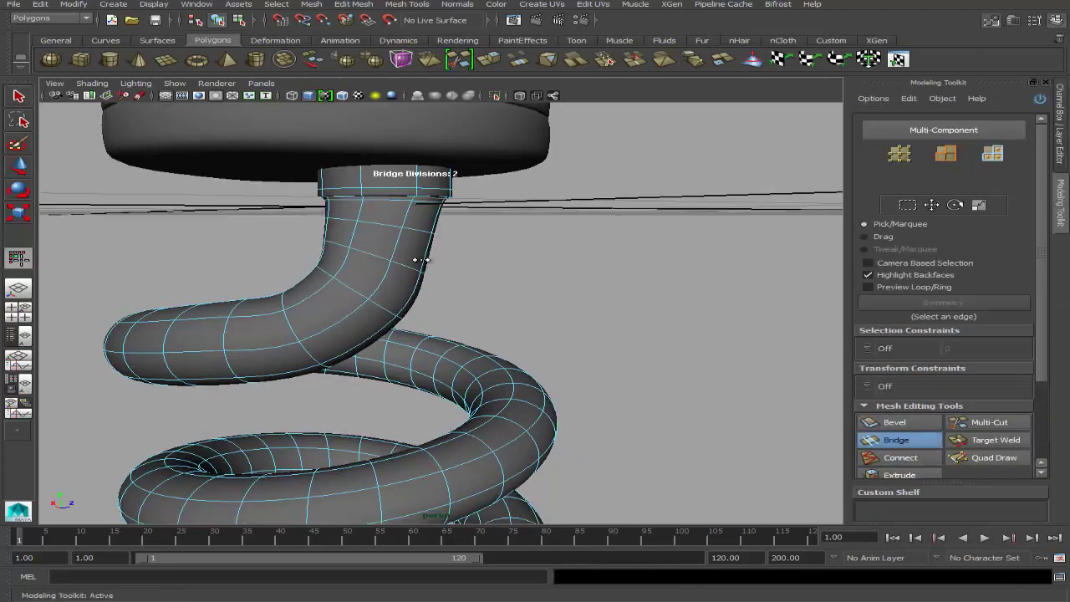
Step: Tune the bridge divisions and offset, ending at 0 and 0, and exit the tool
mouse_move(424, 261)
alt+mouse_down()
mouse_move(541, 296)
mouse_move(443, 260)
mouse_move(652, 359)
alt+mouse_up()
scroll(872, 452, down, 3)
alt+drag(385, 299, 437, 303)
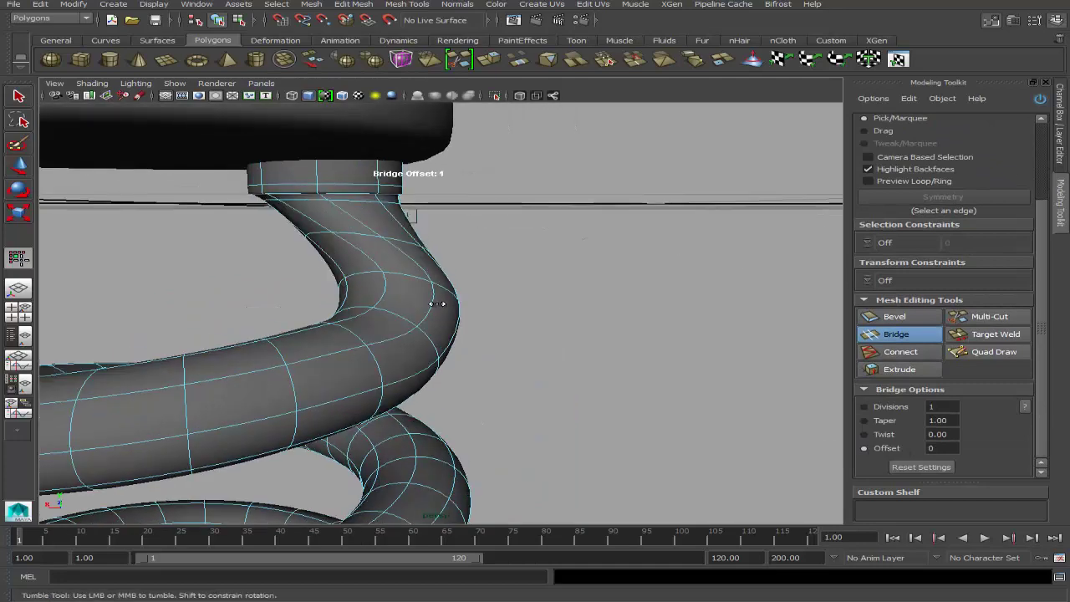
alt+drag(340, 312, 412, 278)
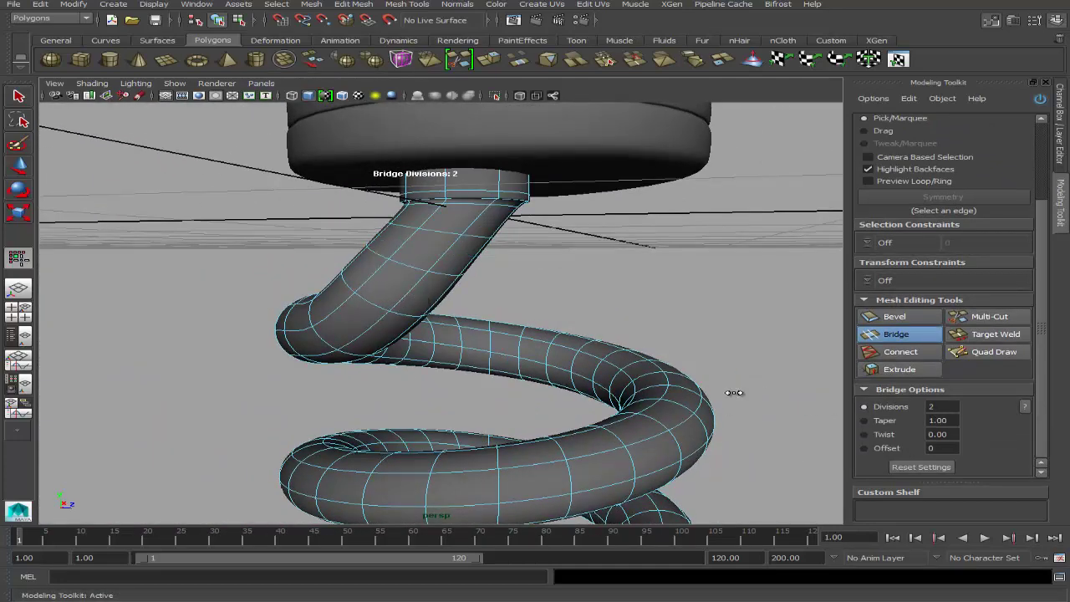
mouse_move(341, 311)
alt+mouse_down()
mouse_move(482, 331)
mouse_move(483, 294)
alt+mouse_up()
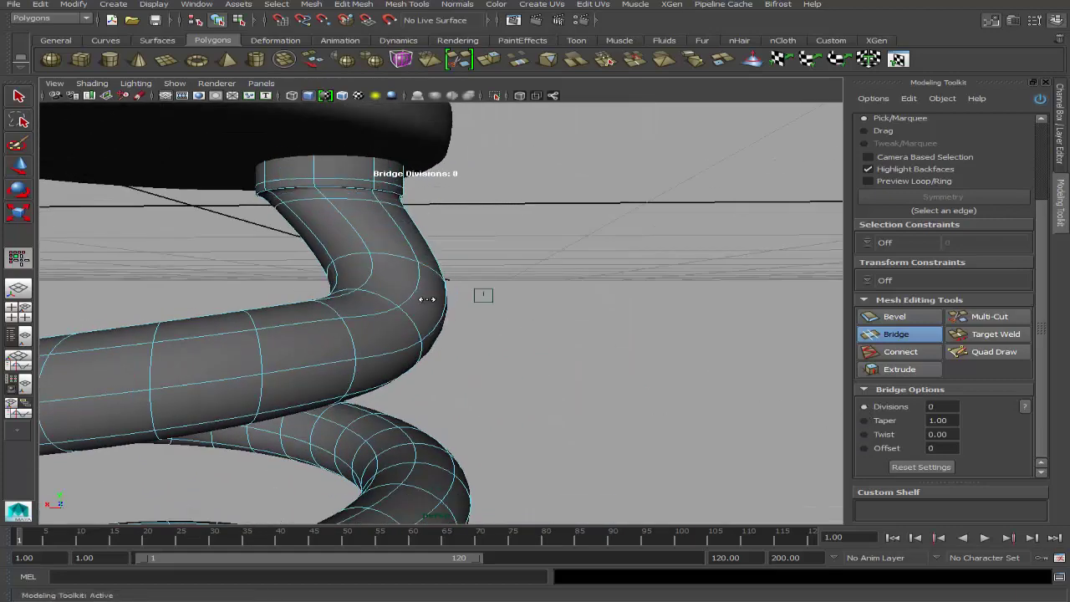
scroll(426, 298, down, 5)
key(q)
mouse_move(351, 291)
alt+mouse_down()
mouse_move(524, 363)
mouse_move(233, 360)
alt+mouse_up()
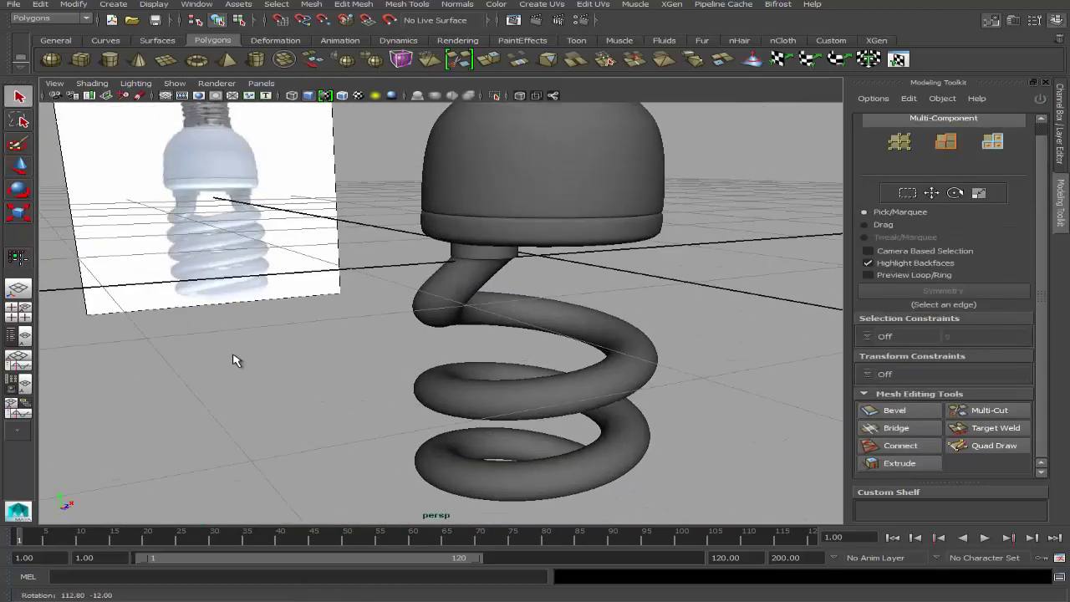
scroll(234, 360, down, 3)
Step: Move and rotate a mid-bend edge loop so the tube rises smoothly into the collar
scroll(396, 323, up, 5)
click(396, 323)
right_click(335, 278)
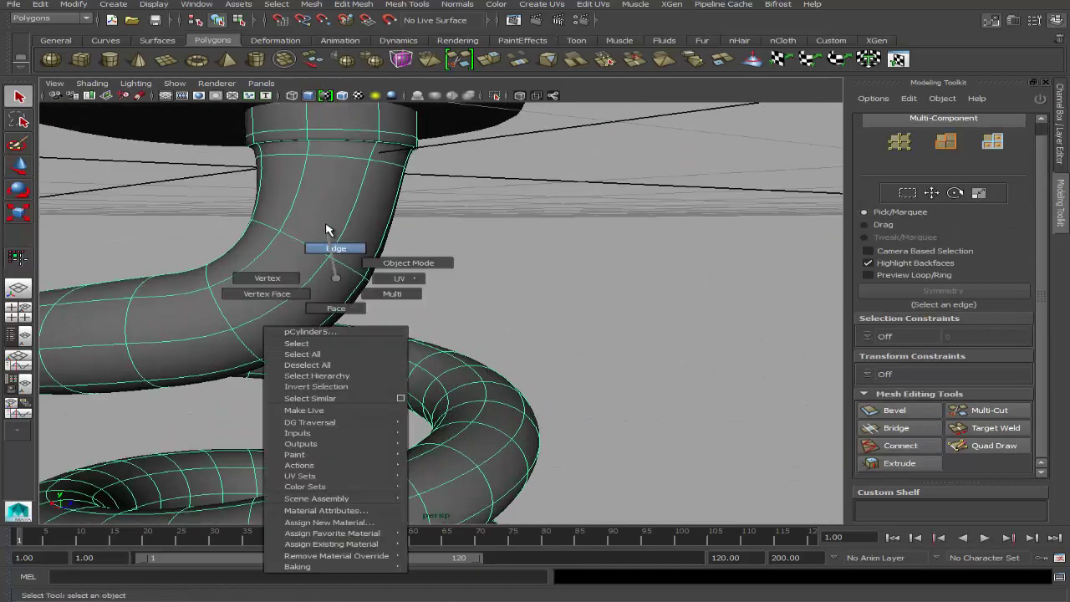
double_click(341, 251)
key(w)
mouse_move(341, 251)
alt+mouse_down()
mouse_move(473, 267)
mouse_move(418, 323)
mouse_move(410, 287)
mouse_move(271, 292)
mouse_move(320, 319)
mouse_move(387, 226)
alt+mouse_up()
mouse_move(328, 313)
alt+mouse_down()
mouse_move(220, 327)
mouse_move(401, 391)
mouse_move(418, 311)
alt+mouse_up()
key(e)
key(w)
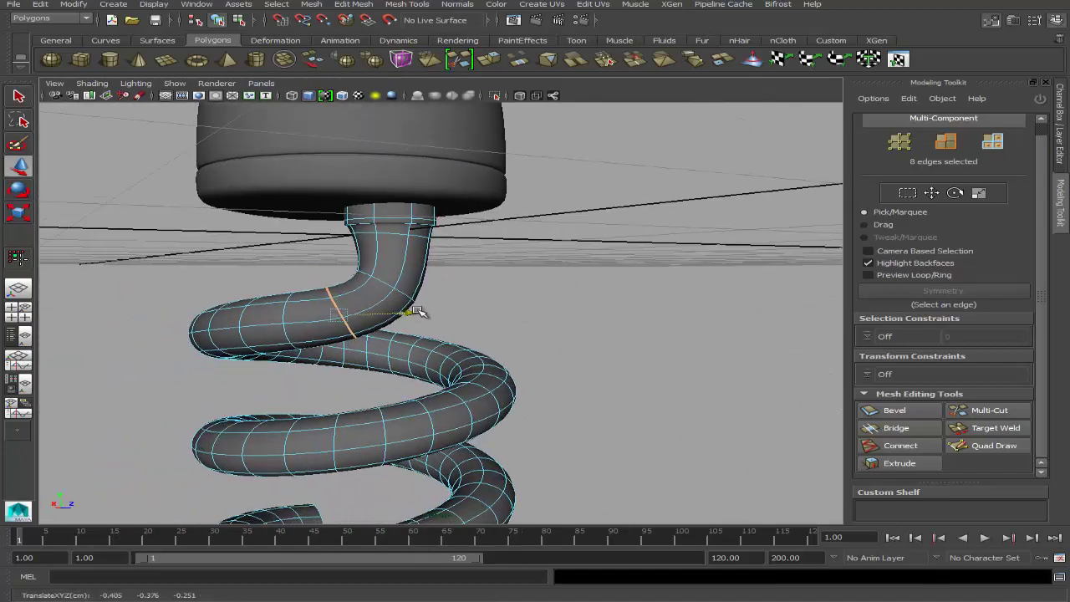
alt+drag(388, 253, 569, 341)
Step: Clear the edge selection and reselect the whole spiral tube
click(568, 341)
alt+drag(486, 341, 399, 295)
key(w)
click(399, 295)
Step: Show the channel box, duplicate the spiral with Ctrl+Shift+D, then remove the extra copy
click(1044, 83)
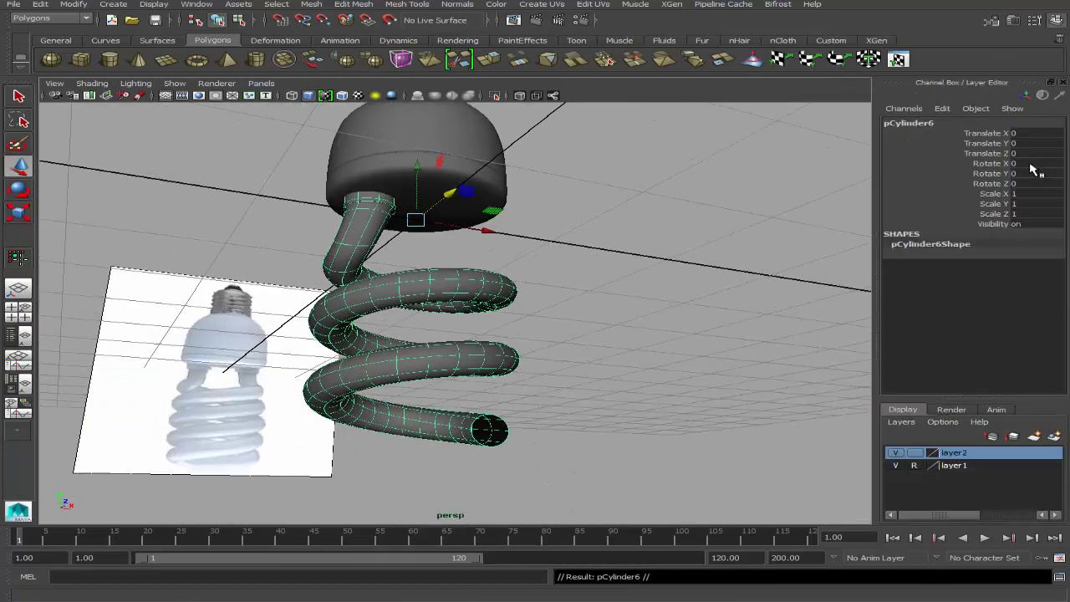
mouse_move(652, 234)
alt+mouse_down()
mouse_move(502, 291)
mouse_move(440, 256)
mouse_move(354, 327)
mouse_move(557, 287)
mouse_move(505, 329)
mouse_move(398, 309)
mouse_move(299, 313)
alt+mouse_up()
click(544, 276)
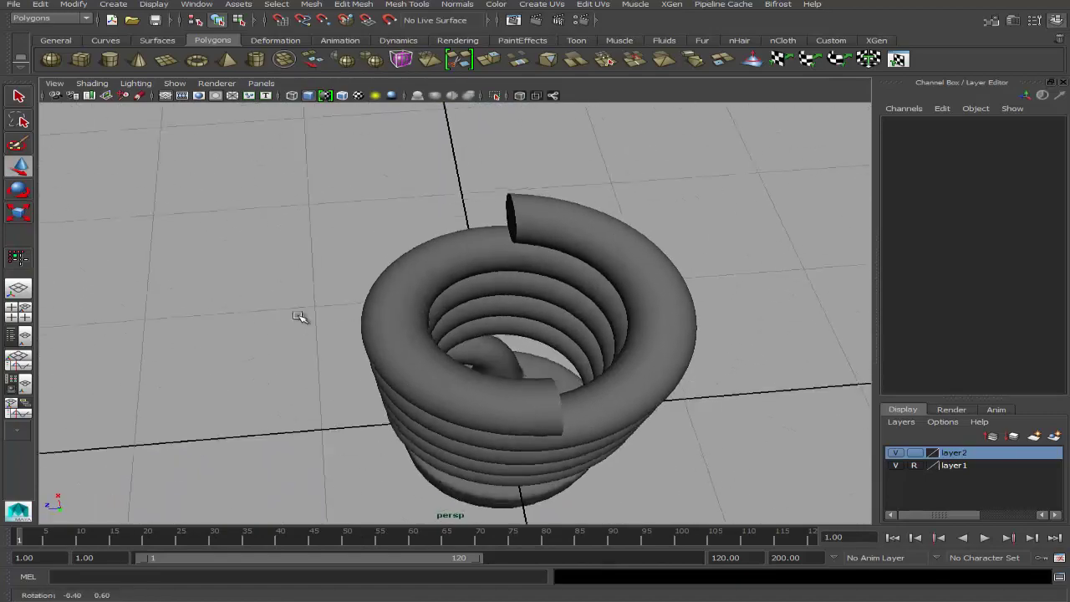
click(442, 376)
right_drag(442, 375, 497, 280)
key(ctrl+z)
key(ctrl+shift+d)
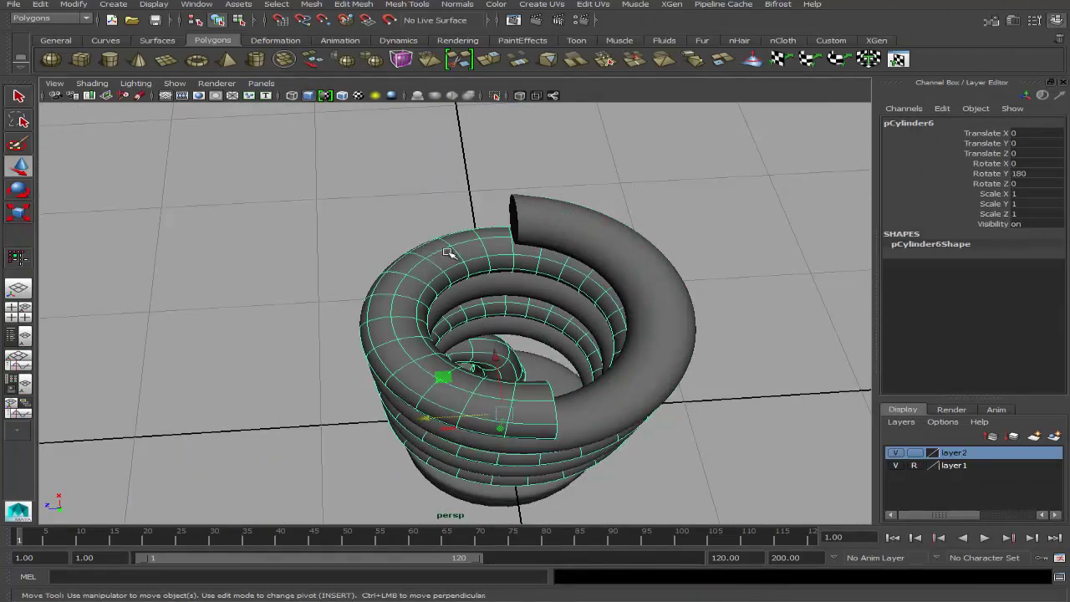
mouse_move(454, 248)
alt+mouse_down()
mouse_move(461, 242)
mouse_move(505, 297)
mouse_move(521, 210)
mouse_move(461, 203)
mouse_move(585, 339)
mouse_move(410, 399)
alt+mouse_up()
key(Delete)
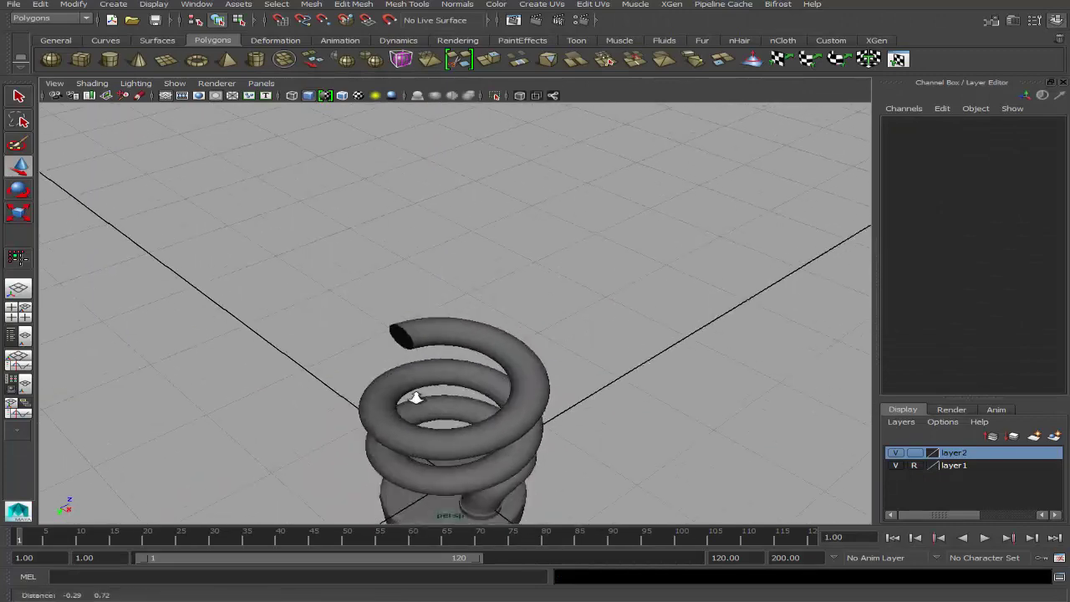
Step: Reselect the spiral and pick its open end face
scroll(411, 310, up, 3)
click(411, 310)
right_drag(411, 310, 592, 358)
alt+drag(592, 358, 326, 248)
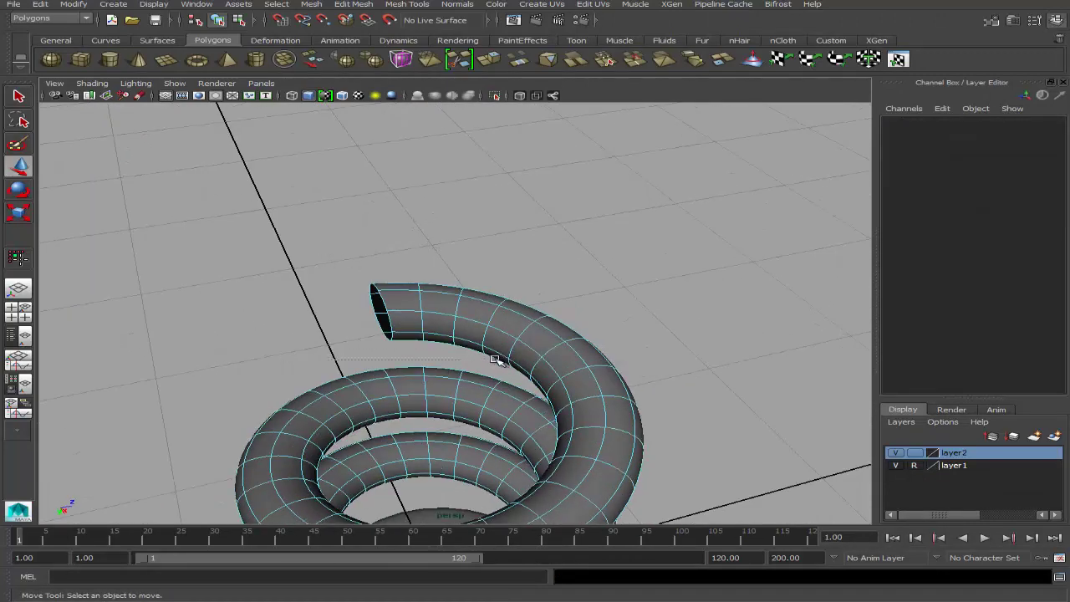
mouse_move(494, 358)
alt+mouse_down()
mouse_move(466, 353)
mouse_move(428, 275)
alt+mouse_up()
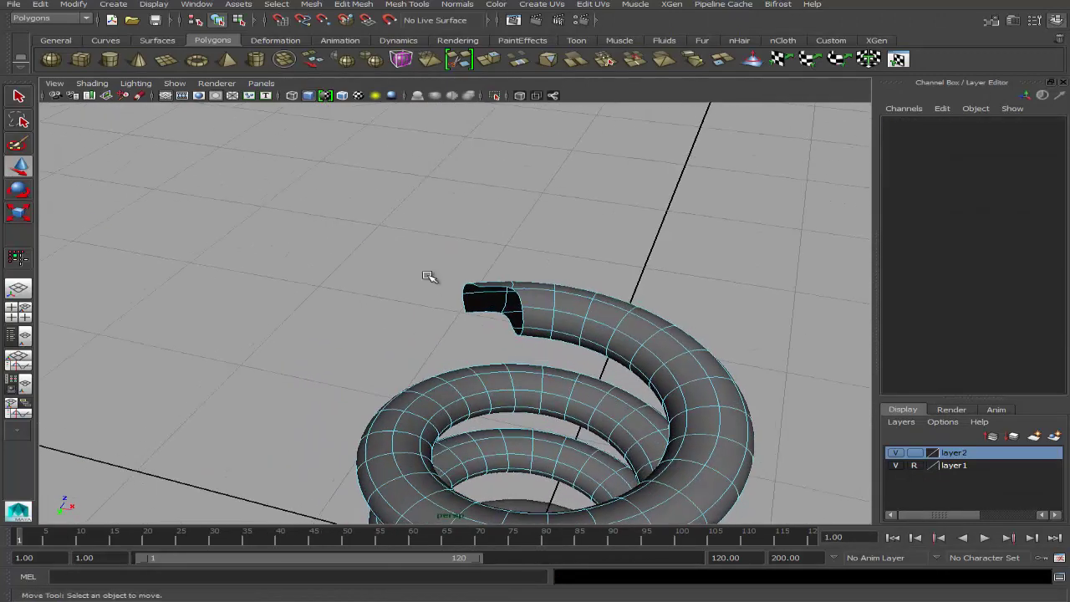
click(513, 305)
Step: Move and rotate the open end face so it bends in toward the coil's centre
key(e)
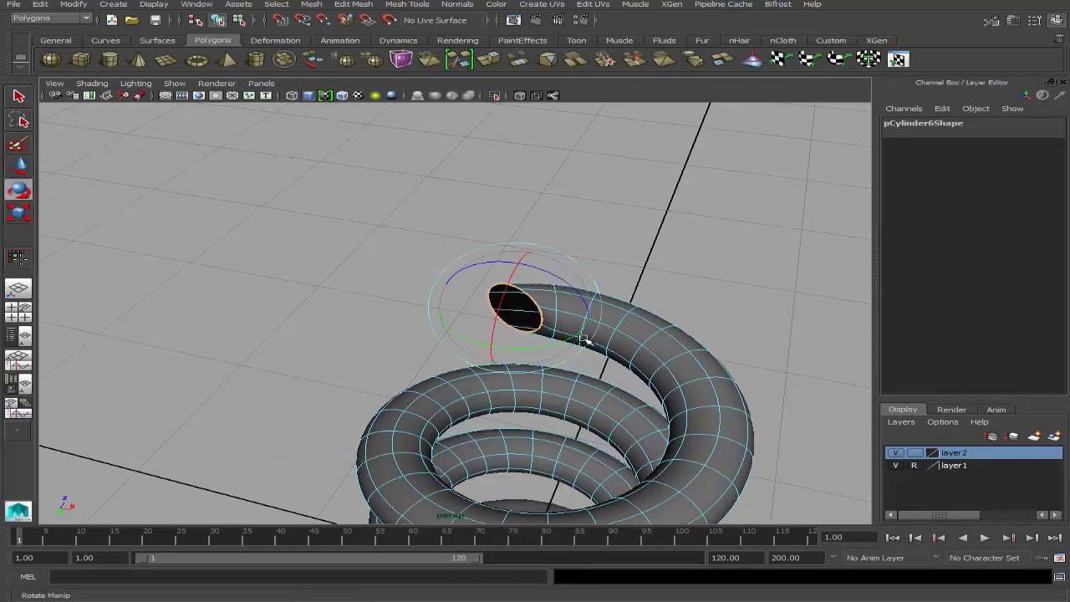
mouse_move(585, 339)
alt+mouse_down()
mouse_move(535, 360)
mouse_move(577, 351)
mouse_move(493, 290)
alt+mouse_up()
key(w)
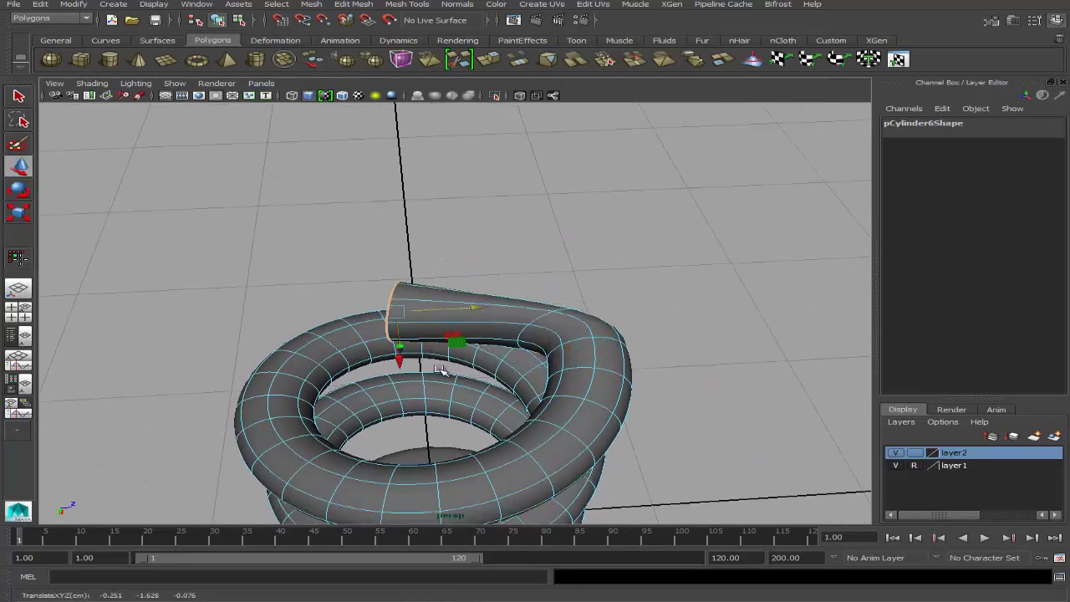
alt+drag(440, 371, 450, 282)
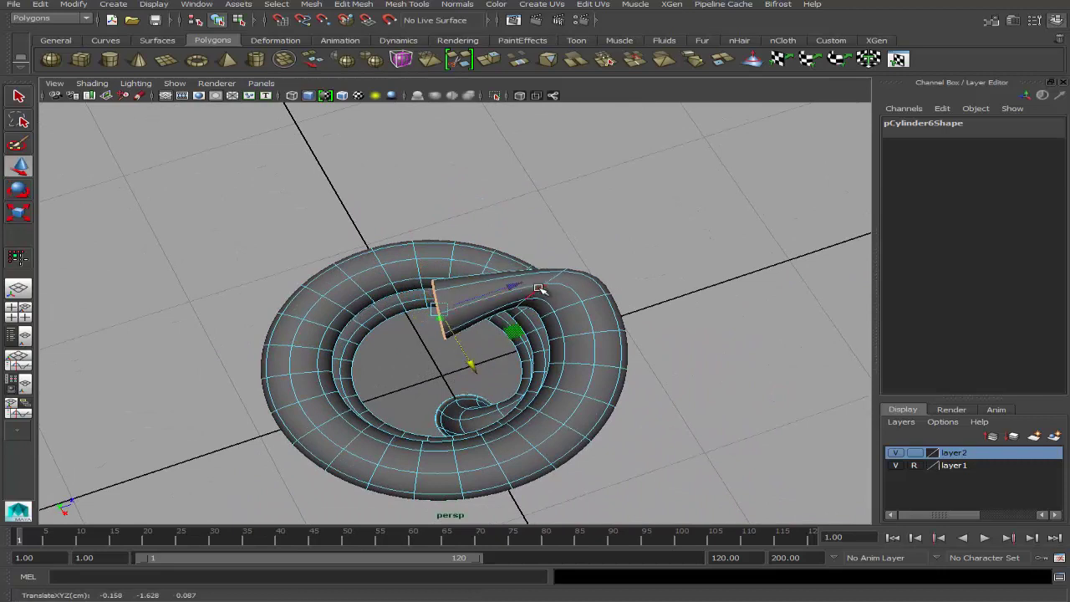
click(539, 290)
key(e)
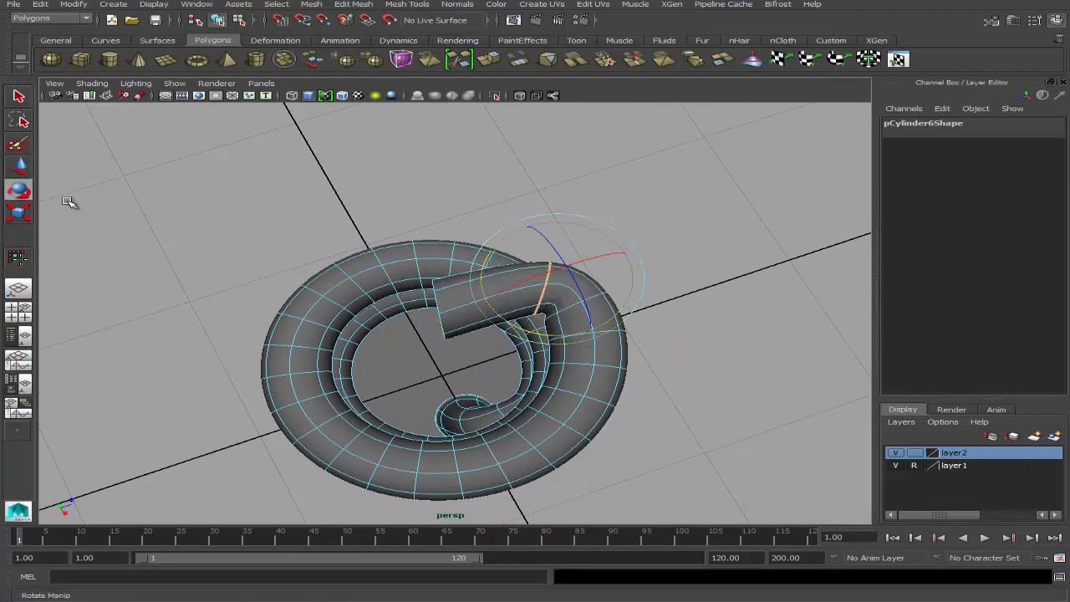
key(w)
drag(608, 289, 579, 270)
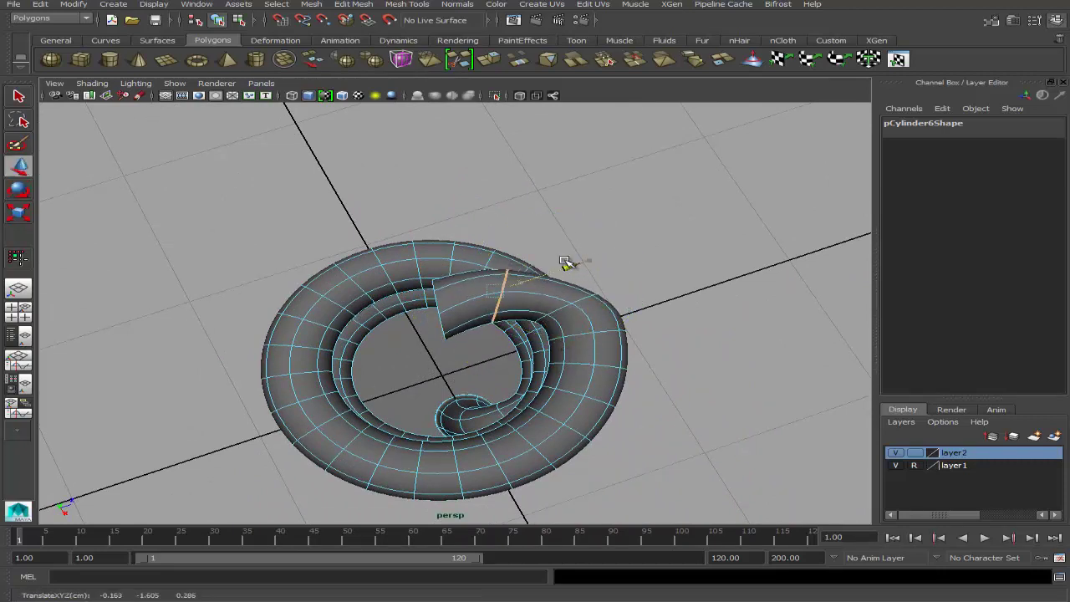
click(585, 295)
key(e)
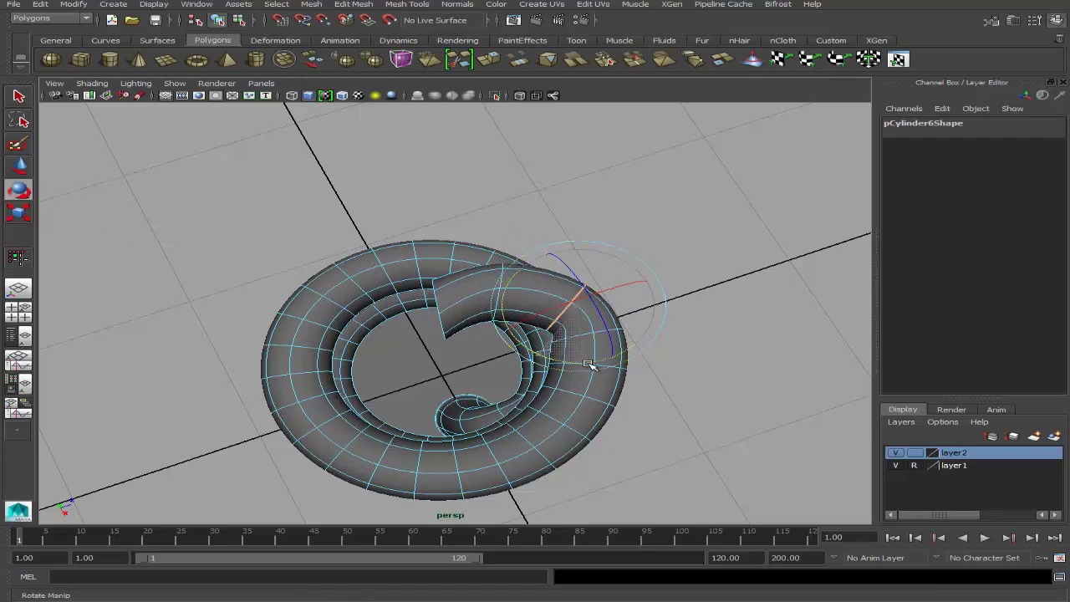
click(10, 169)
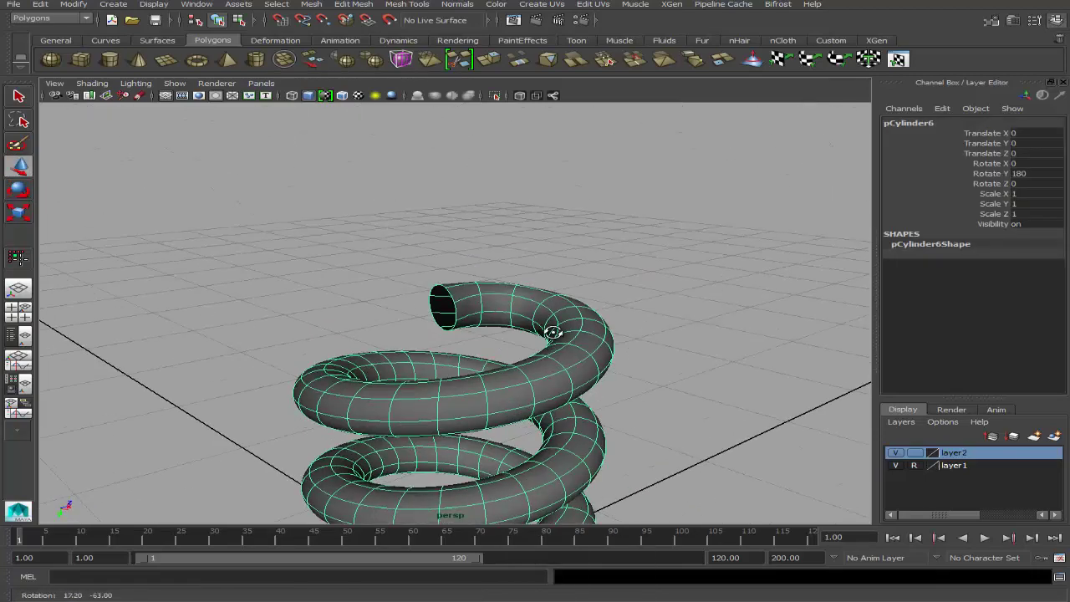
Step: Duplicate the spiral as pCylinder7, undo the trial rotations, and select the copy from a top view
alt+drag(472, 394, 490, 382)
key(ctrl+d)
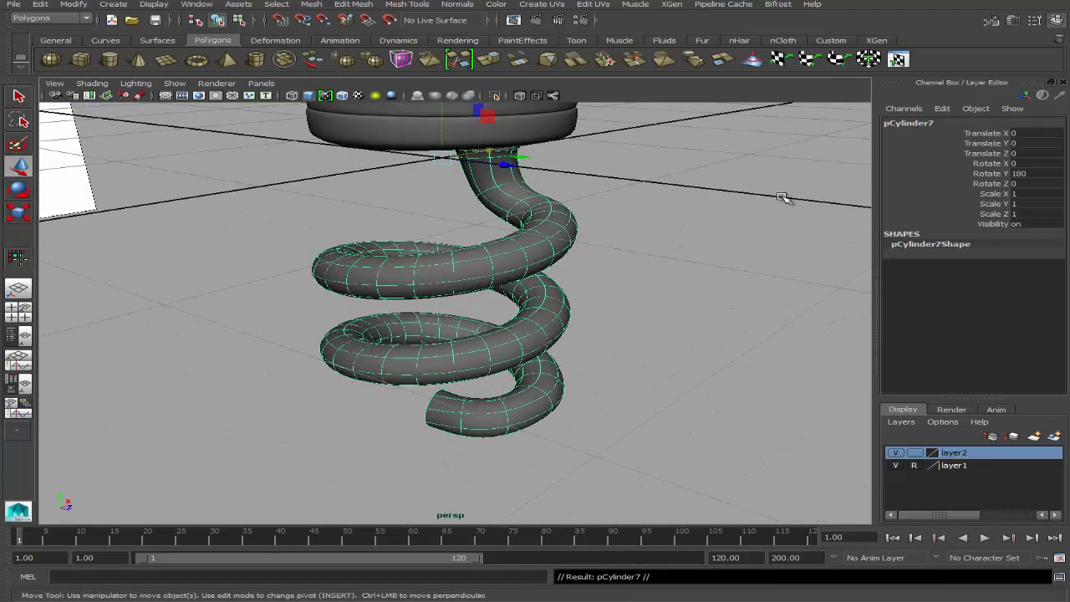
mouse_move(566, 232)
alt+mouse_down()
mouse_move(526, 175)
mouse_move(510, 179)
alt+mouse_up()
key(ctrl+z)
key(e)
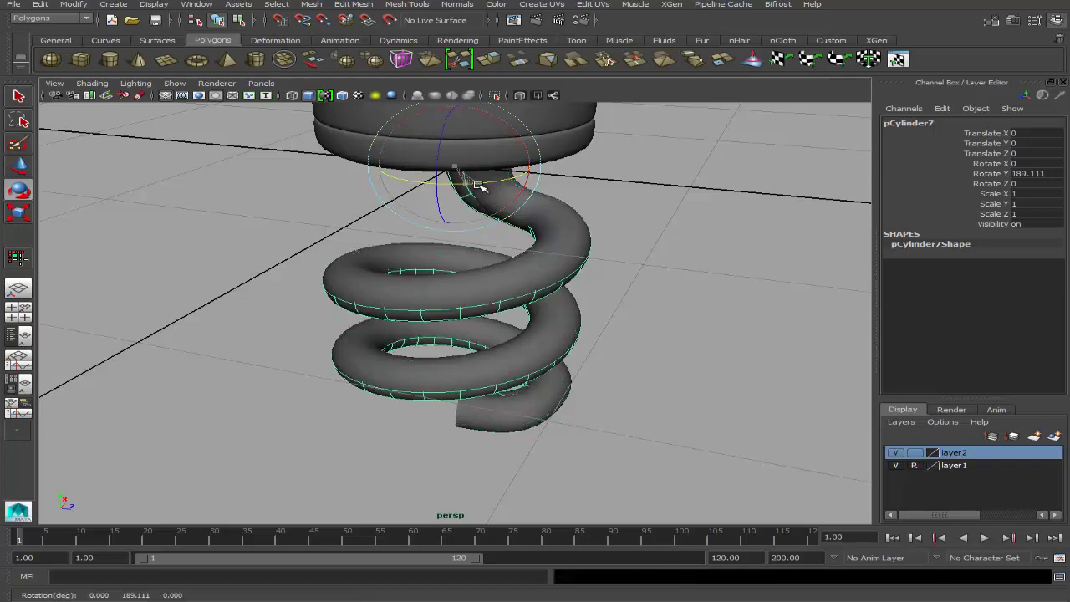
key(ctrl+z)
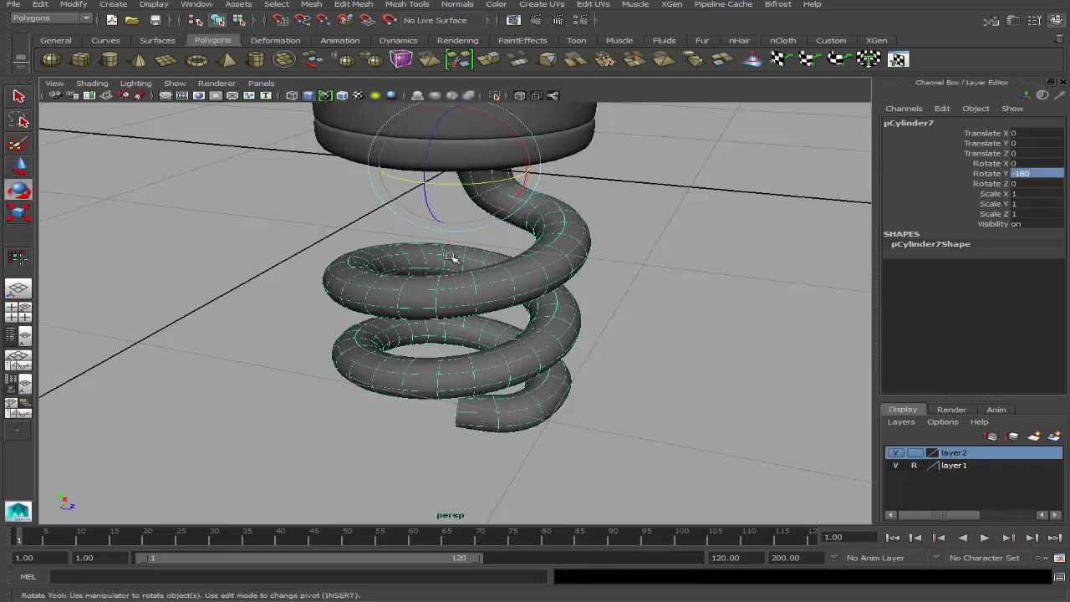
mouse_move(469, 181)
mouse_down()
mouse_move(504, 180)
mouse_move(418, 186)
mouse_move(376, 256)
mouse_move(499, 196)
mouse_move(487, 216)
mouse_up()
key(ctrl+z)
key(ctrl+z)
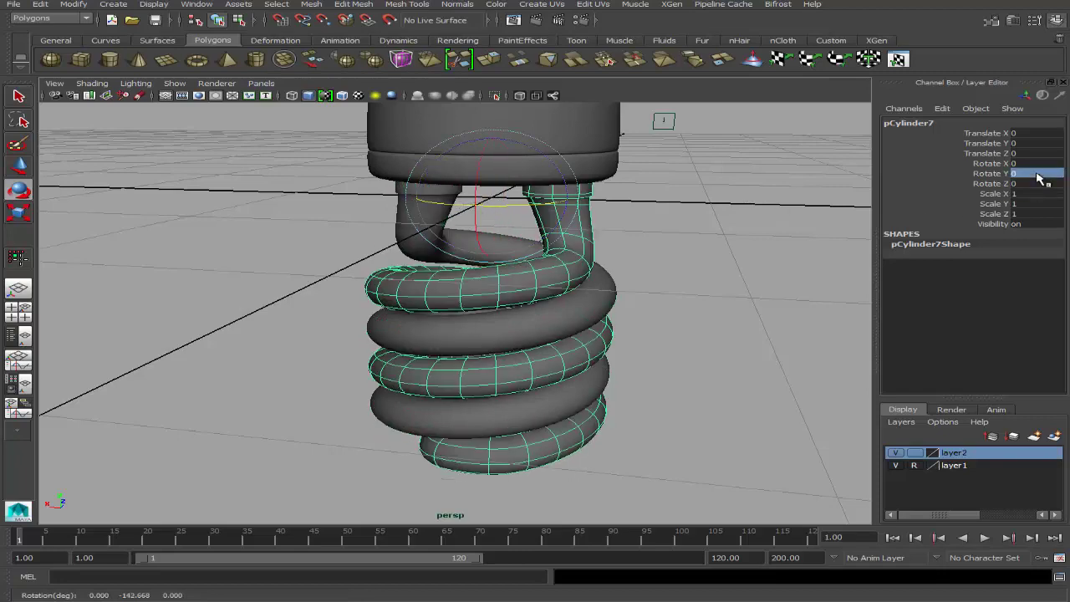
click(659, 229)
mouse_move(659, 229)
alt+mouse_down()
mouse_move(647, 208)
mouse_move(587, 289)
mouse_move(545, 291)
alt+mouse_up()
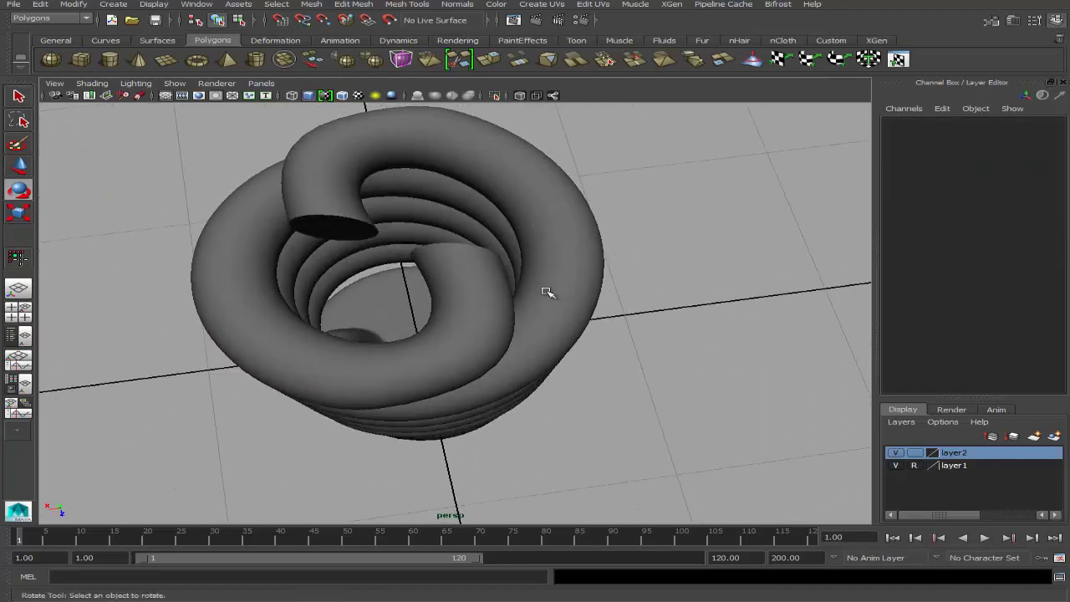
click(489, 313)
Step: Combine both spiral coils, pCylinder6 and pCylinder7, into one mesh
shift+click(489, 313)
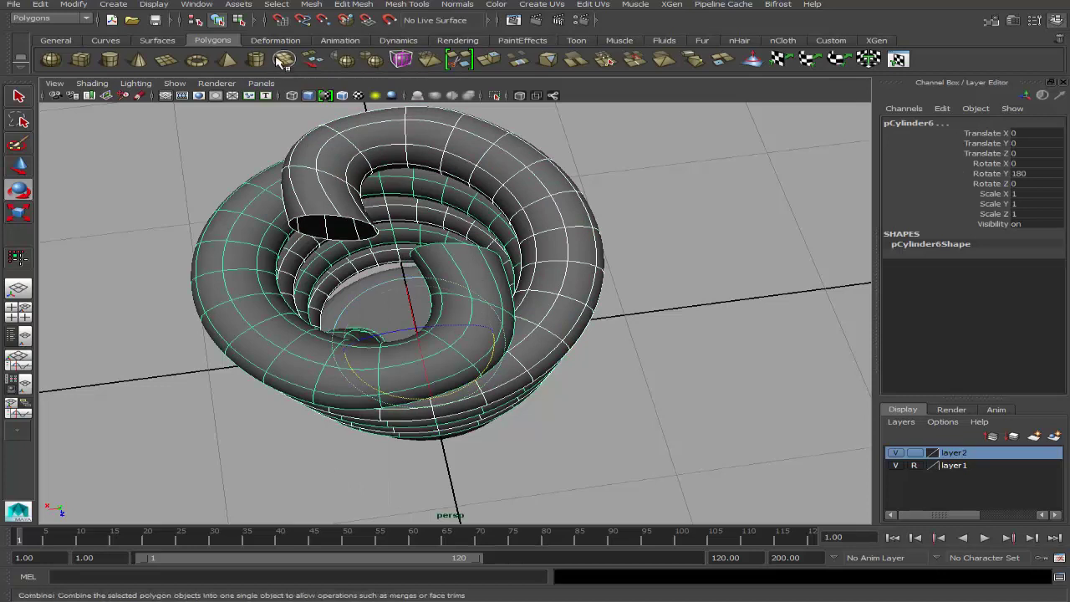
click(284, 60)
drag(314, 216, 458, 245)
Step: Bridge the two open tube ends with Offset 10 and 5 Divisions
click(1004, 21)
click(897, 427)
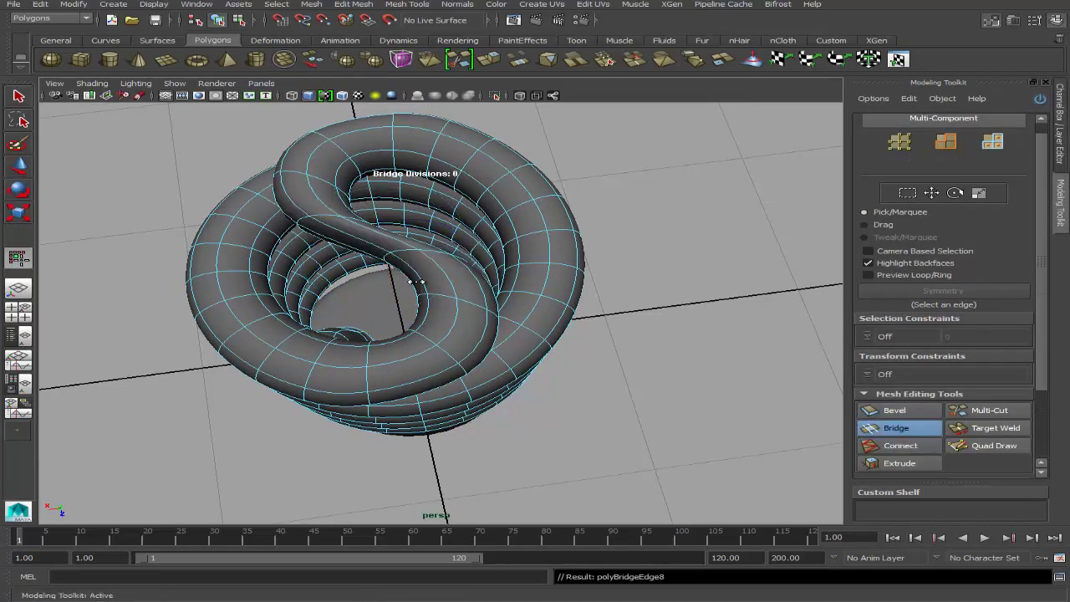
scroll(895, 382, down, 3)
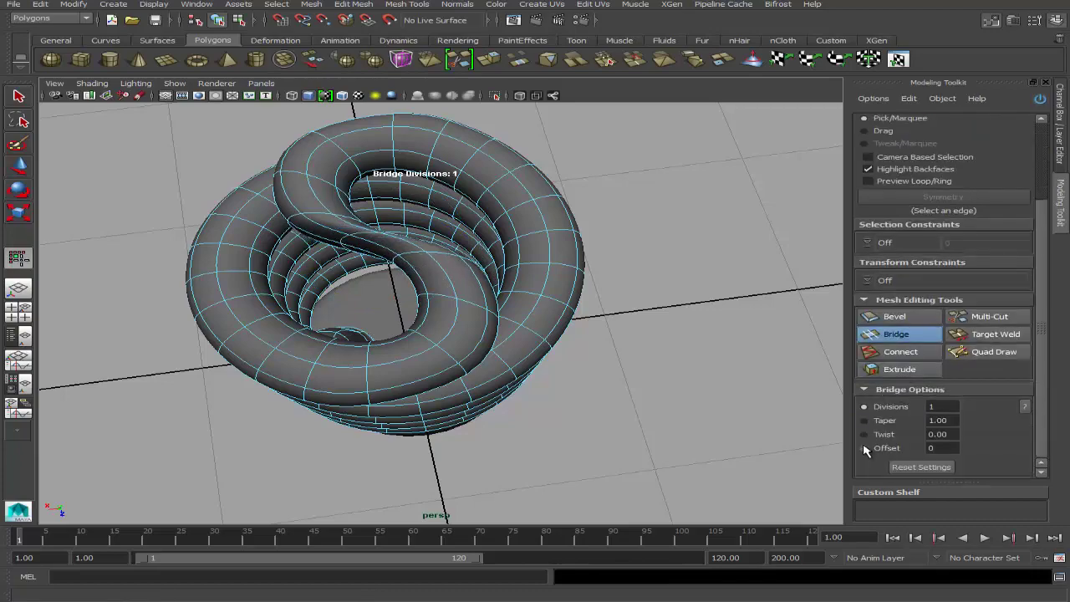
mouse_move(340, 304)
alt+mouse_down()
mouse_move(437, 337)
mouse_move(544, 311)
mouse_move(524, 326)
alt+mouse_up()
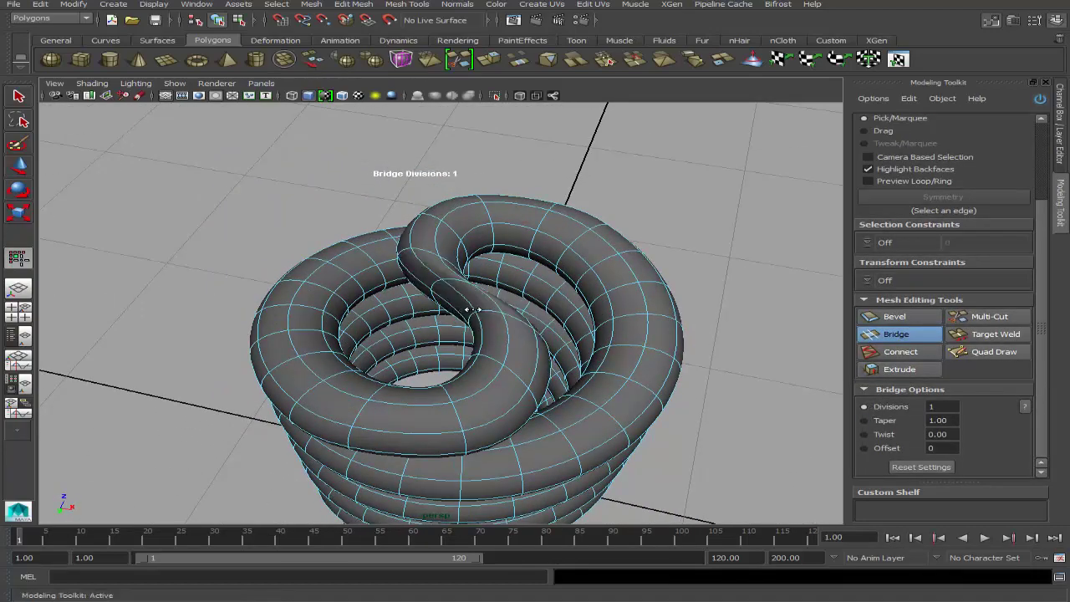
click(862, 451)
mouse_move(790, 452)
mouse_down()
mouse_move(544, 358)
mouse_move(391, 317)
mouse_up()
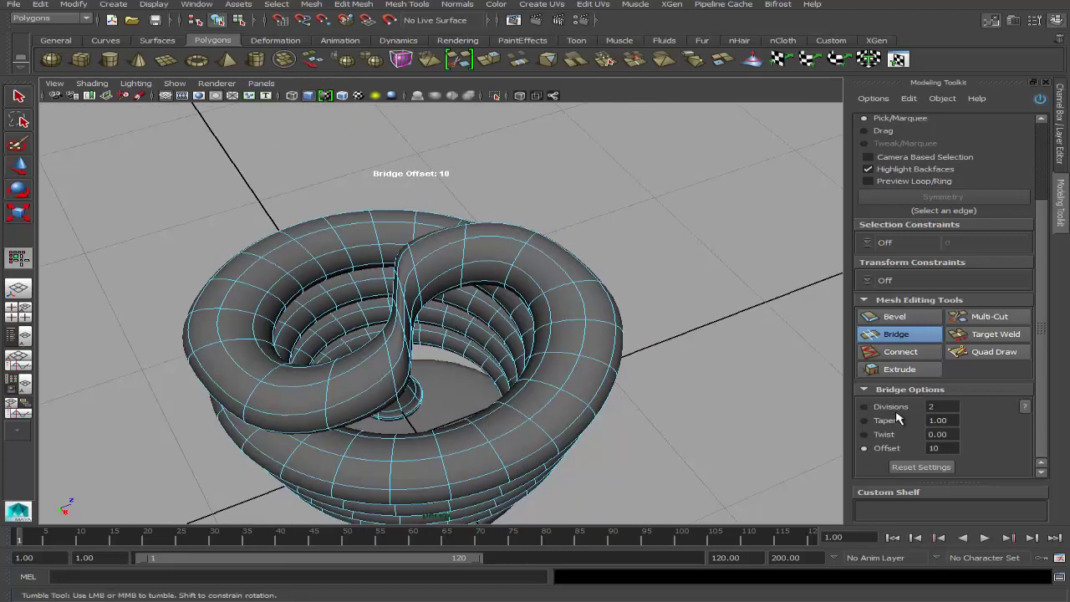
drag(539, 345, 673, 381)
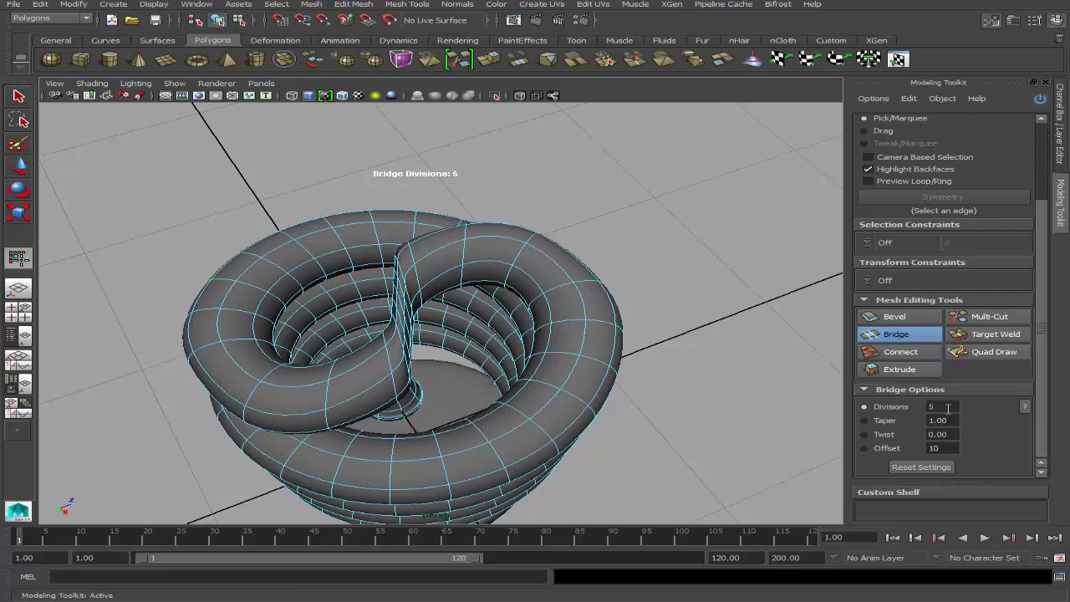
Step: Select the bridge's middle edge loop and rotate it to smooth the connection
alt+drag(401, 351, 525, 377)
key(q)
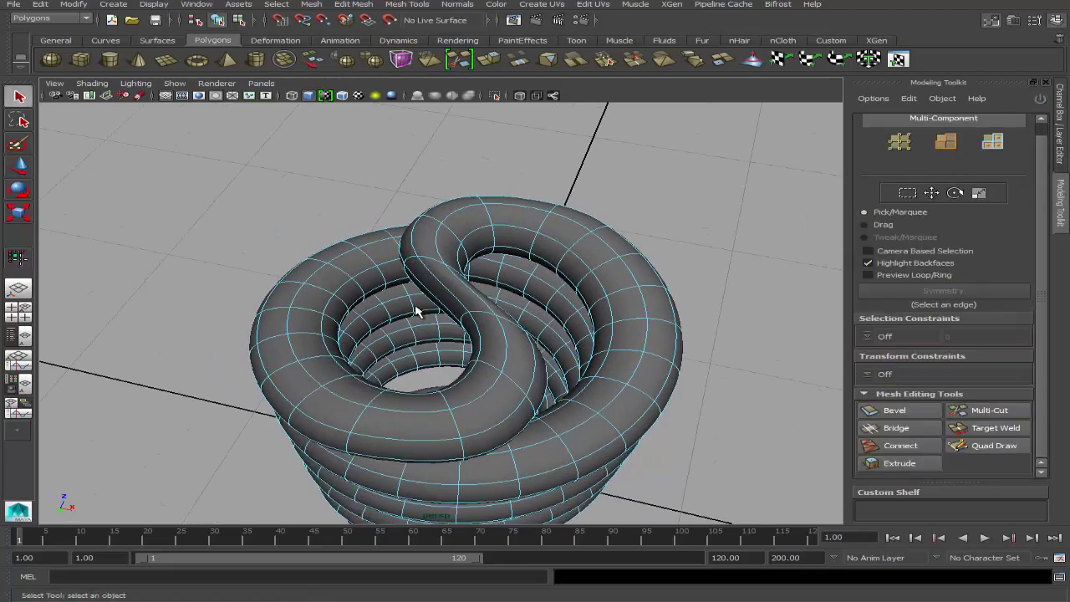
mouse_move(418, 310)
alt+mouse_down()
mouse_move(495, 299)
mouse_move(423, 351)
mouse_move(302, 334)
mouse_move(92, 223)
alt+mouse_up()
double_click(494, 299)
key(w)
key(e)
drag(364, 395, 444, 379)
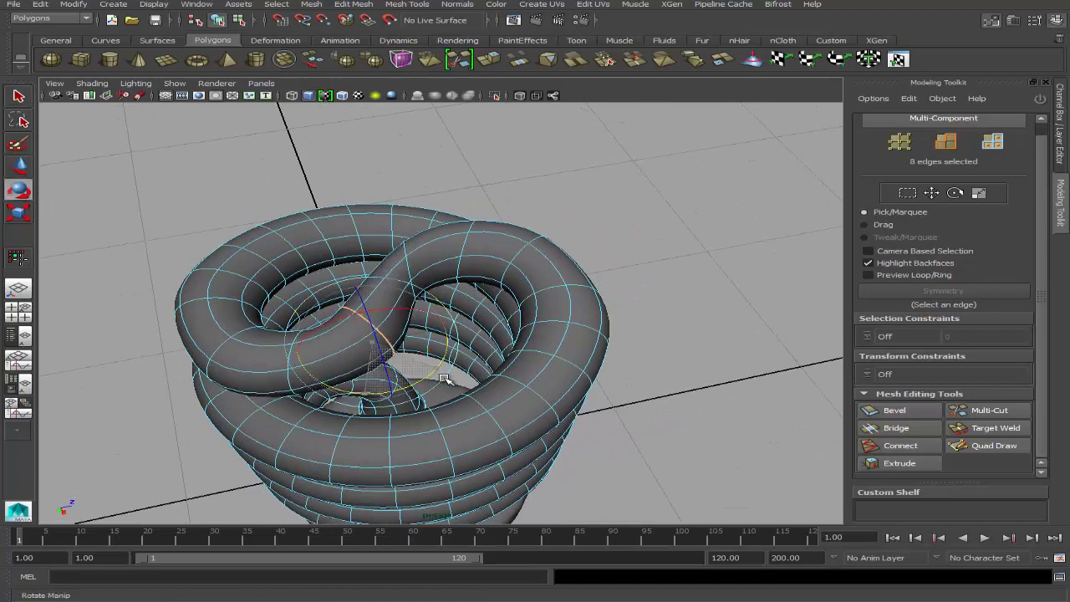
mouse_move(405, 269)
mouse_down()
mouse_move(388, 306)
mouse_move(410, 307)
mouse_up()
Step: Scale the edge loop, then hide and re-show a display layer to check the coil
key(r)
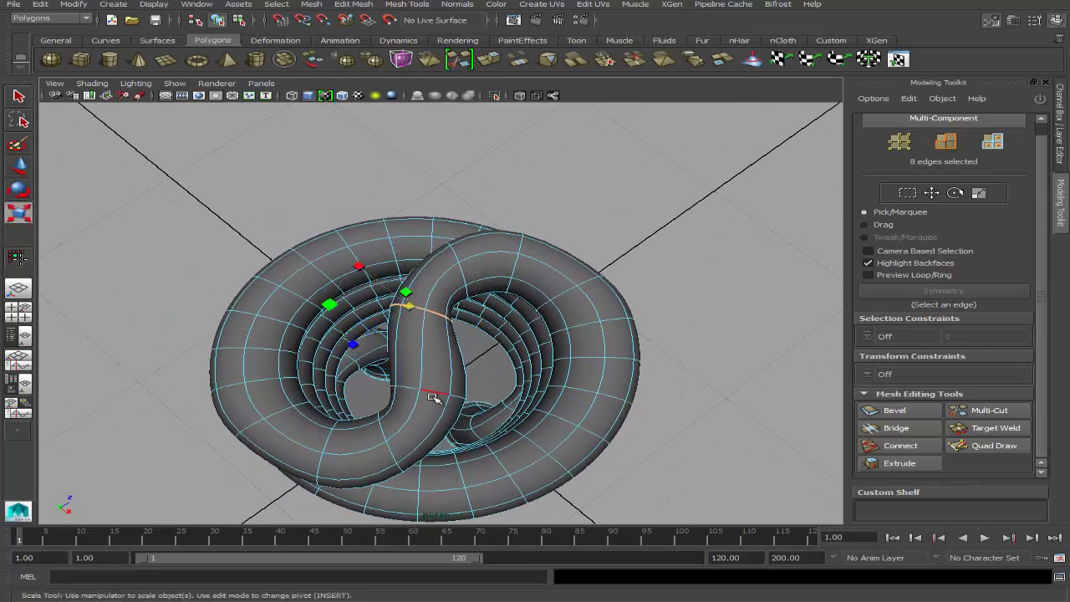
mouse_move(433, 398)
alt+mouse_down()
mouse_move(466, 355)
mouse_move(439, 336)
mouse_move(430, 354)
mouse_move(429, 241)
mouse_move(426, 308)
mouse_move(352, 388)
alt+mouse_up()
key(F8)
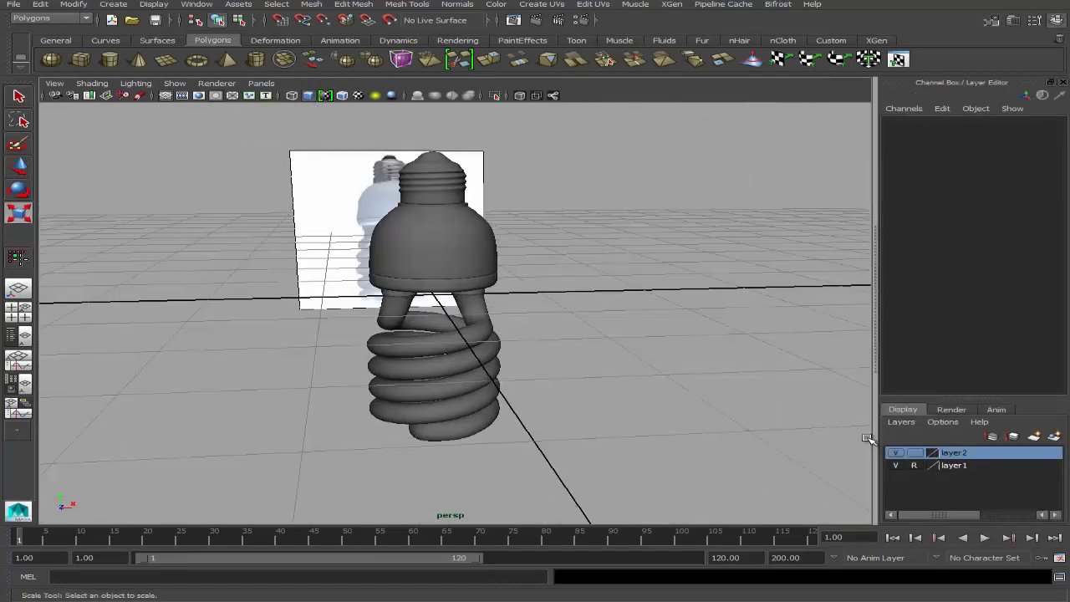
click(895, 453)
click(895, 454)
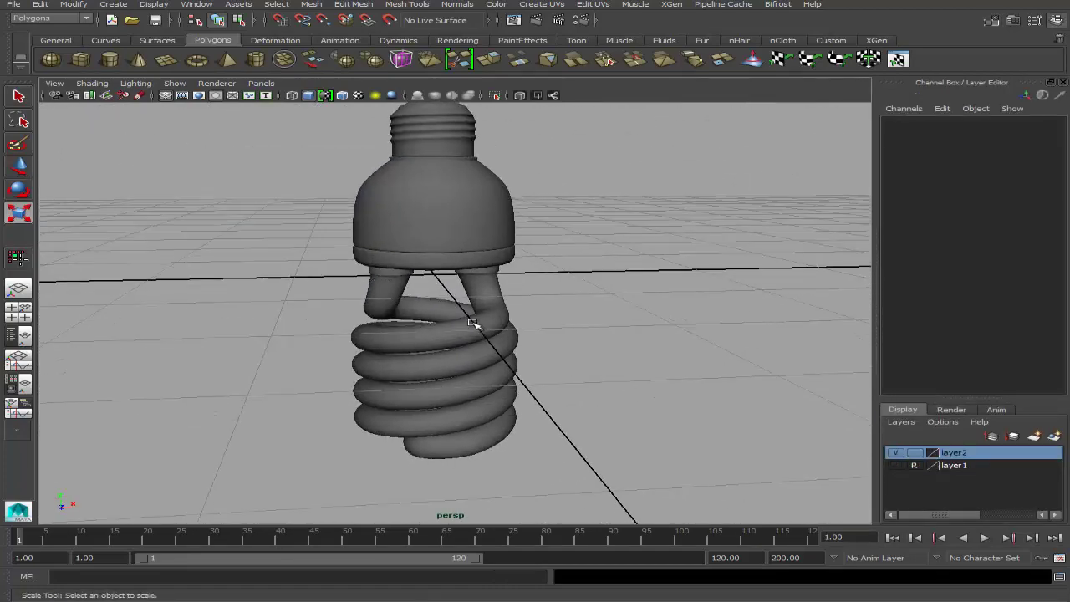